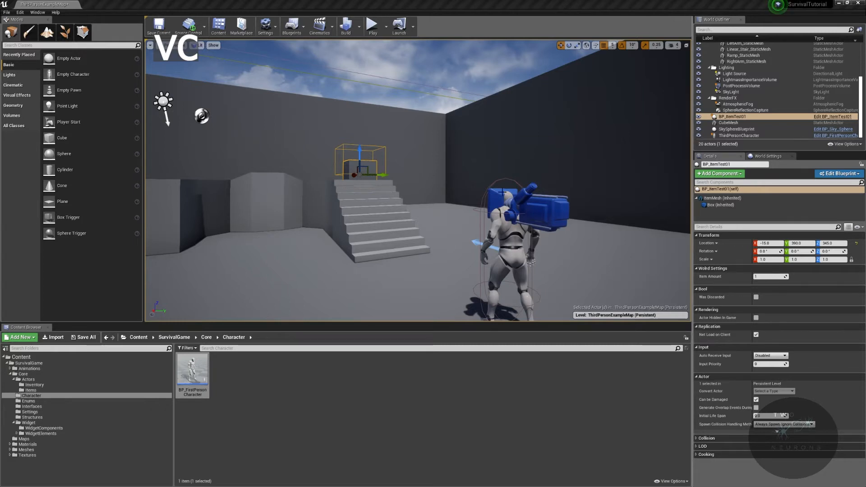
Step: Open the BP_ItemMaster blueprint from the Core/Actors/Items folder and bring up its Construction Script graph
right_drag(522, 191, 456, 198)
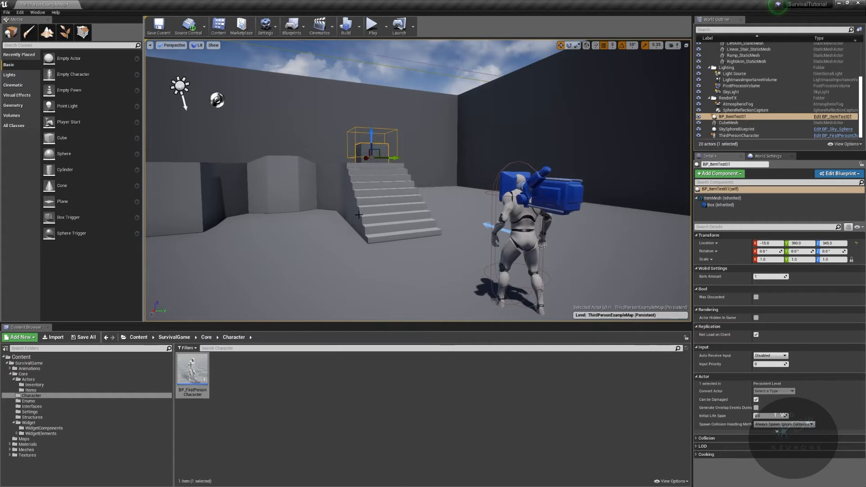
click(108, 375)
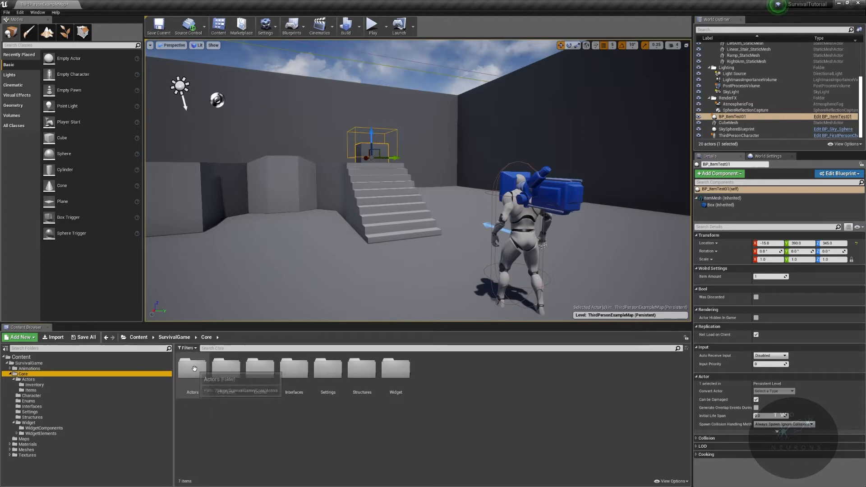
double_click(193, 367)
double_click(226, 368)
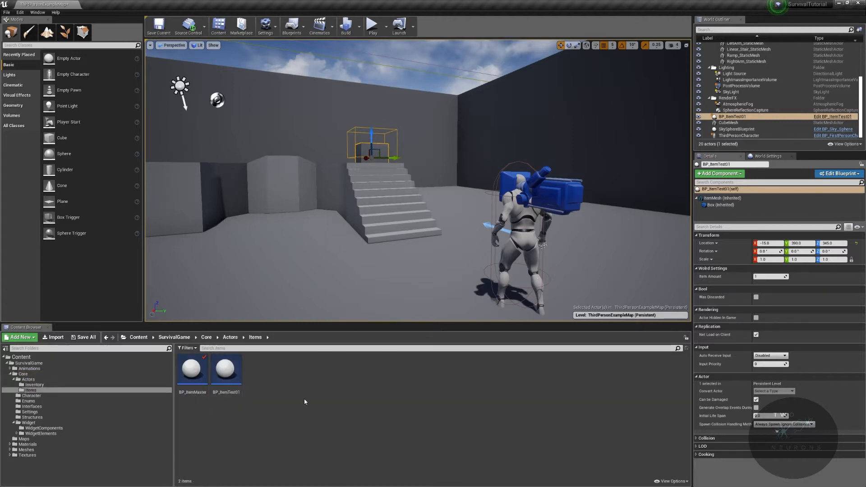
double_click(194, 389)
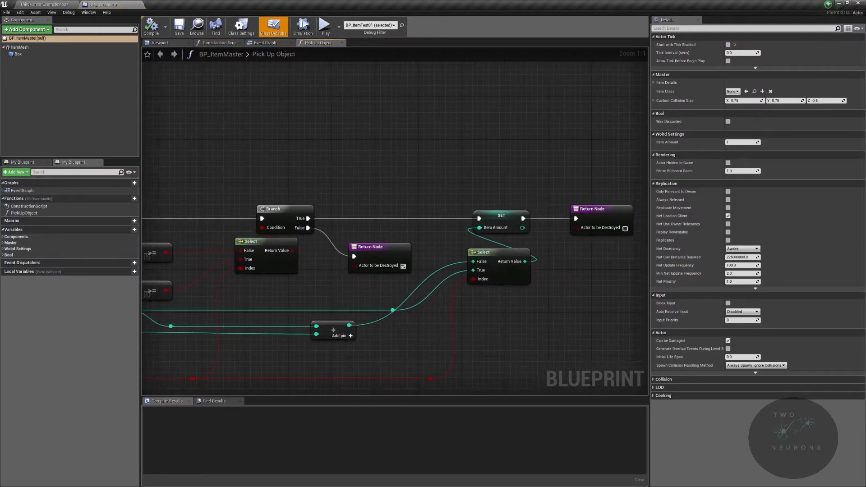
click(342, 43)
click(224, 43)
right_drag(305, 112, 373, 194)
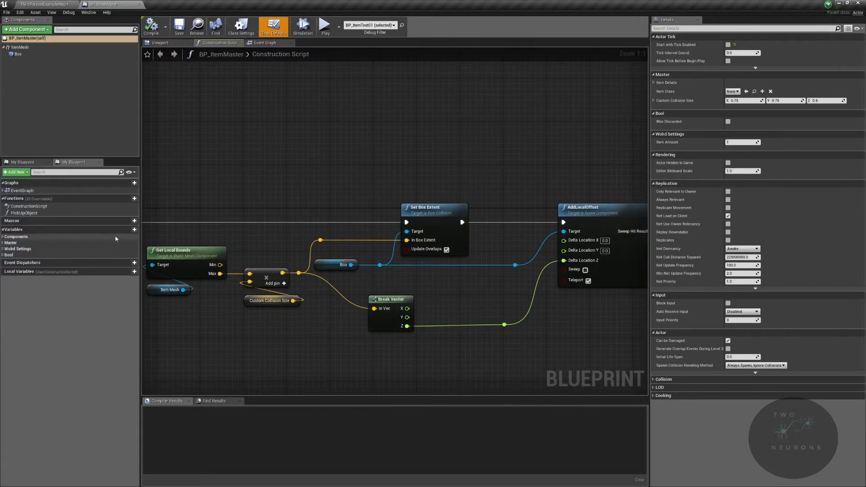
Step: Create a Boolean variable named bAdjustCollisionOffset in BP_ItemMaster and compile the blueprint
click(134, 230)
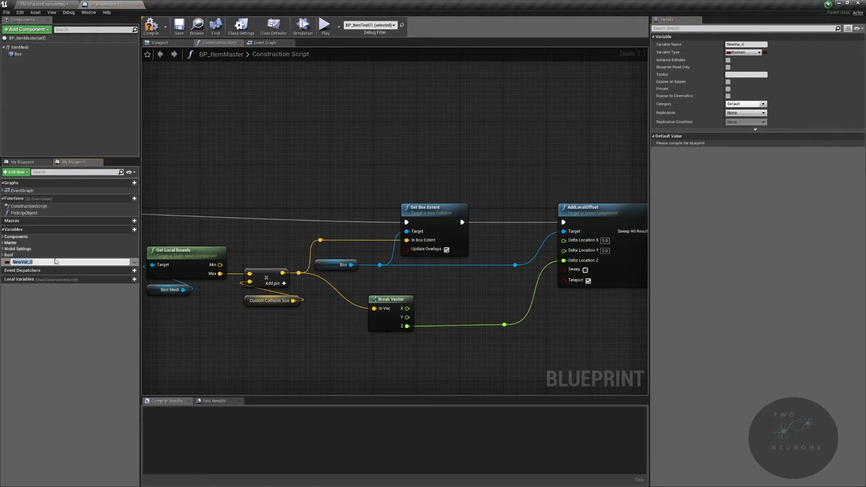
text(bAdjustCollisionOffset)
key(Return)
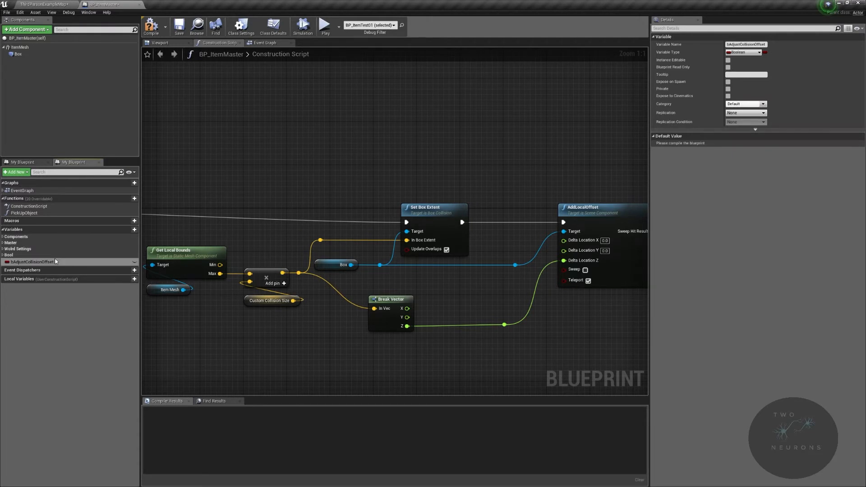
click(151, 26)
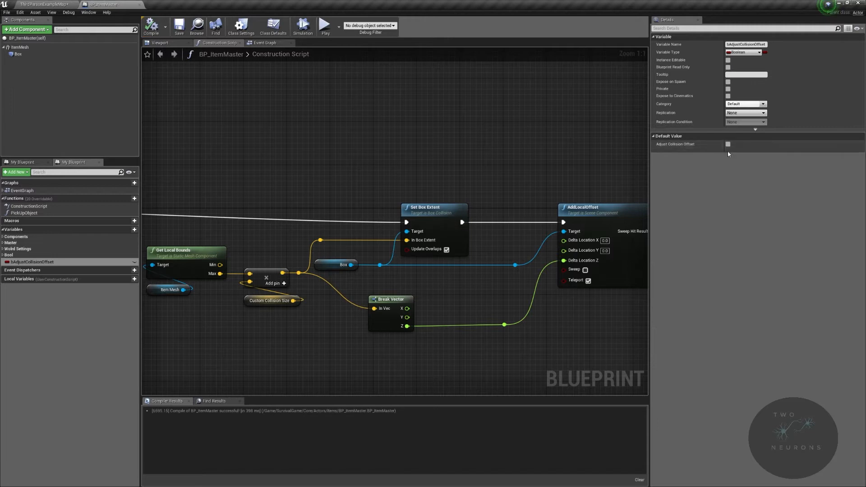
Step: Insert a Branch between Set Box Extent and AddLocalOffset, running the offset on True with bAdjustCollisionOffset as the condition
right_drag(583, 180, 413, 172)
drag(348, 172, 469, 332)
ctrl+click(334, 318)
drag(440, 214, 344, 194)
text(branc)
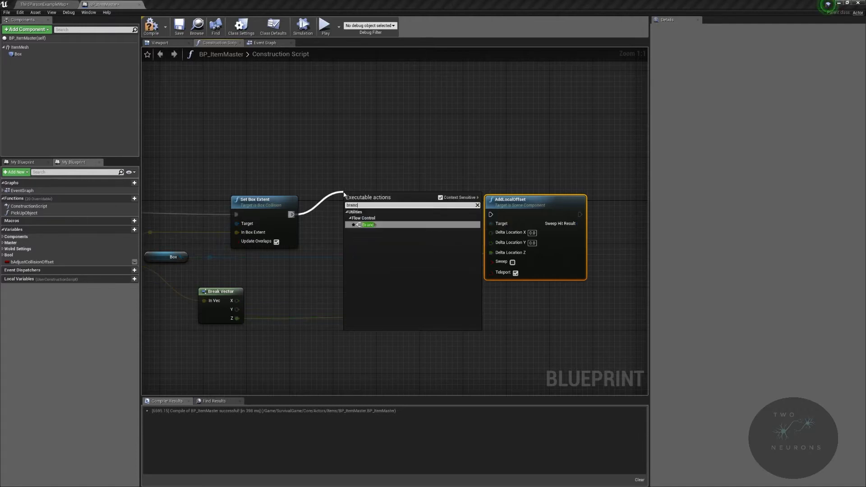
key(Return)
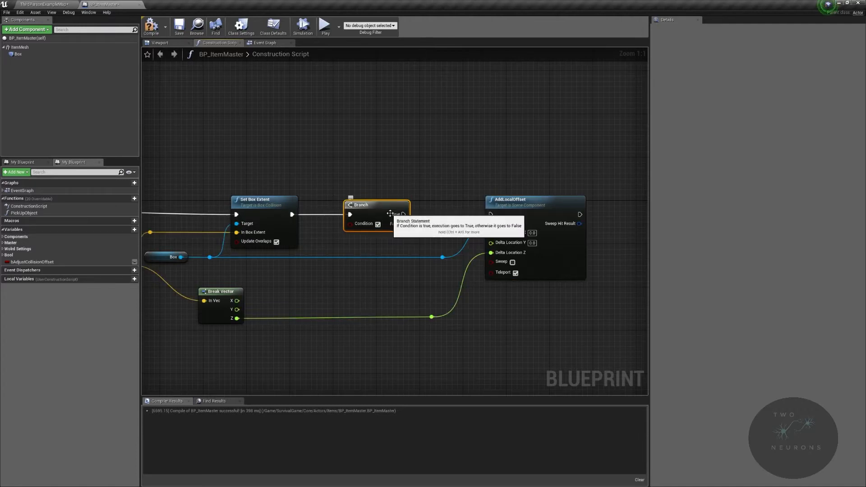
drag(404, 215, 491, 215)
drag(32, 263, 372, 246)
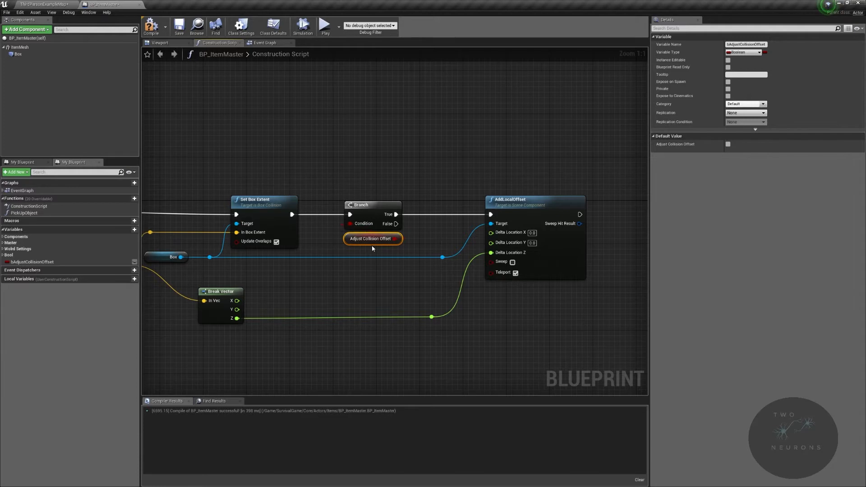
Step: Make bAdjustCollisionOffset instance editable, assign it to the Bool category, and compile and save the blueprint
click(728, 60)
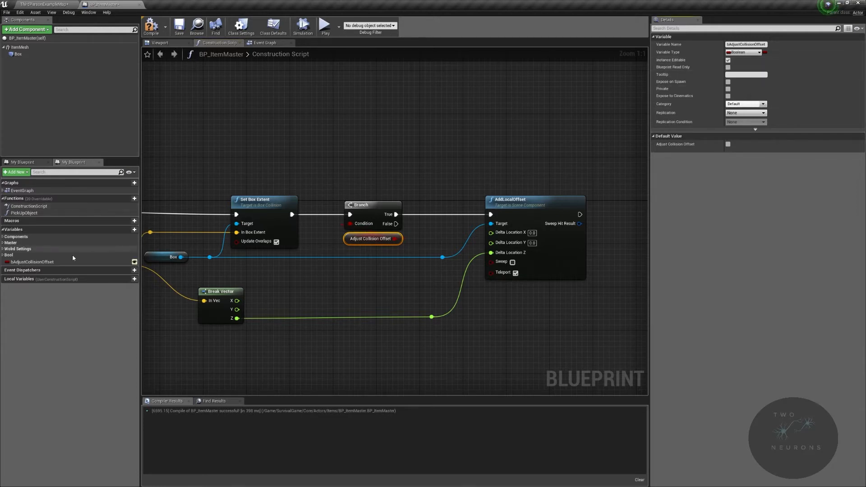
click(54, 262)
click(763, 105)
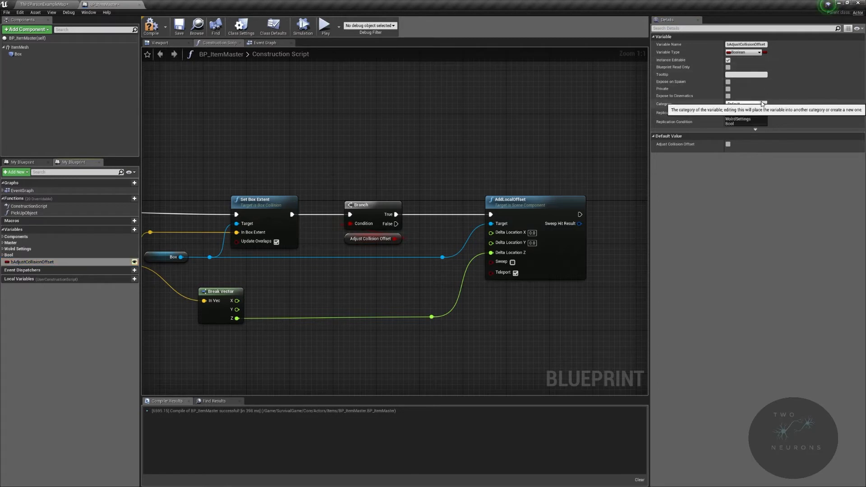
click(751, 124)
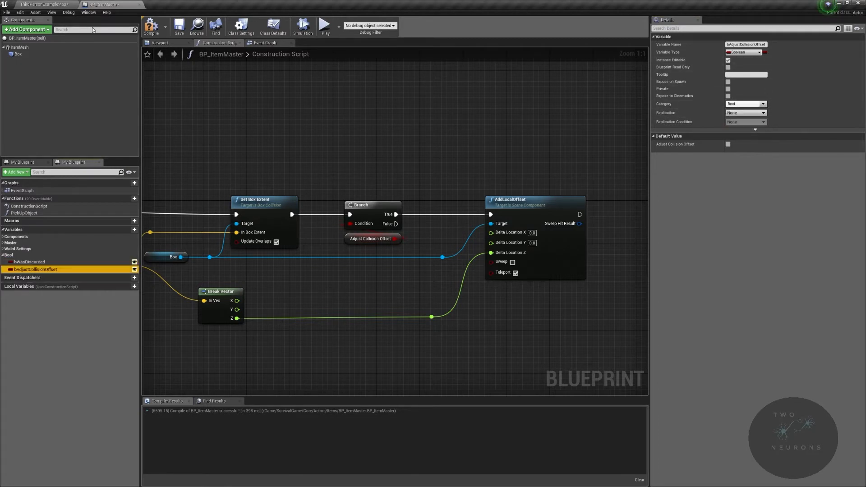
click(151, 26)
click(179, 26)
Step: In the level, raise BP_ItemTest01 to a Z location of 375 and toggle its Adjust Collision Offset option on and off
click(49, 5)
mouse_move(343, 163)
right_down()
mouse_move(325, 162)
mouse_move(338, 169)
right_up()
key(w)
mouse_move(389, 208)
right_down()
mouse_move(391, 218)
mouse_move(381, 218)
right_up()
key(w)
drag(410, 208, 409, 182)
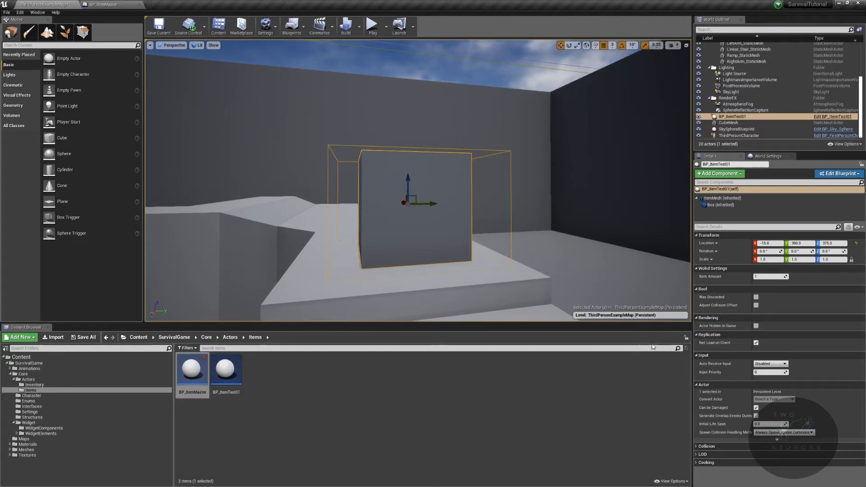
click(757, 305)
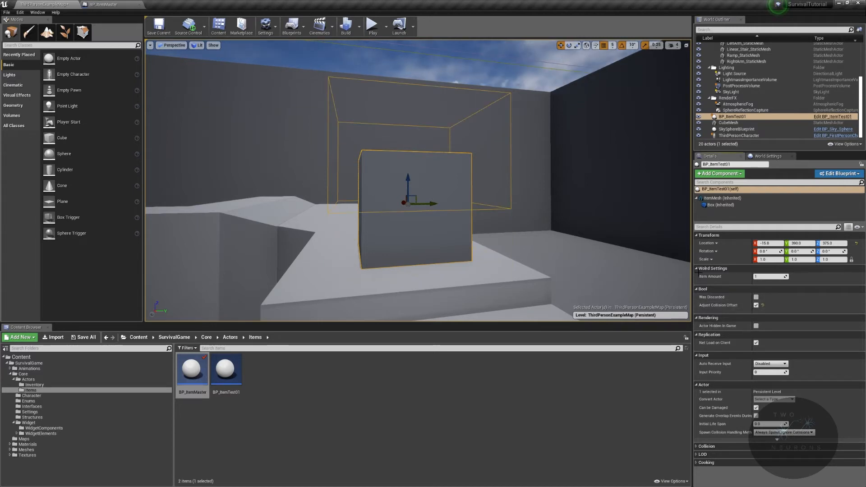
click(757, 306)
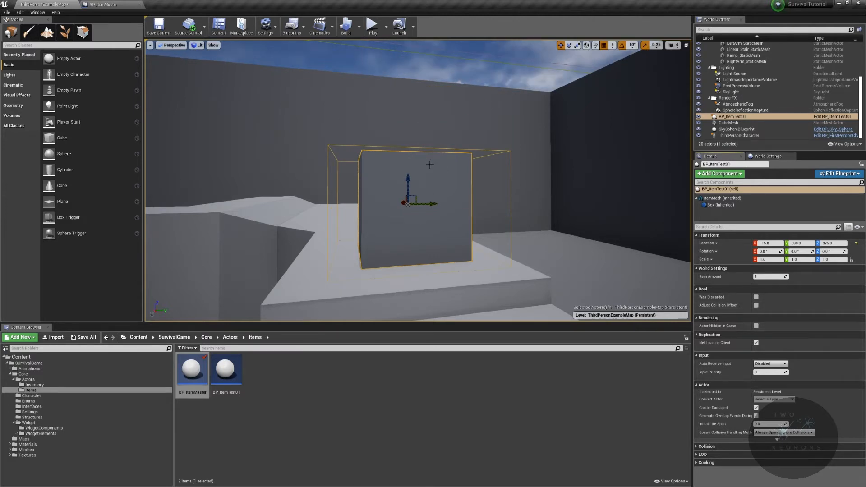
Step: In BP_ItemMaster, insert a Branch node directly after the Construction Script entry node
click(104, 4)
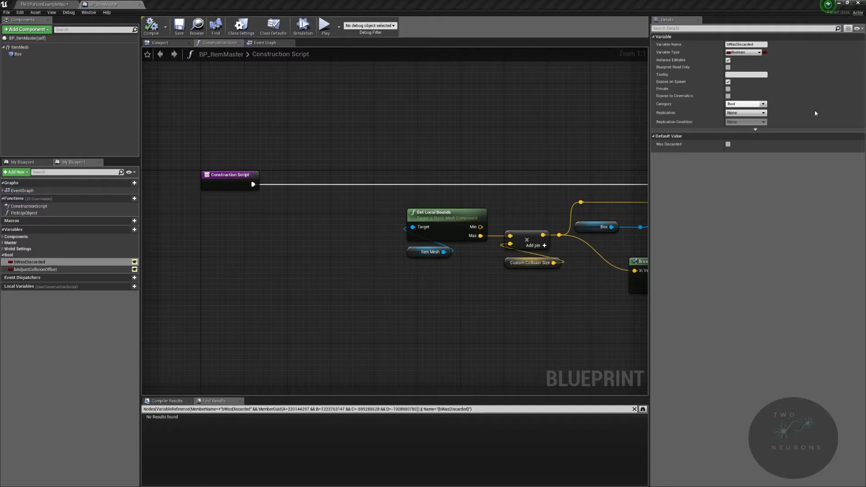
right_drag(412, 161, 411, 214)
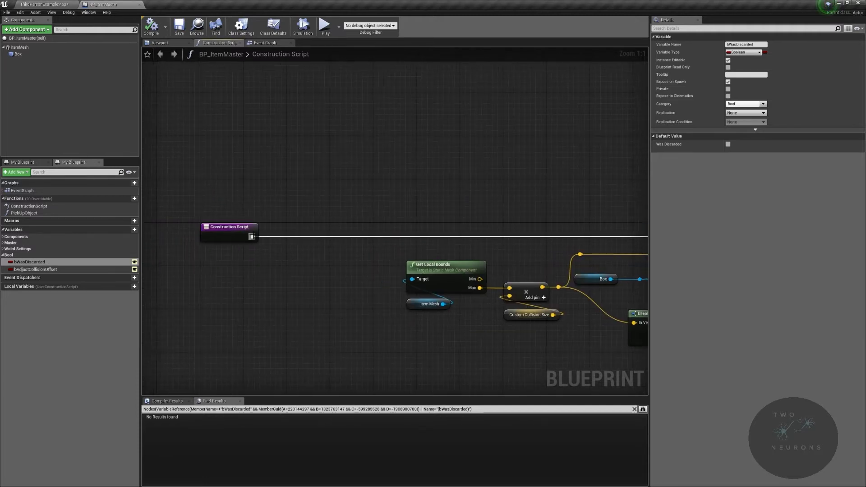
drag(252, 236, 324, 237)
text(bran)
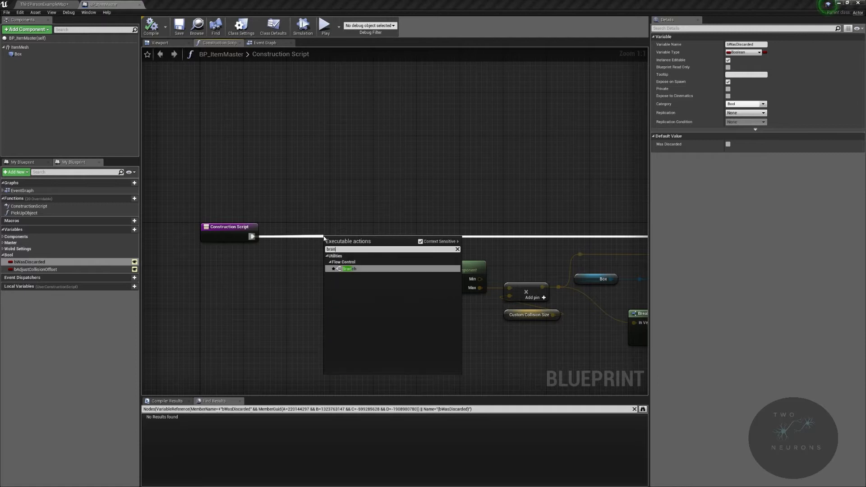
key(Return)
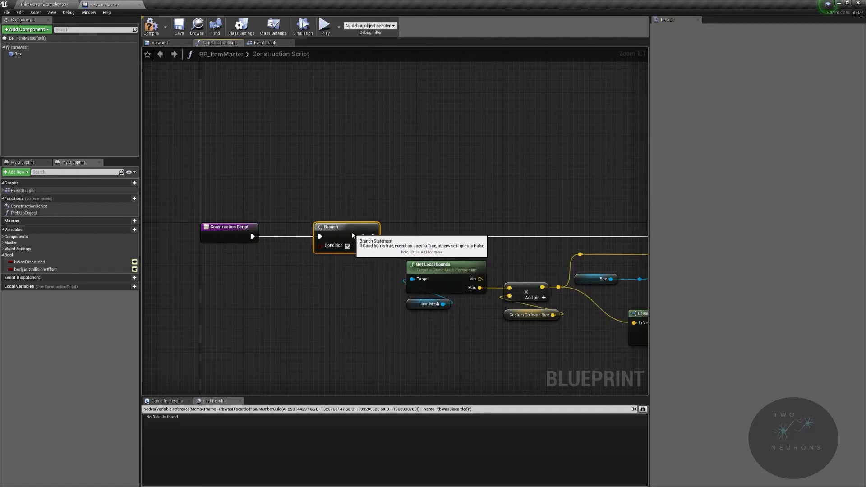
Step: Shift all the collision box nodes after the new Branch further right to make room in the graph
right_drag(530, 221, 407, 185)
drag(296, 139, 655, 345)
right_drag(253, 271, 611, 261)
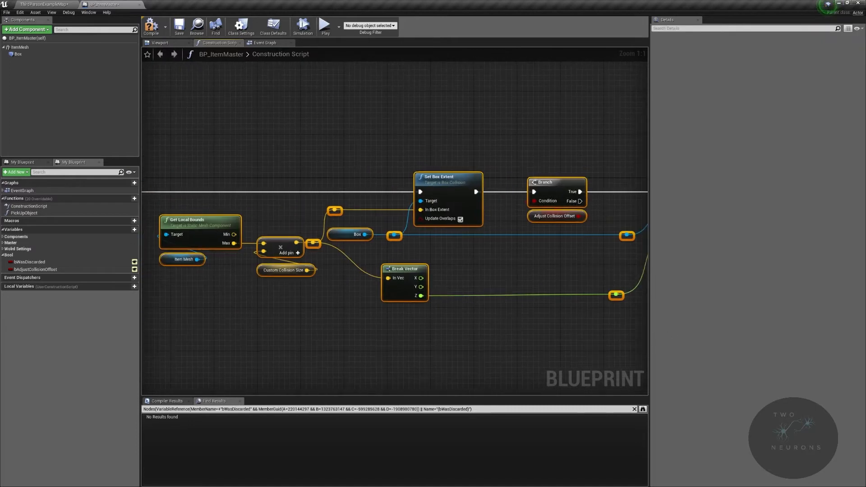
key(Right)
key(Right)
key(Right)
key(Right)
key(Right)
key(Right)
key(Right)
key(Right)
key(Right)
key(Right)
key(Right)
key(Right)
key(Right)
key(Right)
key(Right)
key(Right)
key(Right)
key(Right)
key(Right)
key(Right)
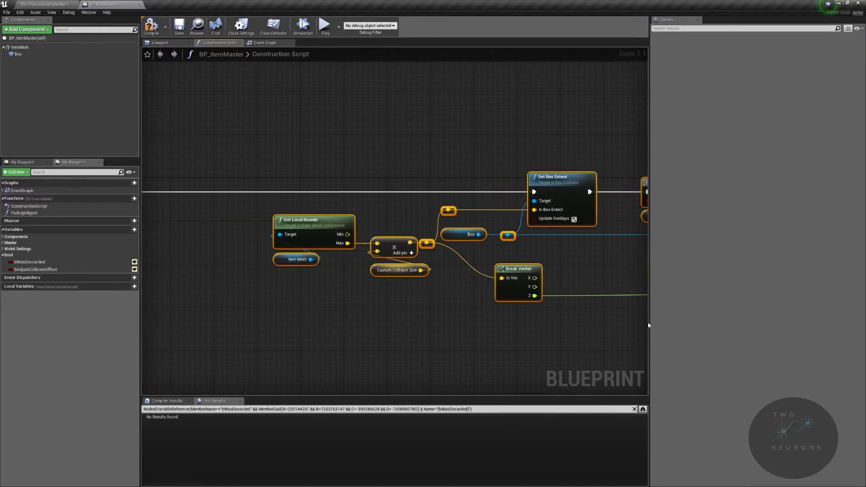
right_drag(540, 314, 344, 281)
click(339, 281)
right_drag(334, 281, 648, 282)
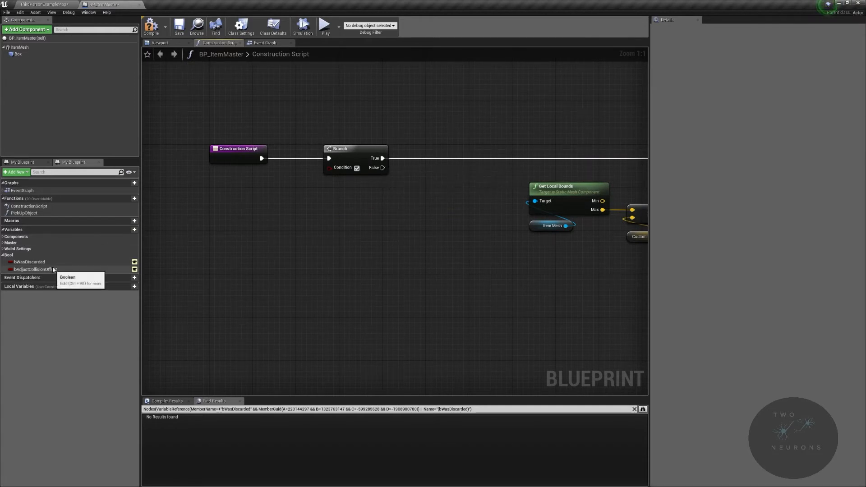
Step: Feed bWasDiscarded through a NOT Boolean node into the first Branch's condition and stack both nodes beneath the Branch
drag(51, 265, 340, 218)
click(311, 245)
text(not)
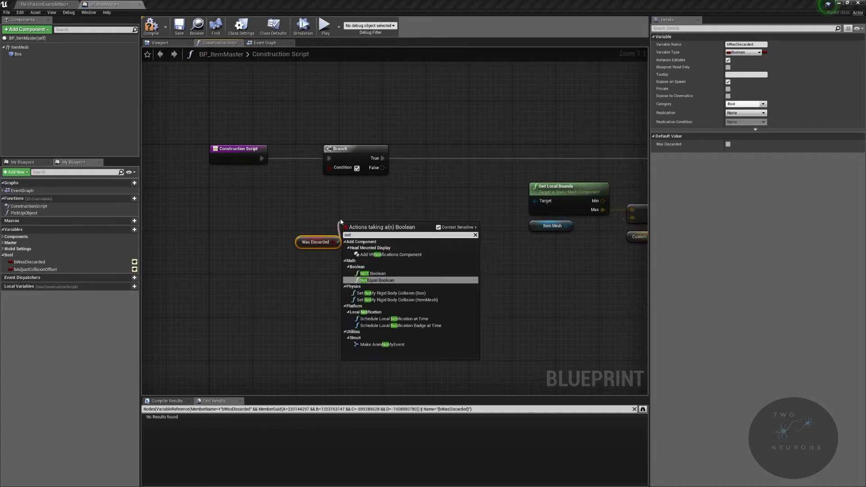
click(392, 272)
drag(382, 229, 333, 172)
drag(359, 221, 343, 177)
drag(296, 244, 324, 204)
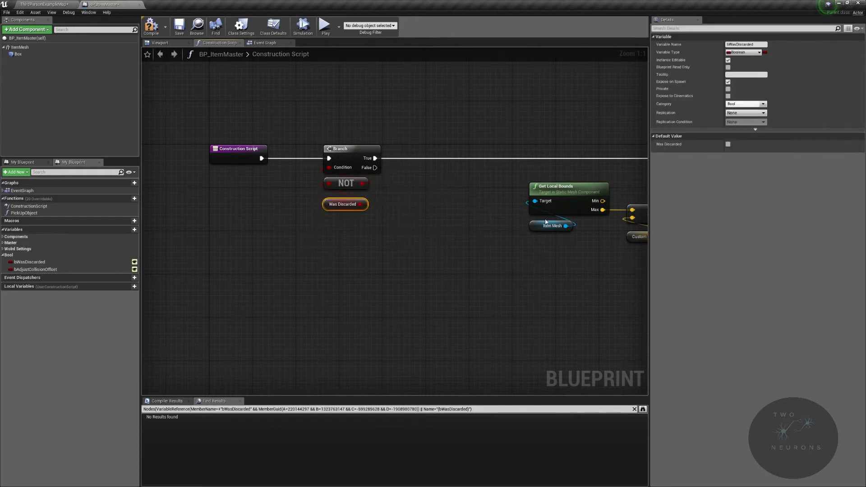
Step: Add a Set Simulate Physics node targeting Item Mesh and connect it to the first Branch's False output
right_drag(561, 219, 437, 175)
drag(20, 47, 342, 263)
text(set simulate)
key(Return)
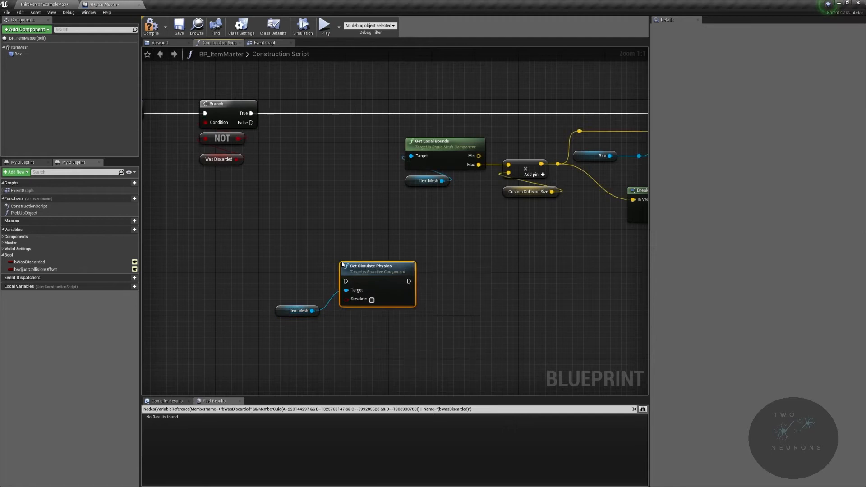
right_drag(234, 203, 310, 251)
drag(300, 251, 538, 379)
drag(429, 330, 339, 173)
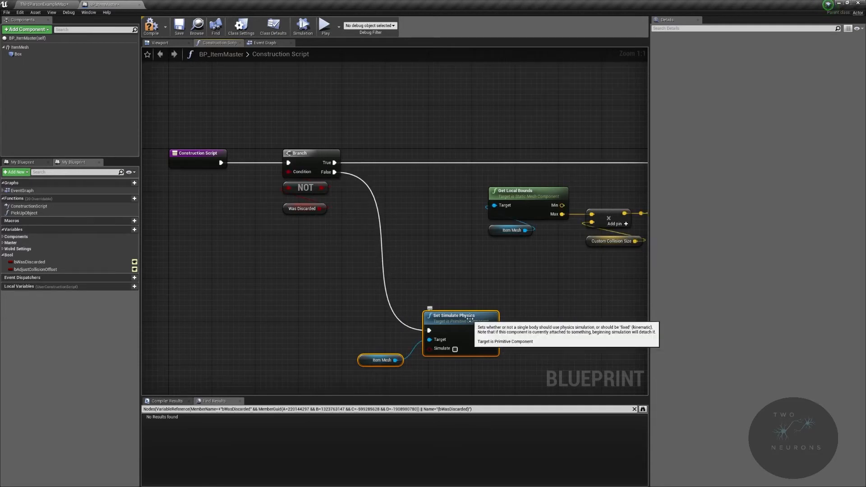
Step: Reposition the Set Simulate Physics and Item Mesh nodes and enable Simulate
drag(476, 311, 475, 307)
click(369, 366)
right_drag(364, 354, 325, 286)
mouse_move(323, 292)
mouse_down()
mouse_move(383, 303)
mouse_move(388, 293)
mouse_move(310, 289)
mouse_up()
click(416, 276)
Step: Add a reroute point to the wire from Item Mesh to Set Simulate Physics and align it with the Item Mesh node
double_click(361, 284)
drag(361, 284, 365, 301)
drag(266, 282, 382, 325)
key(q)
key(Down)
key(Down)
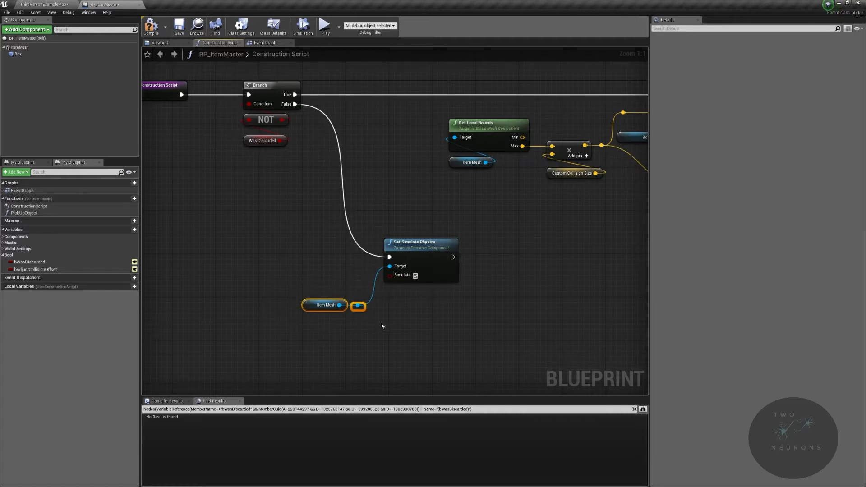
click(382, 326)
drag(358, 306, 551, 311)
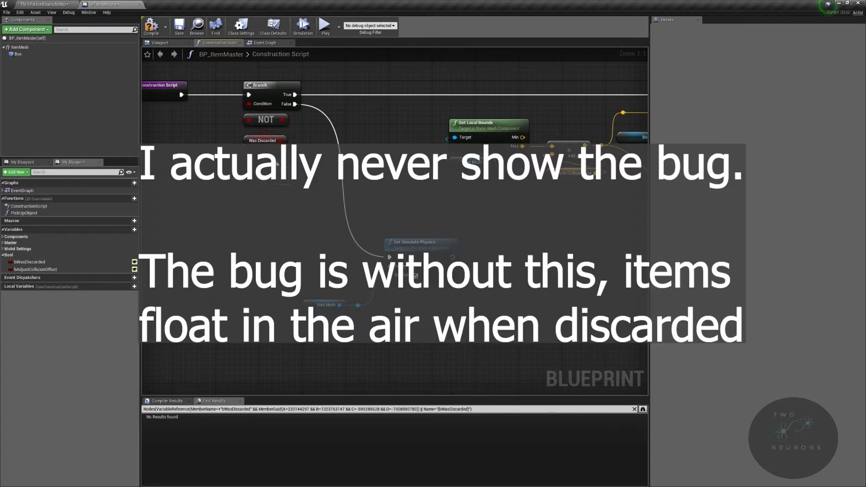
drag(288, 183, 252, 147)
click(336, 201)
Step: Add a Set Enable Gravity node for Item Mesh with Gravity Enabled on, executed after Set Simulate Physics
drag(357, 306, 555, 293)
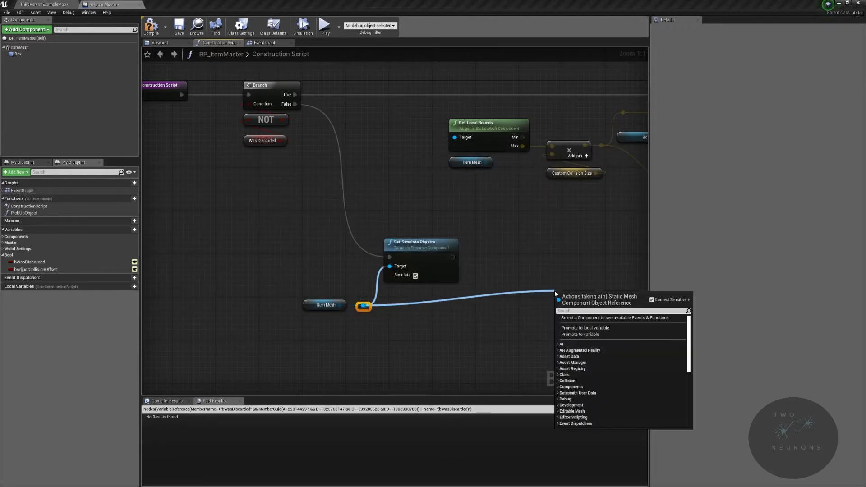
text(gravity)
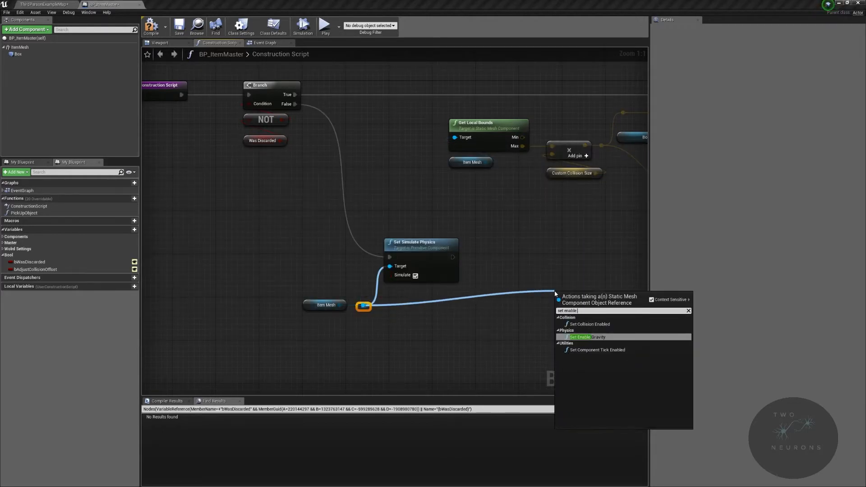
key(Return)
click(602, 330)
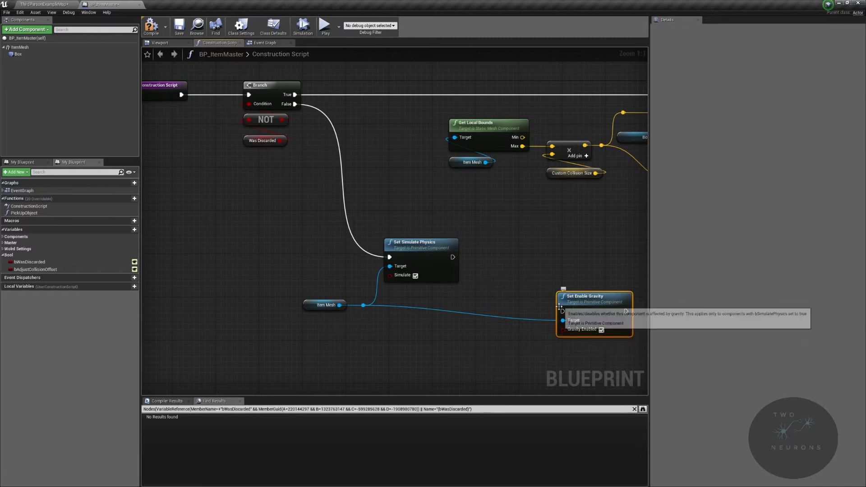
drag(563, 311, 453, 257)
Step: Align Set Enable Gravity with Set Simulate Physics and route its target wire through a reroute point level with Item Mesh
drag(591, 297, 564, 242)
double_click(512, 269)
drag(512, 269, 515, 307)
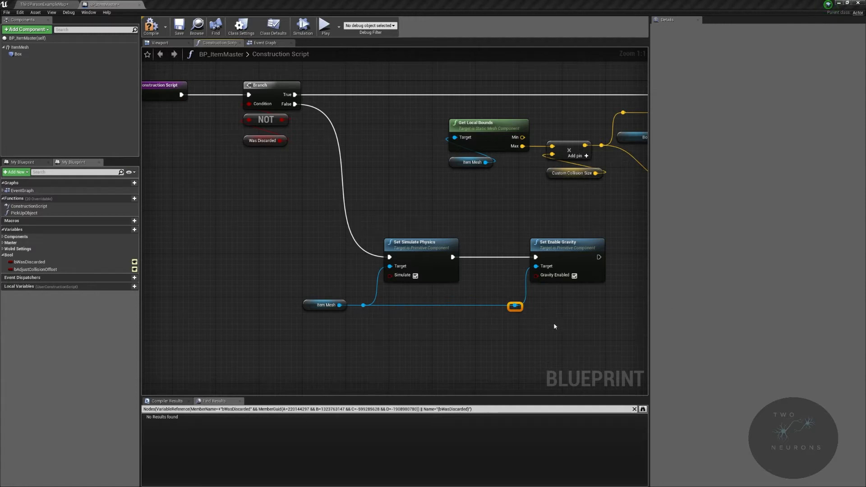
Step: Add a Set Collision Profile Name node targeting Item Mesh from the reroute point below Set Enable Gravity
right_drag(555, 325, 413, 307)
drag(371, 287, 544, 284)
text(set collisio)
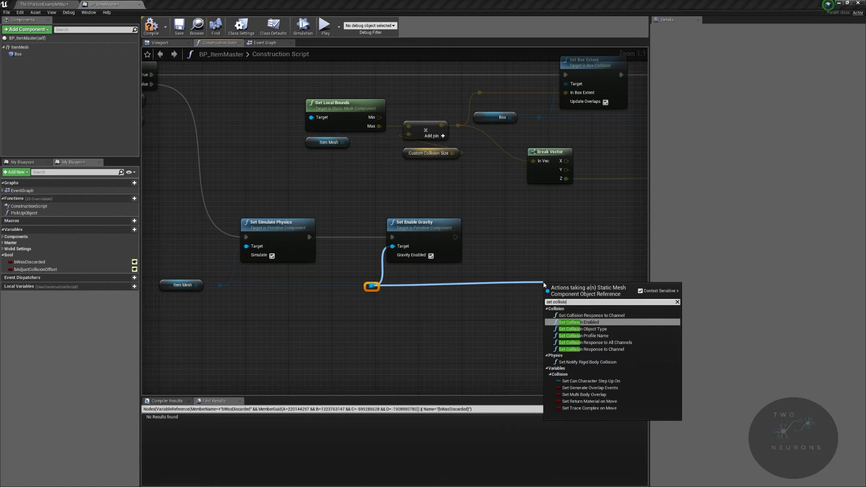
text(n profile)
key(Return)
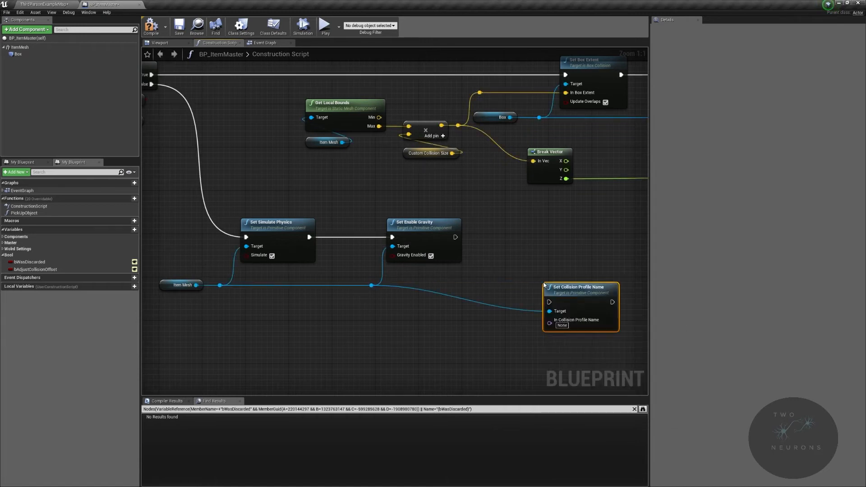
Step: Execute Set Collision Profile Name after Set Enable Gravity, align the two nodes, and route its target wire through a reroute point level with Item Mesh
drag(550, 302, 456, 237)
drag(586, 291, 560, 226)
double_click(497, 248)
drag(496, 249, 496, 287)
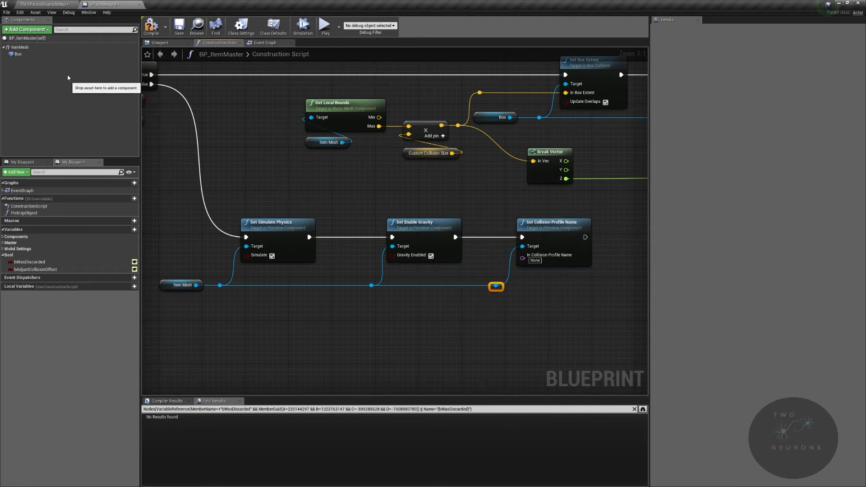
Step: Check the ItemMesh component's collision preset, enter BlockAllDynamic as the In Collision Profile Name, and save the blueprint
click(20, 47)
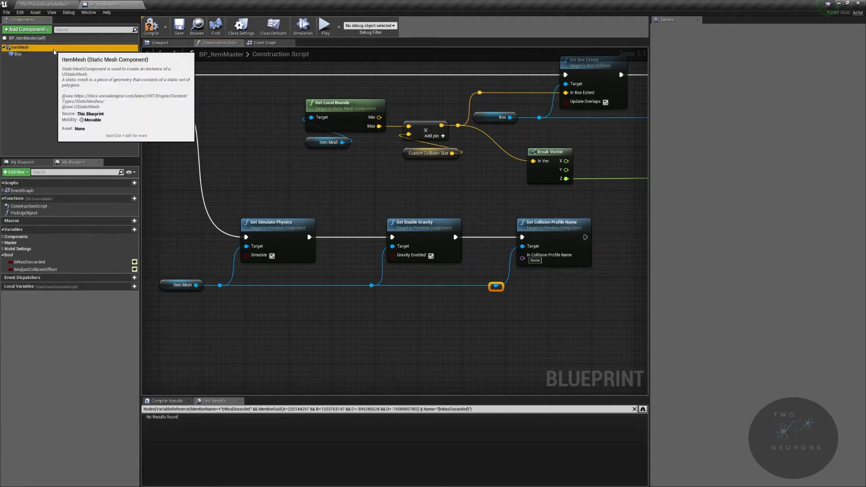
scroll(765, 313, down, 3)
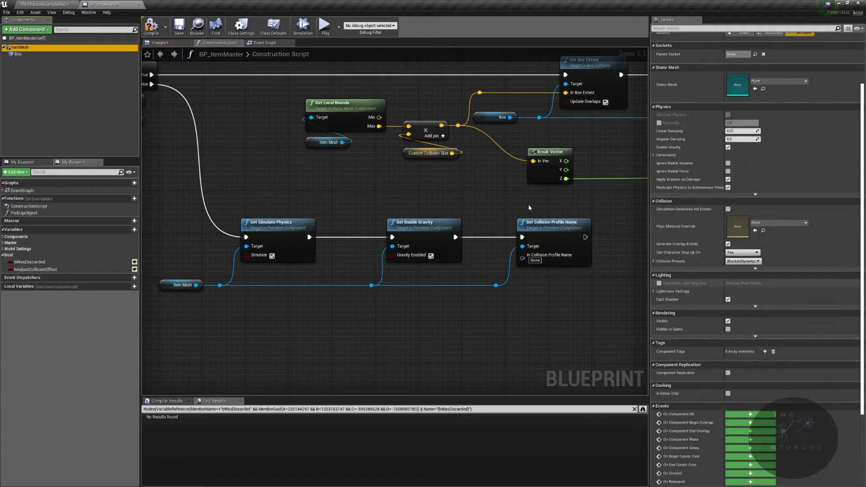
scroll(728, 278, down, 1)
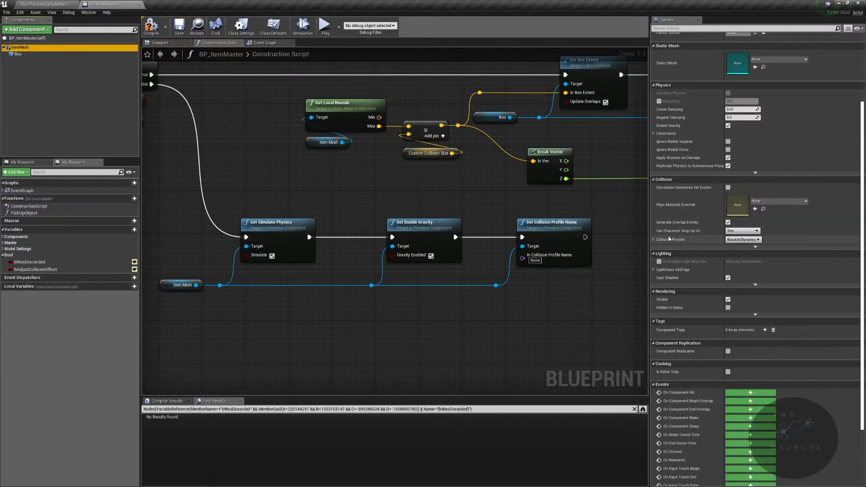
click(653, 240)
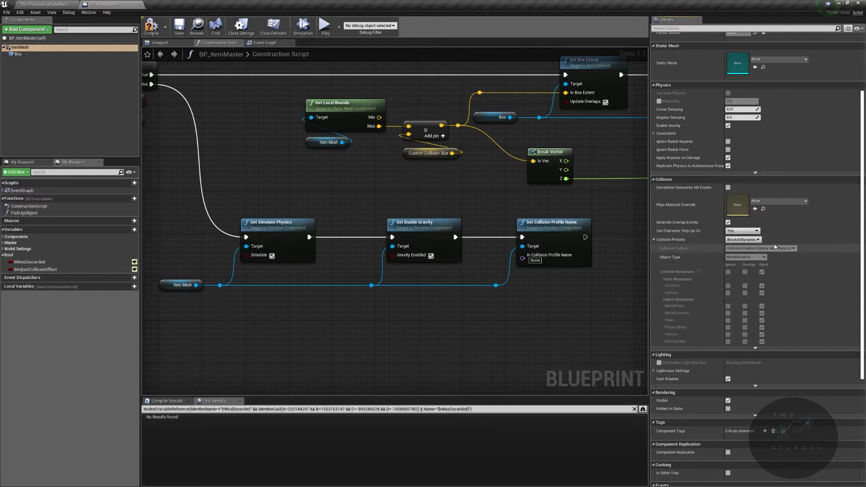
click(757, 241)
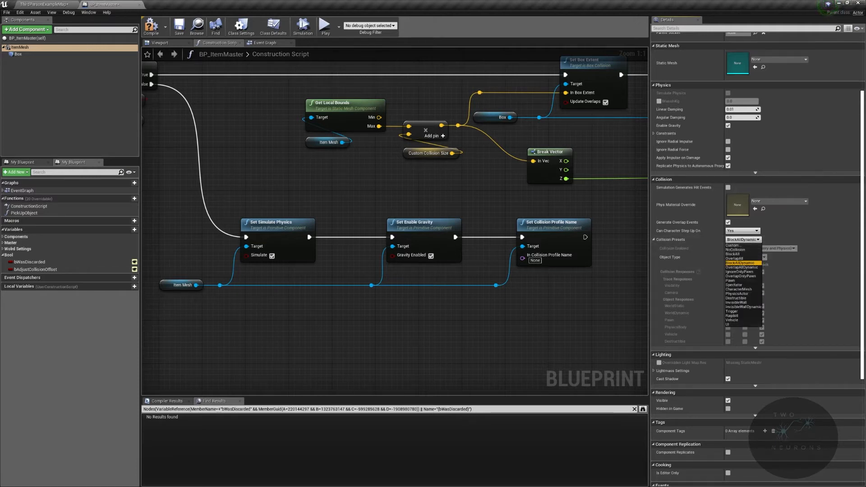
key(Escape)
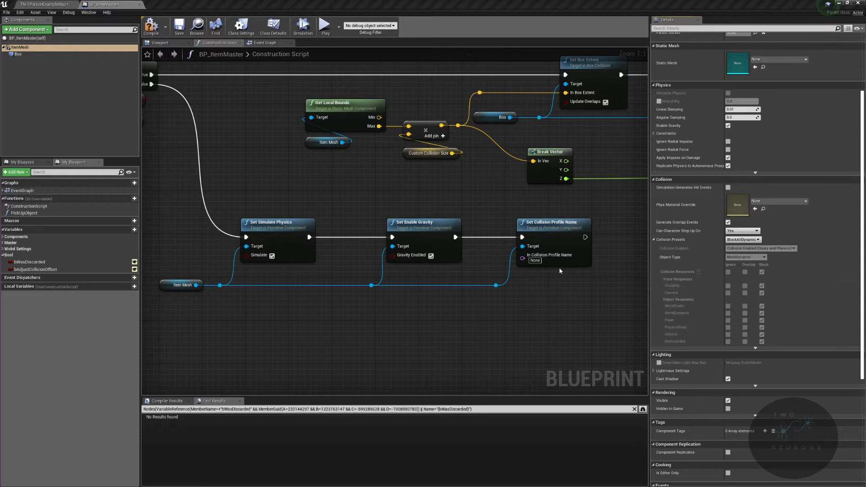
text(BlockAllDynamic)
click(179, 27)
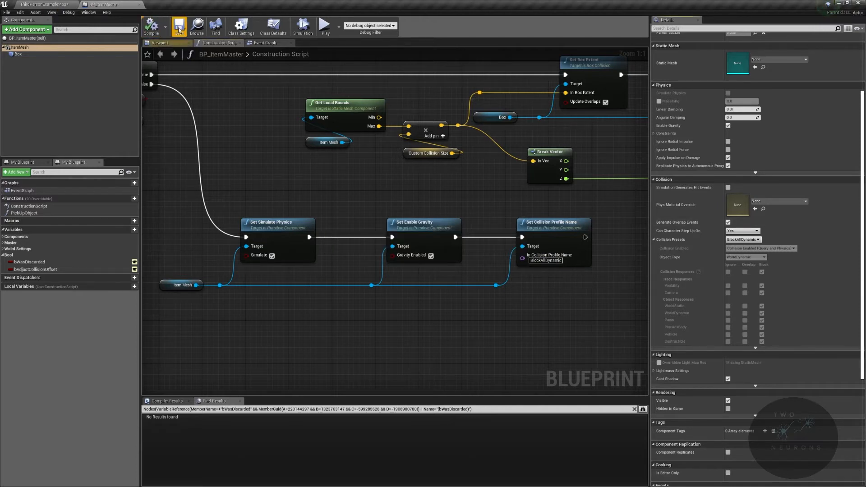
right_drag(596, 242, 556, 218)
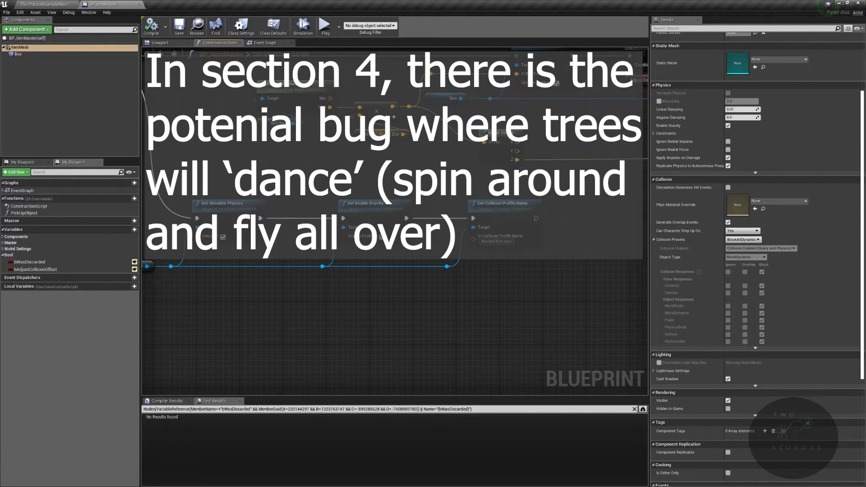
Step: Delete the placed BP_ItemTest01 actor from the ThirdPersonExampleMap level and try to delete its blueprint asset
click(44, 4)
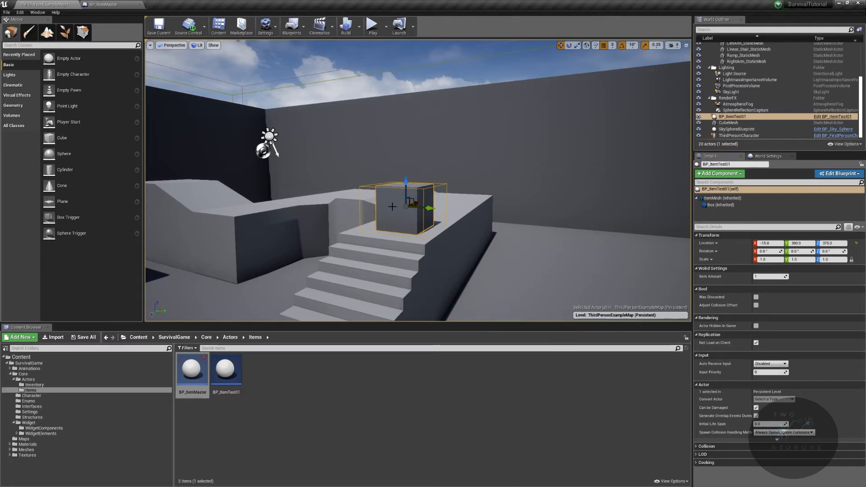
key(Delete)
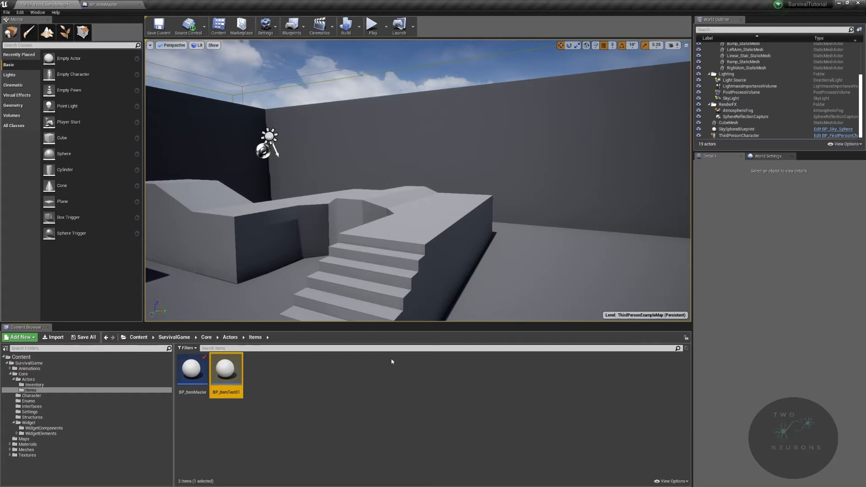
key(Delete)
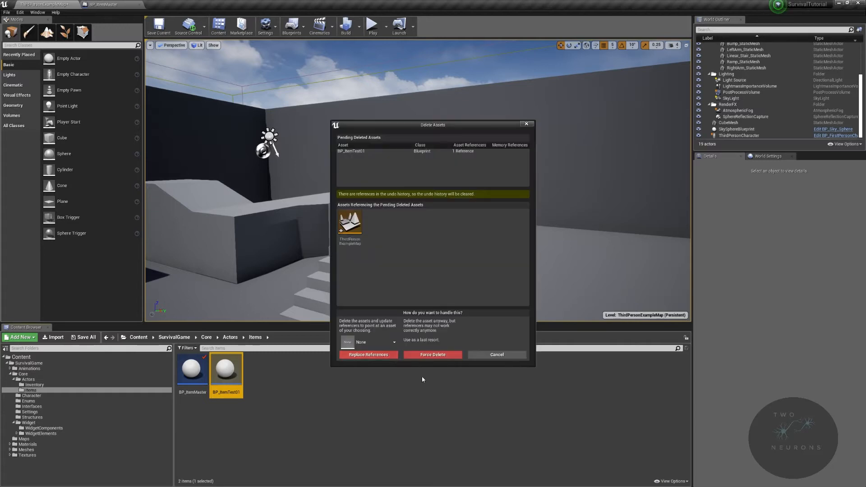
click(497, 355)
Step: Save ThirdPersonExampleMap and delete the BP_ItemTest01 blueprint asset from the Items folder
click(85, 337)
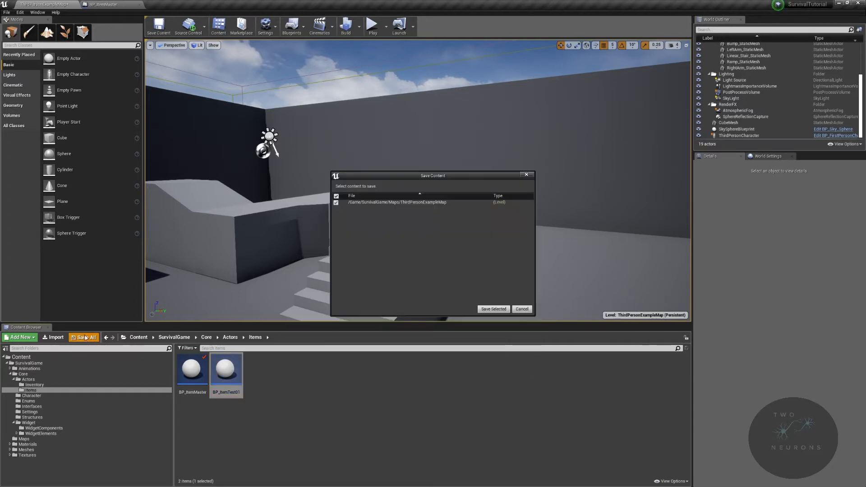
click(493, 310)
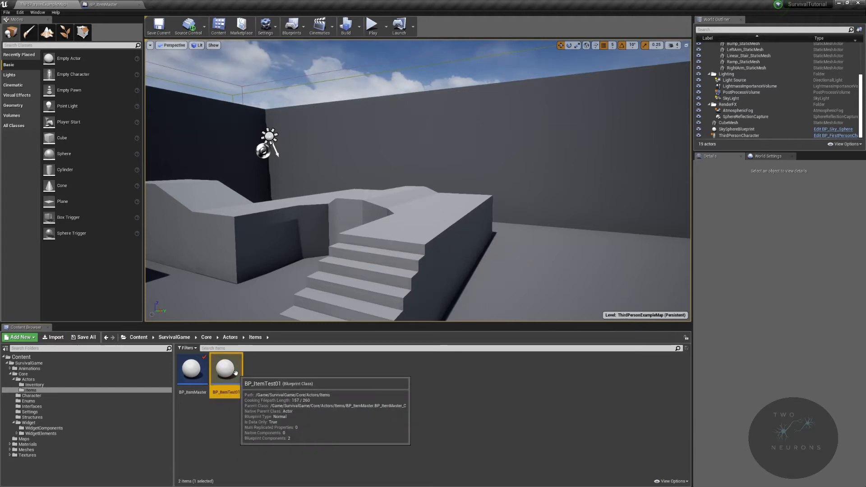
key(Delete)
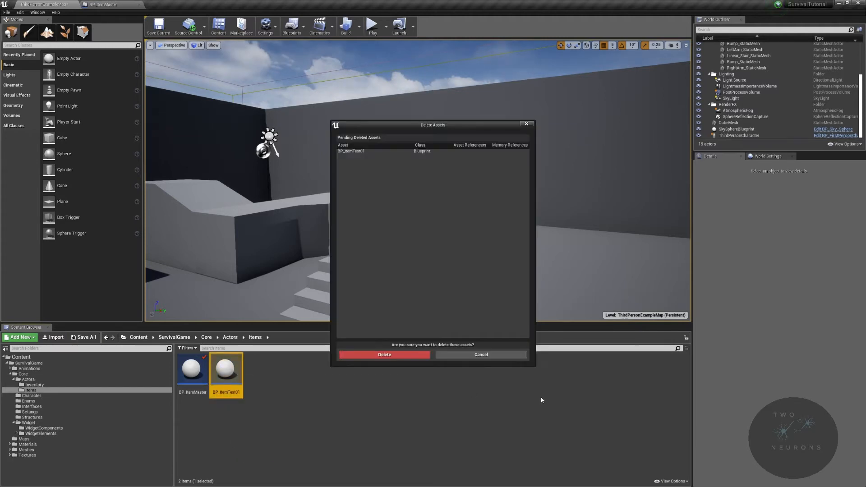
click(410, 356)
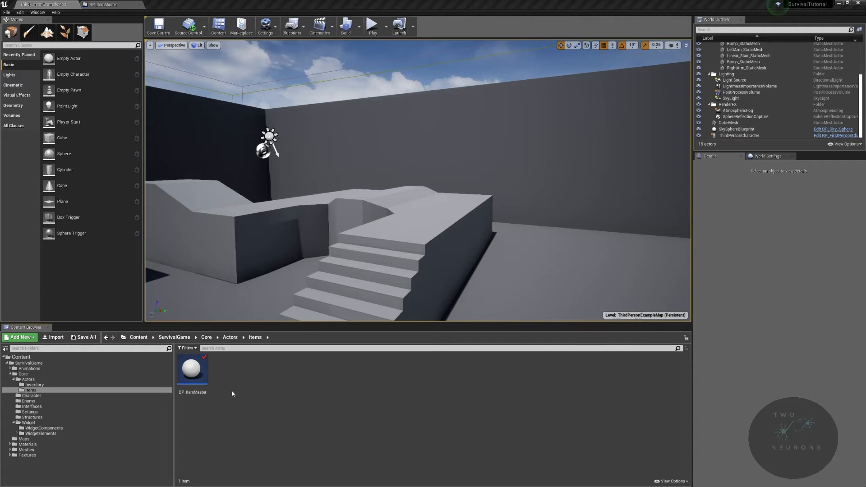
Step: Create a folder named Equipment inside the Items folder
right_click(198, 374)
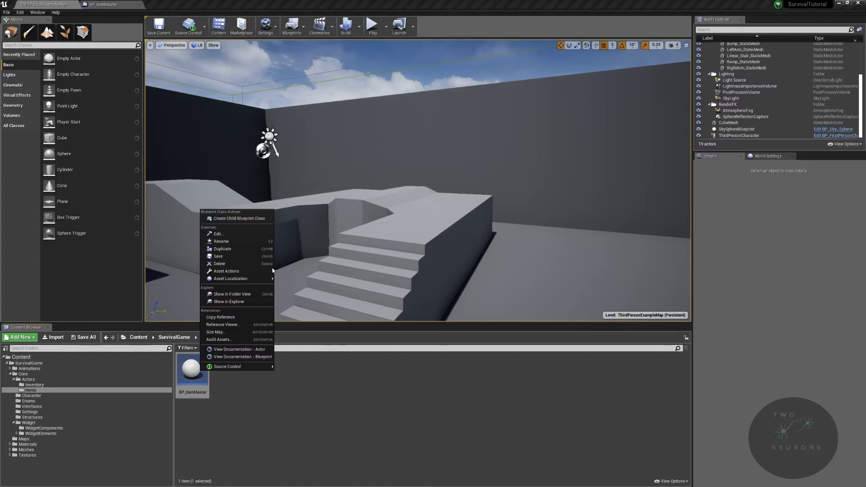
click(356, 391)
right_click(356, 391)
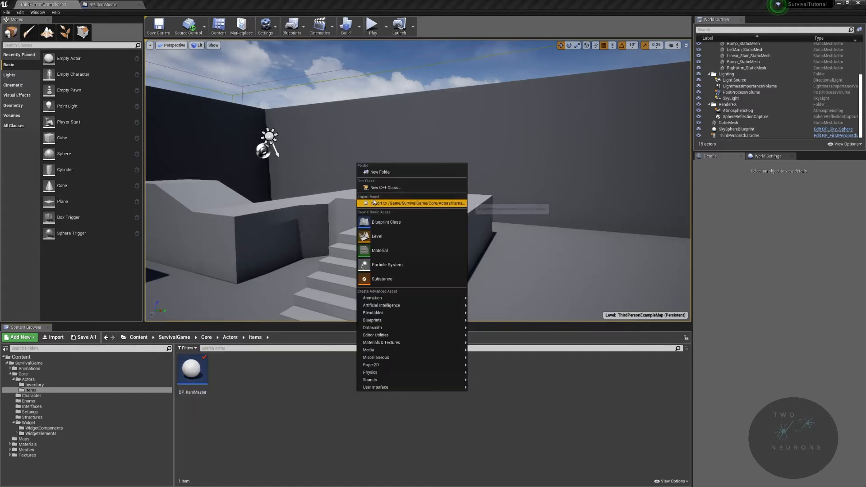
click(385, 169)
text(E)
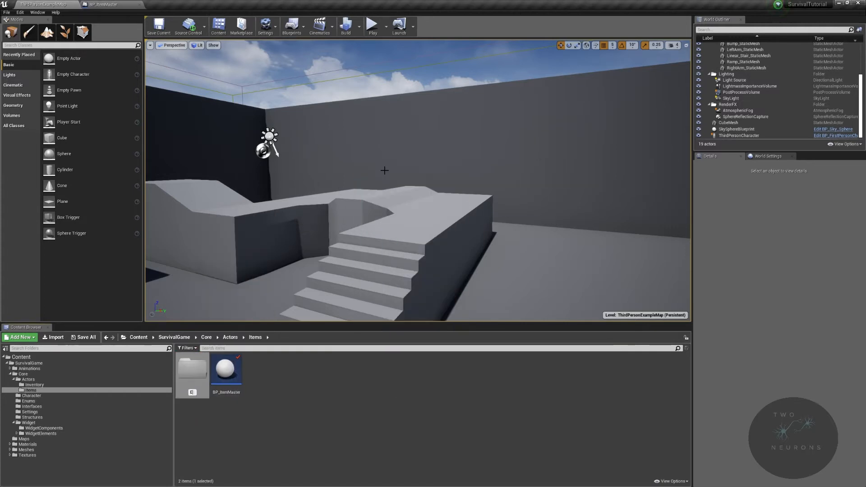
text(quipment)
key(Return)
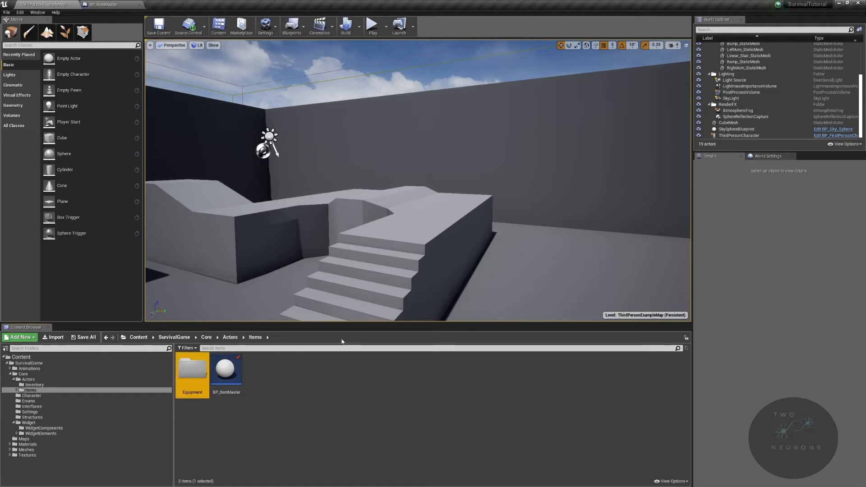
Step: Create a folder named Resources inside the Items folder
right_click(274, 366)
click(315, 149)
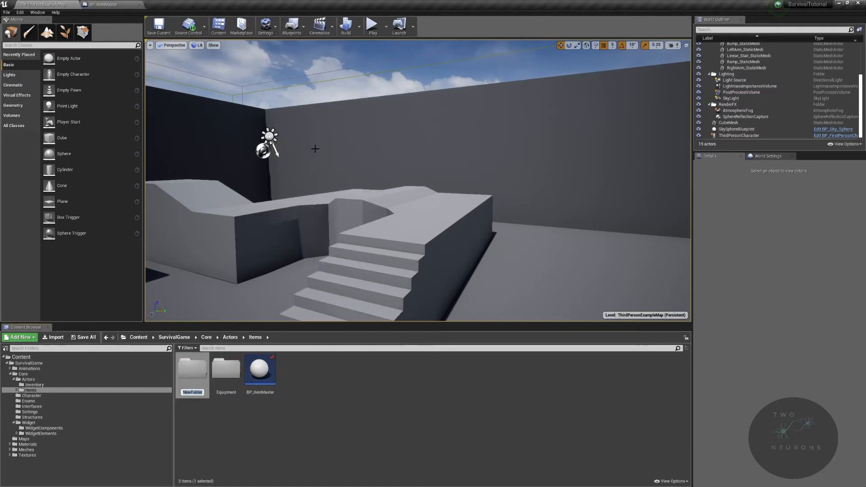
text(Resources)
key(Return)
Step: Create a folder named Utility inside the Items folder
right_click(356, 398)
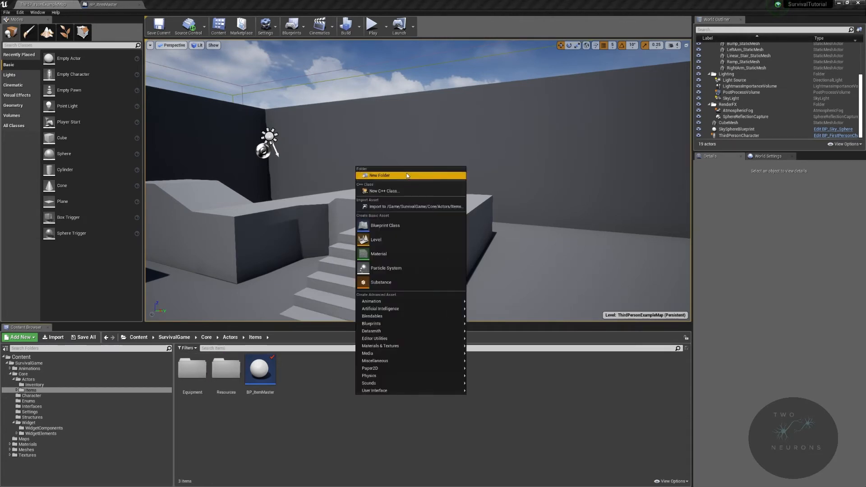
click(406, 175)
text(Utility)
key(Return)
Step: Create a child Blueprint class of BP_ItemMaster named BP_EquipmentMaster and move it into the Equipment folder
right_click(301, 374)
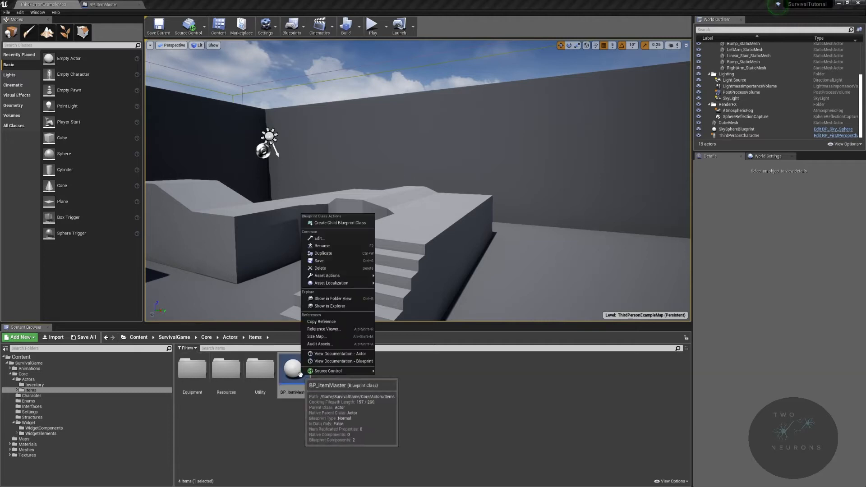
click(346, 223)
text(BP)
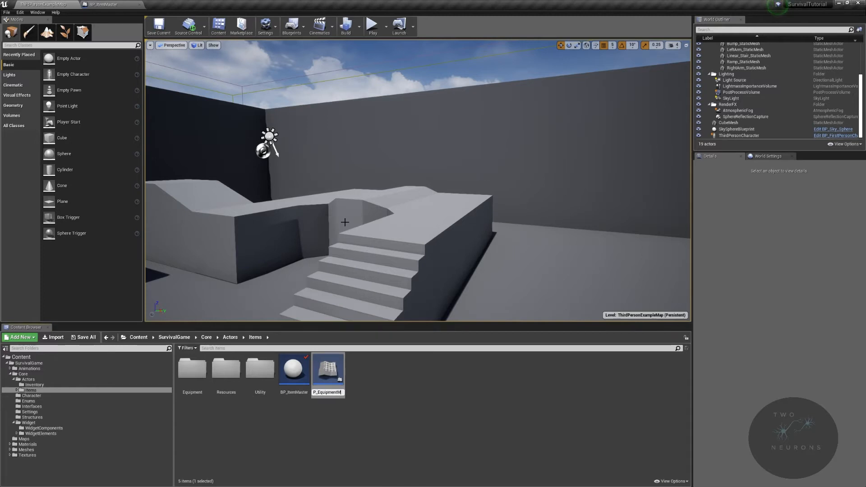
key(Return)
drag(294, 369, 186, 380)
click(208, 387)
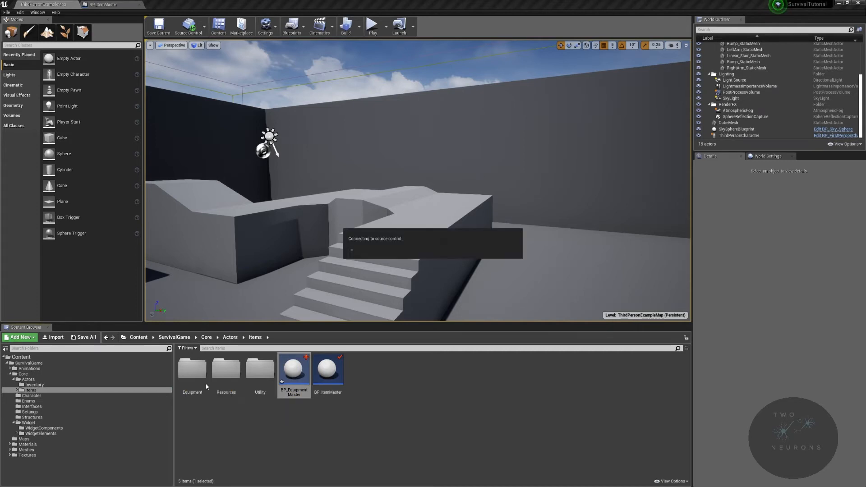
Step: Create a child Blueprint class of BP_ItemMaster named BP_ResourceMaster and move it into the Resources folder
right_click(298, 372)
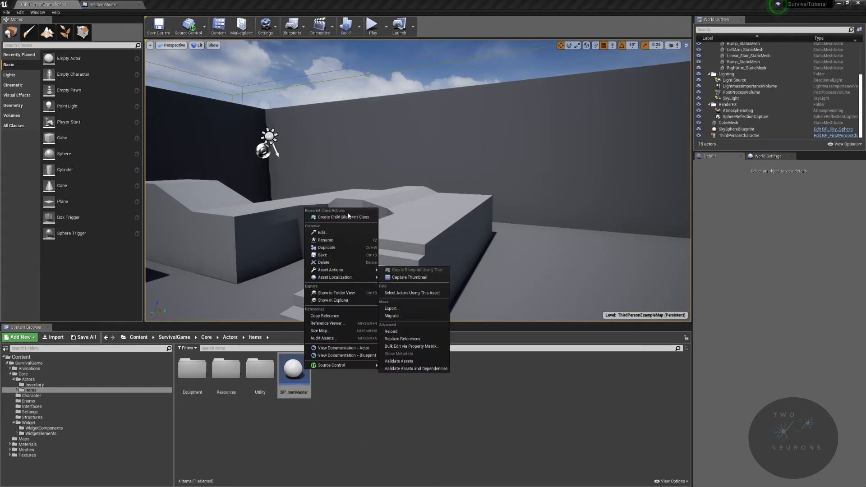
click(349, 218)
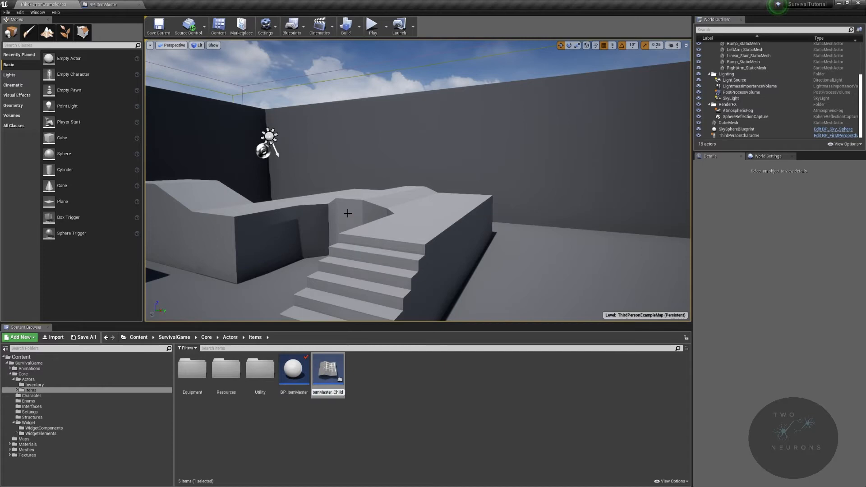
text(BP_)
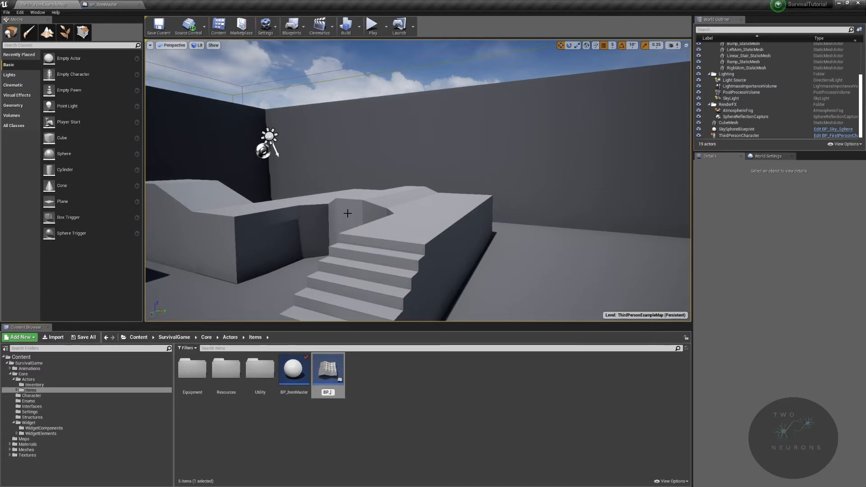
text(ItemMaster)
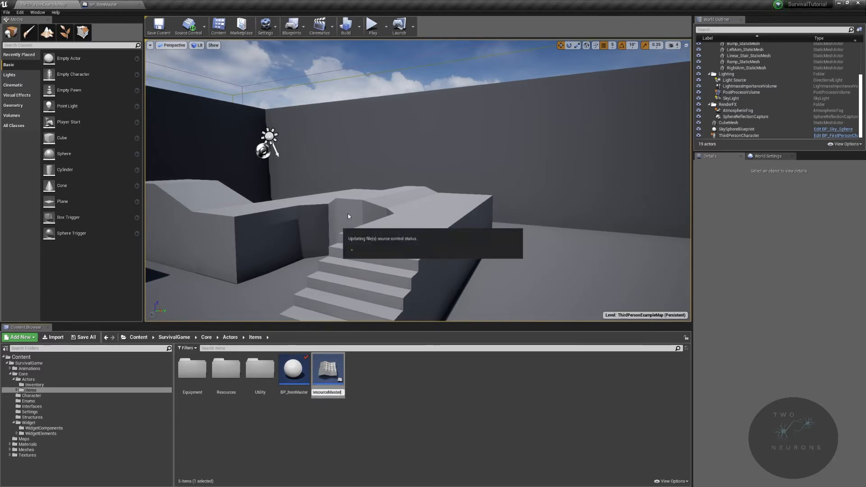
key(Return)
drag(336, 376, 218, 371)
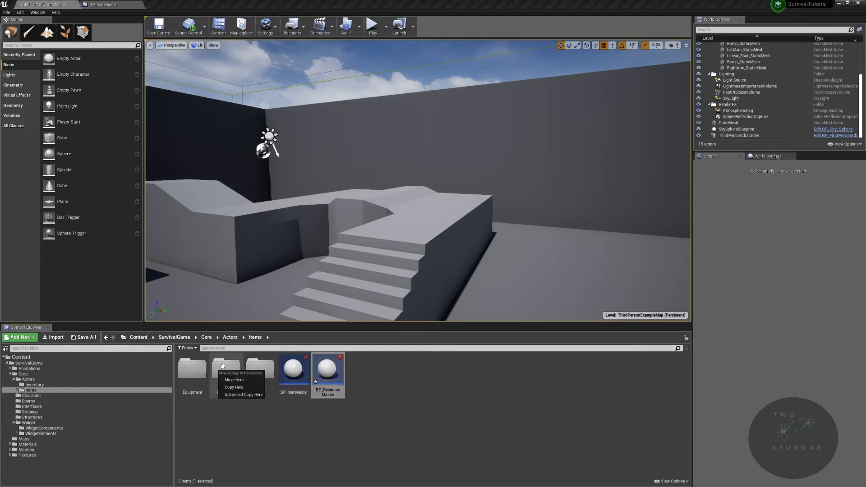
click(258, 379)
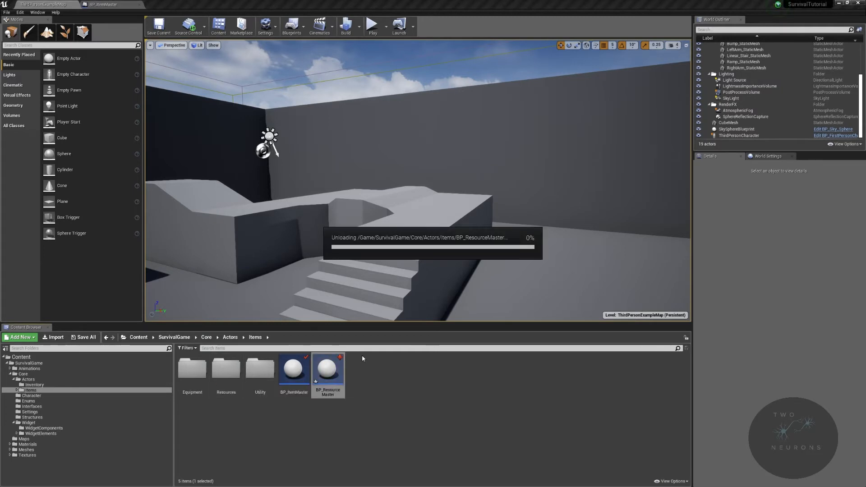
Step: Create a child Blueprint class of BP_ItemMaster named BP_UtilityMaster
right_click(305, 369)
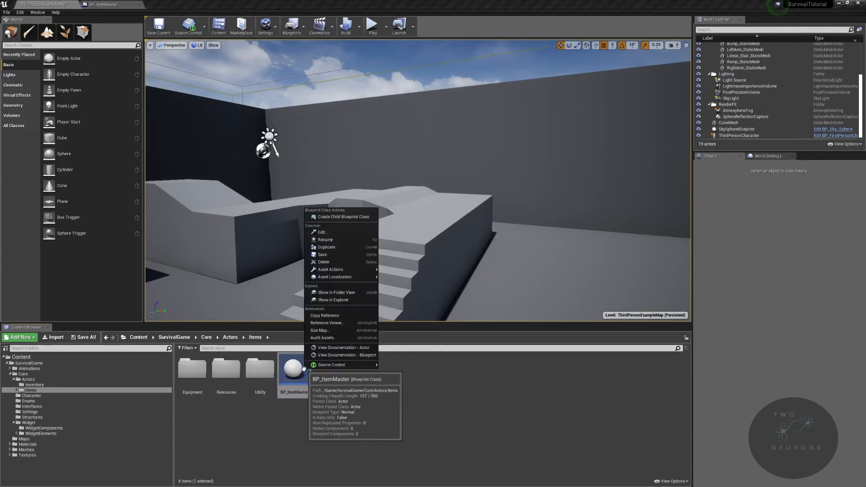
click(329, 218)
text(BP_)
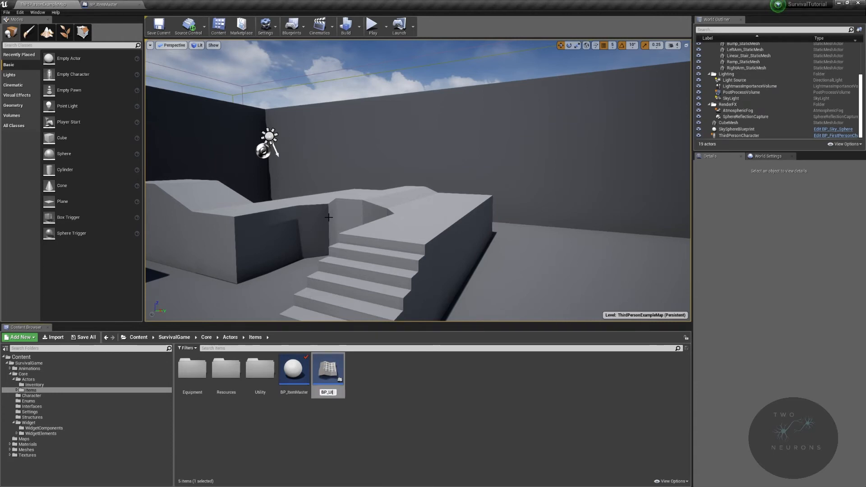
text(UtilityMaster)
key(Return)
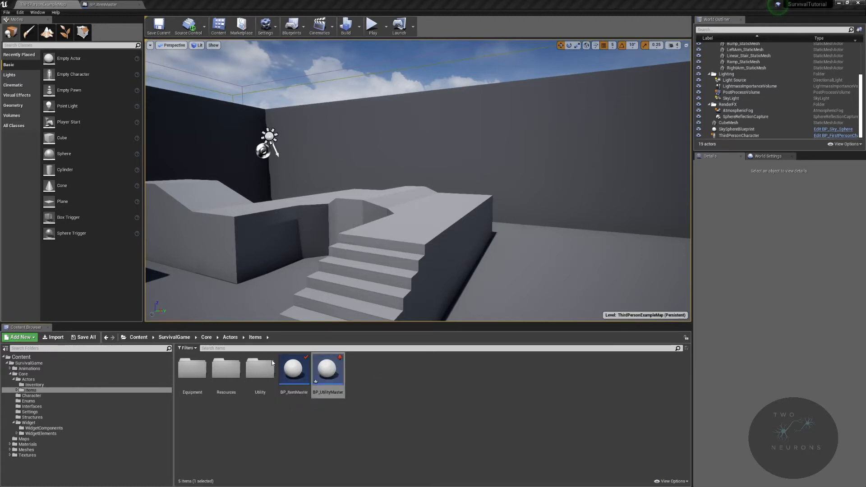
Step: Create a folder named Weapons inside the Equipment folder
double_click(192, 371)
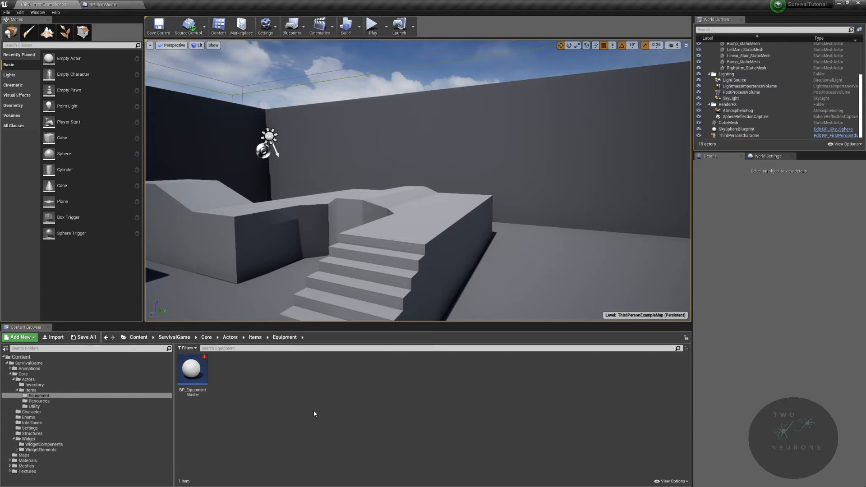
right_click(208, 373)
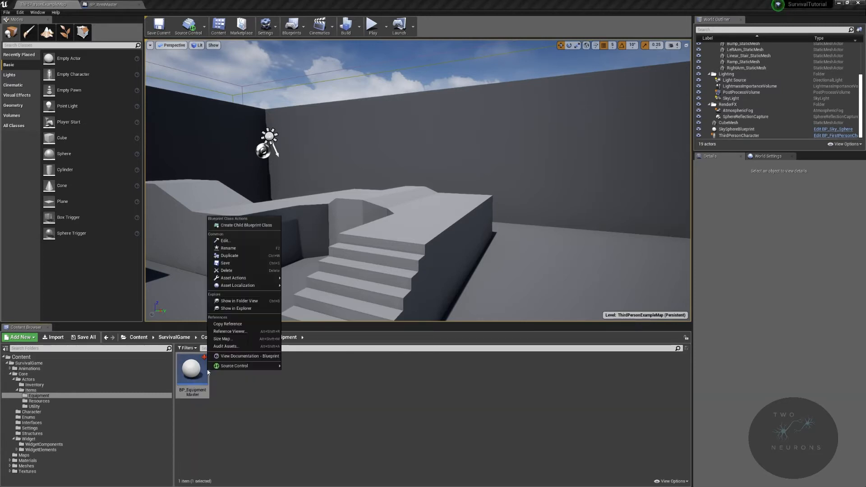
right_click(382, 359)
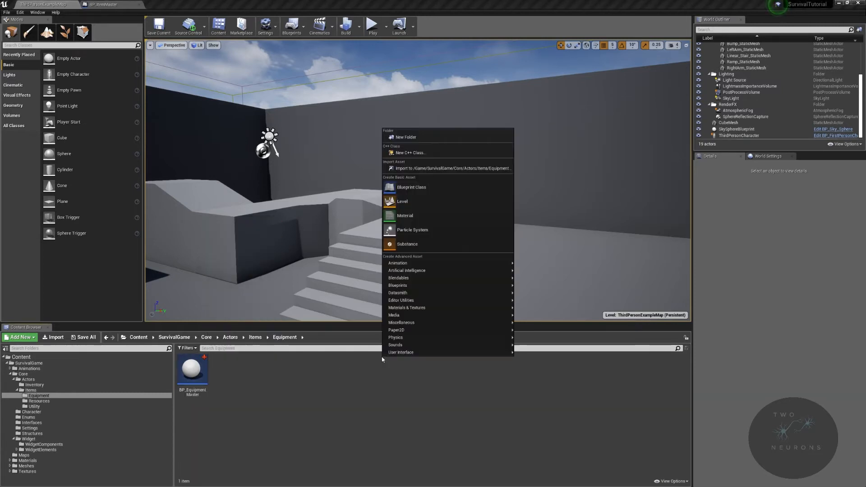
click(430, 136)
text(Weapons)
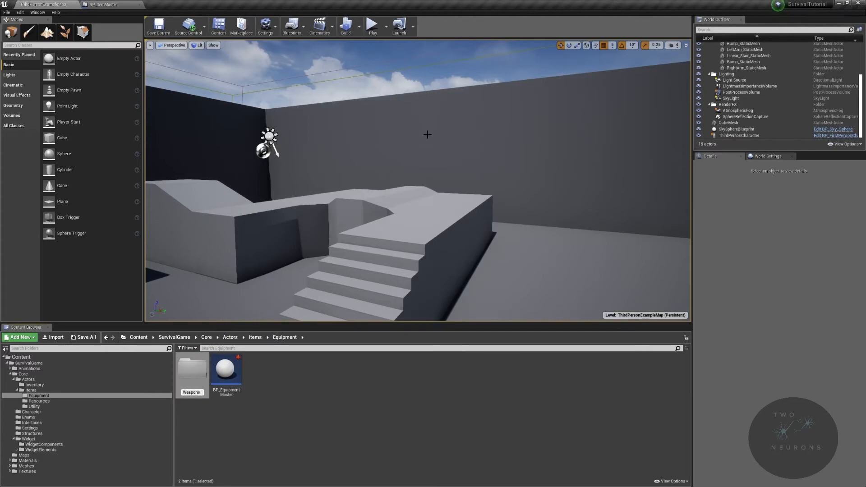
key(Return)
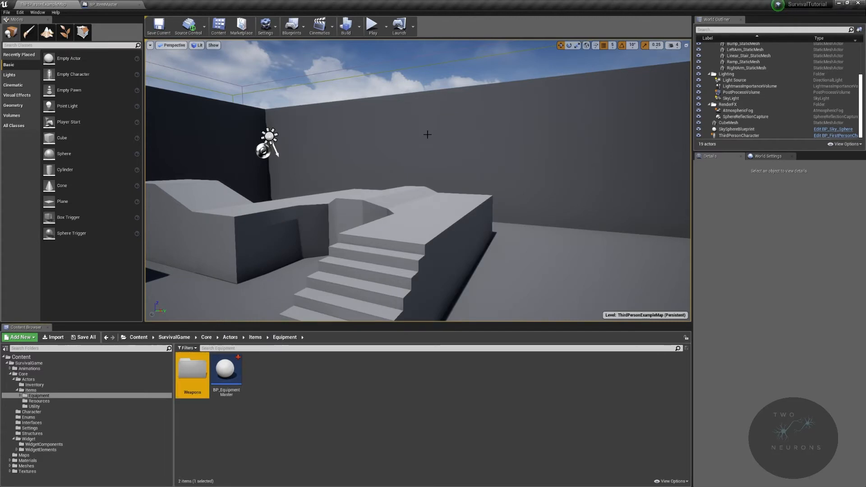
Step: Create a child Blueprint class of BP_EquipmentMaster named BP_WeaponsMaster and move it into the Weapons folder
right_click(226, 371)
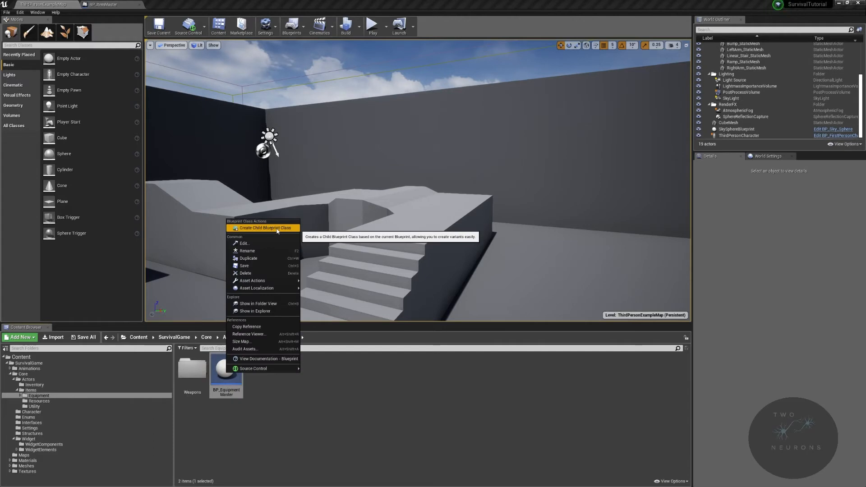
click(266, 227)
key(End)
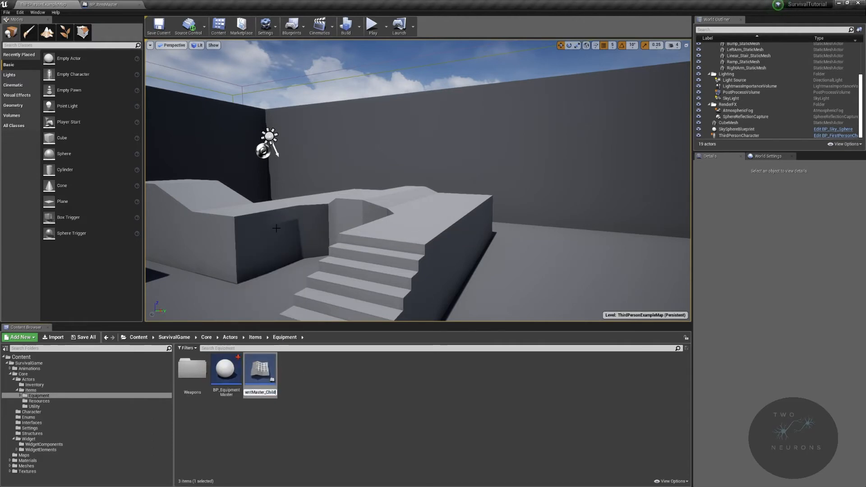
key(BackSpace)
key(BackSpace)
key(BackSpace)
key(BackSpace)
text(WeaponsMaster)
key(Return)
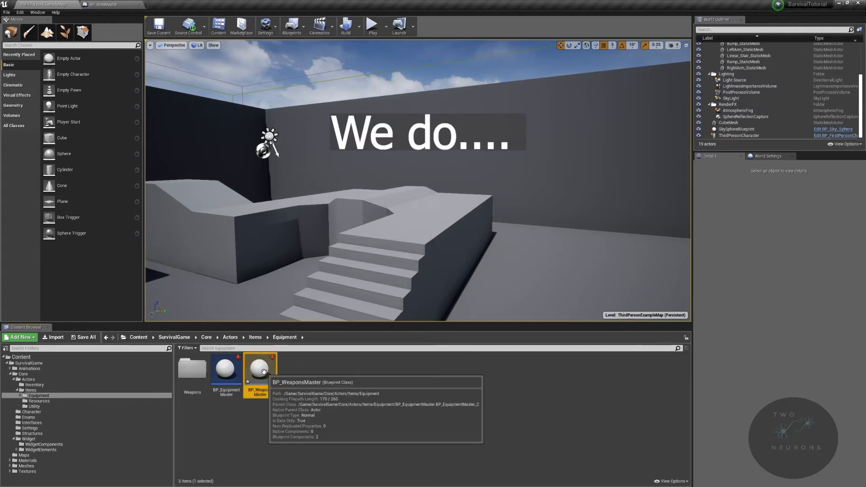
drag(259, 369, 197, 373)
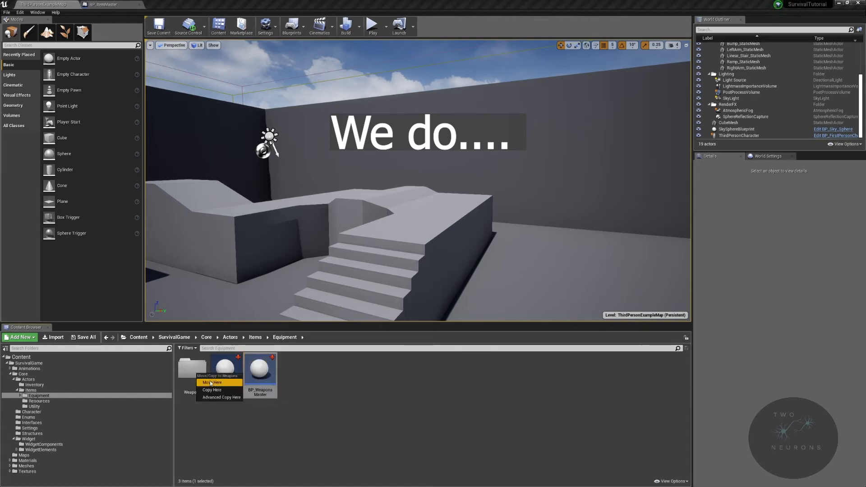
click(212, 387)
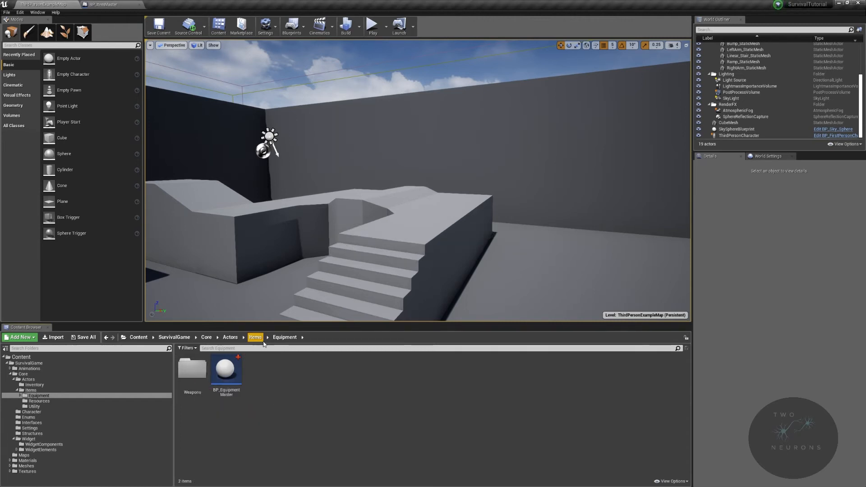
Step: Create a folder named Food inside the Resources folder
click(255, 337)
double_click(221, 390)
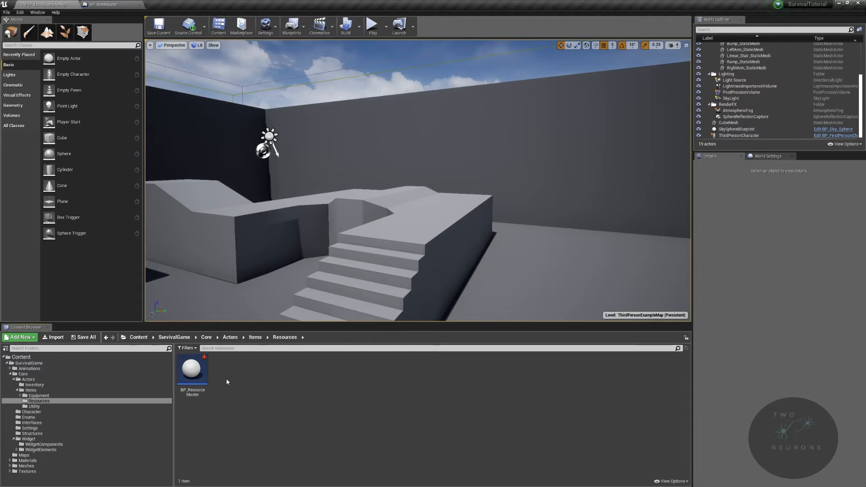
right_click(274, 378)
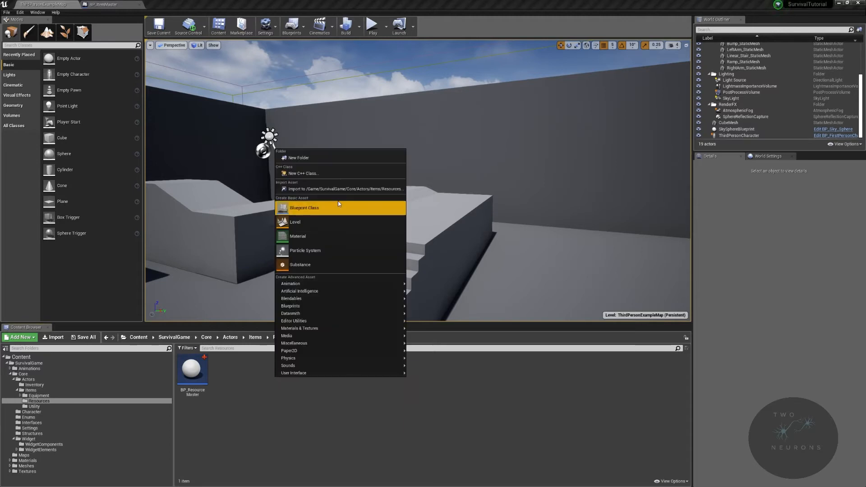
click(335, 156)
key(Return)
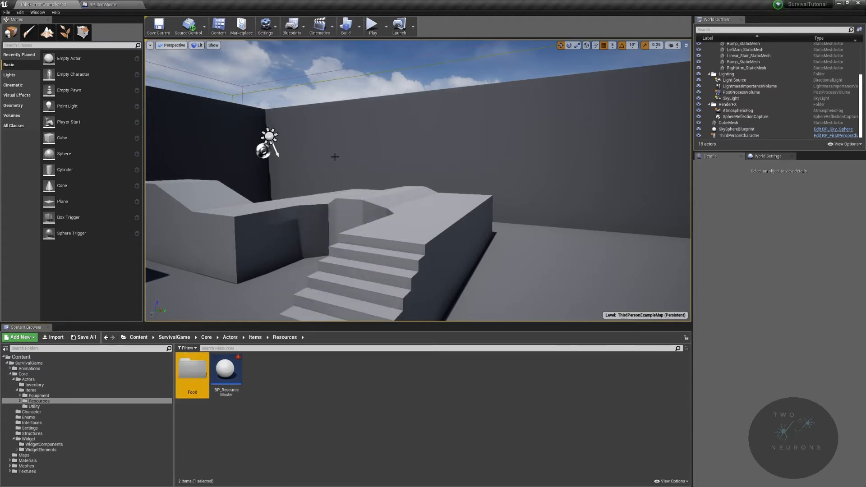
Step: Create a folder named Construction inside the Resources folder
right_click(315, 397)
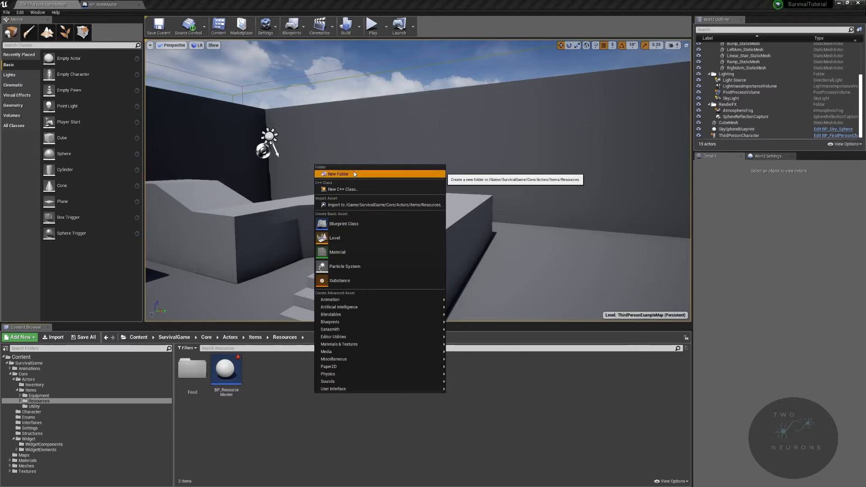
click(354, 171)
text(Construction)
key(Return)
Step: Create a child Blueprint class of BP_ResourceMaster named BP_ConstructionResourceMaster and move it into the Construction folder
double_click(231, 372)
click(292, 338)
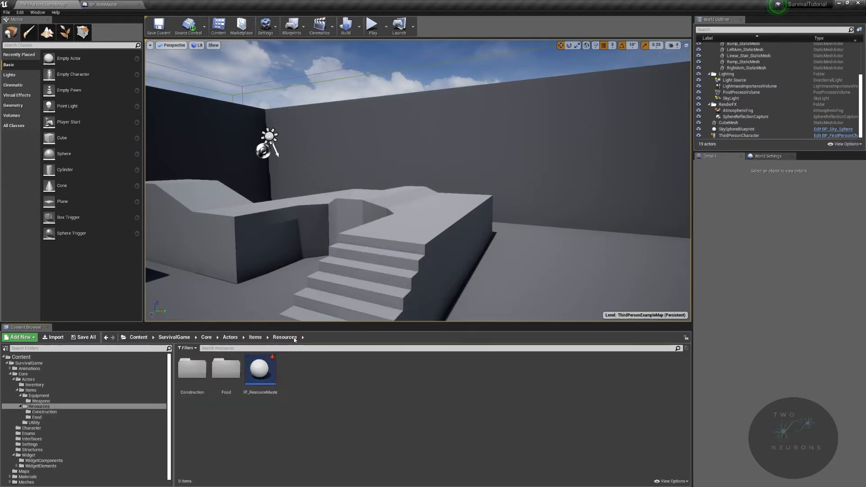
right_click(259, 378)
click(298, 233)
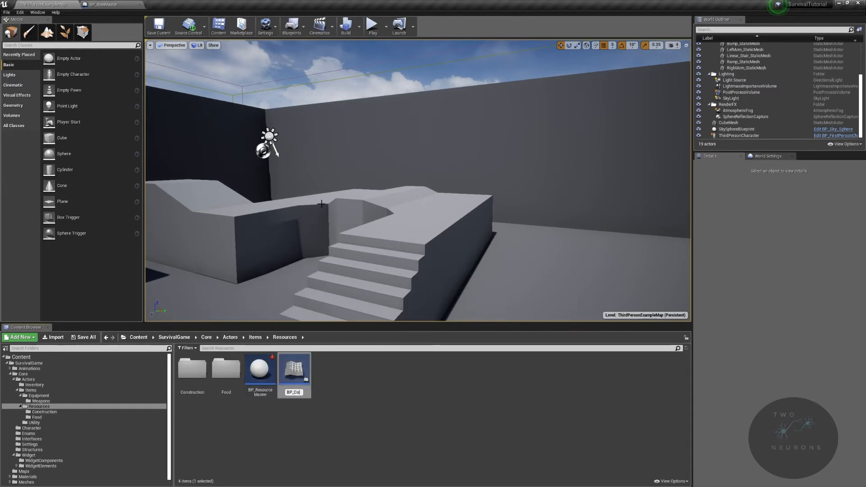
text(Re)
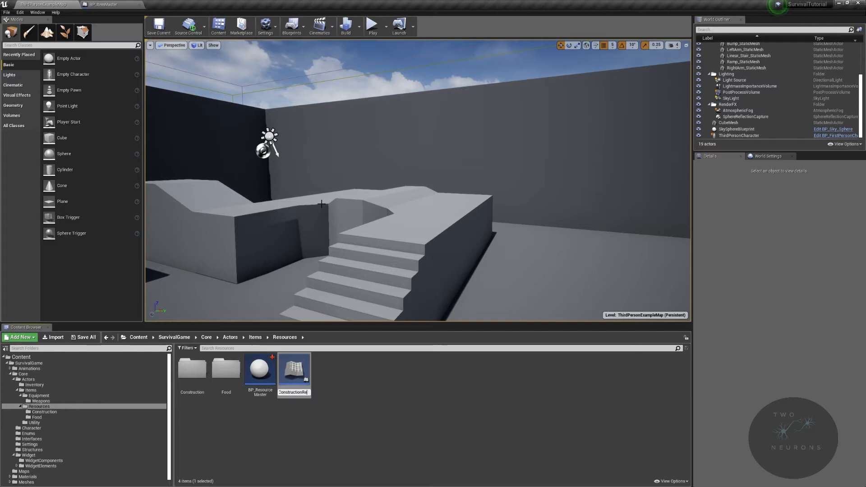
text(sourceMaster)
key(Return)
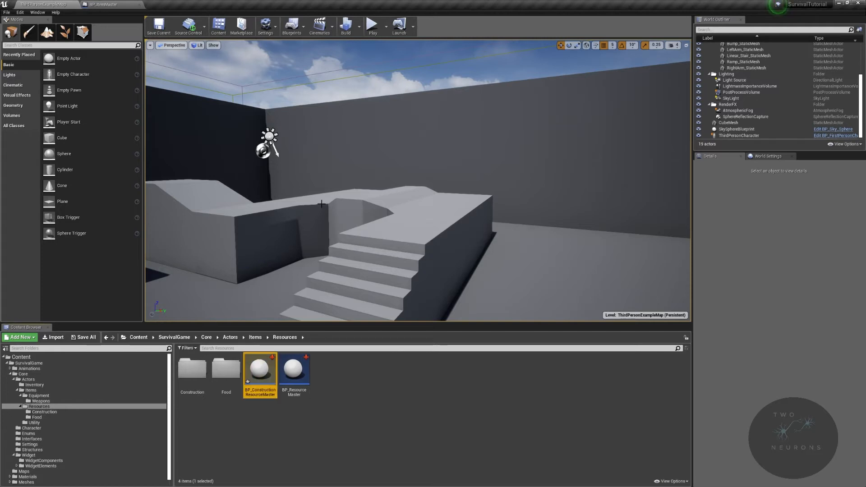
drag(251, 369, 192, 392)
click(205, 402)
Step: Create a child Blueprint class of BP_ResourceMaster for food items, with a name beginning with BP_Food
right_click(261, 371)
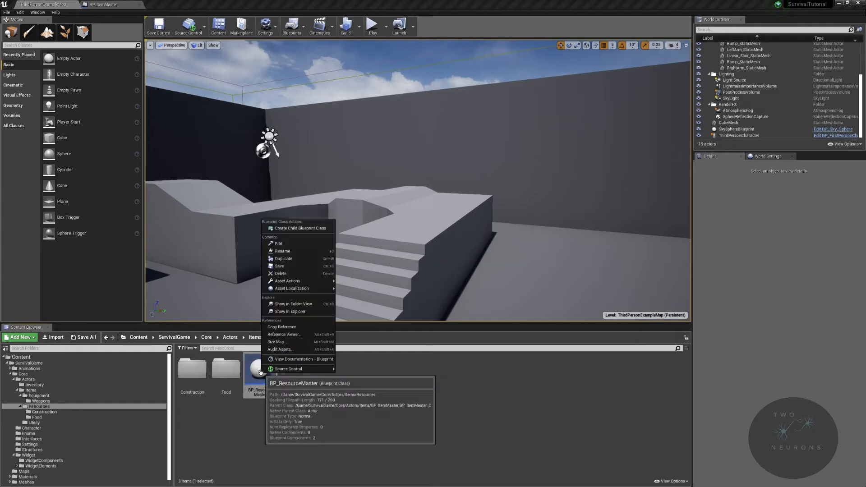
click(305, 229)
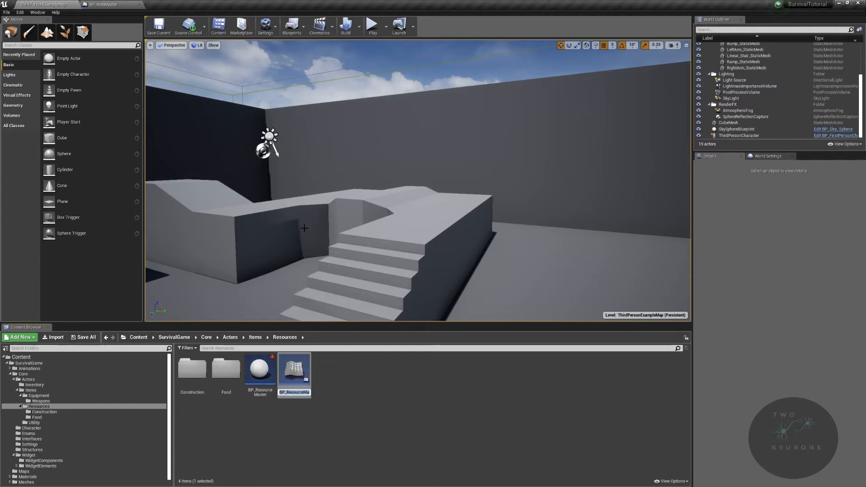
text(BP_FoodM)
key(Return)
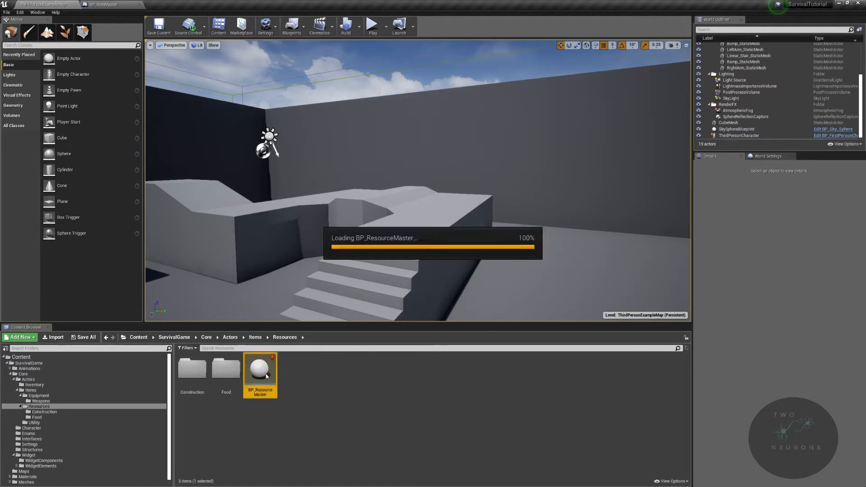
Step: Open BP_ResourceMaster's Construction Script and add a Branch after the Parent: Construction Script node
double_click(265, 373)
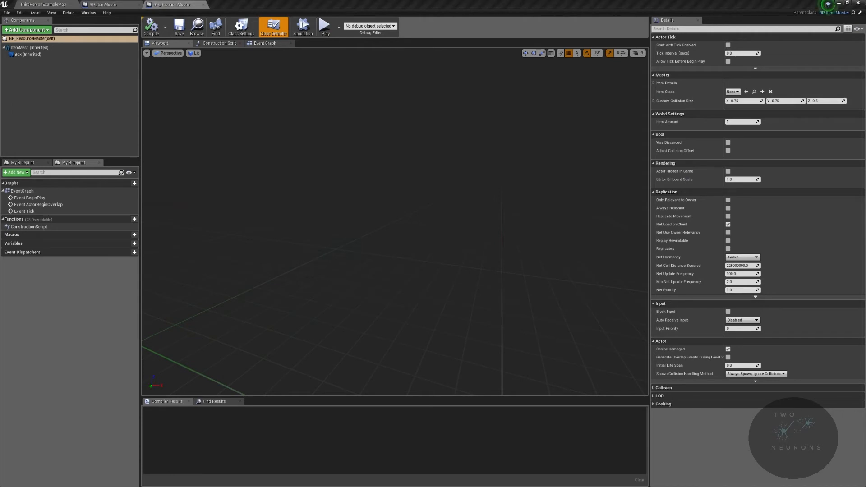
click(269, 43)
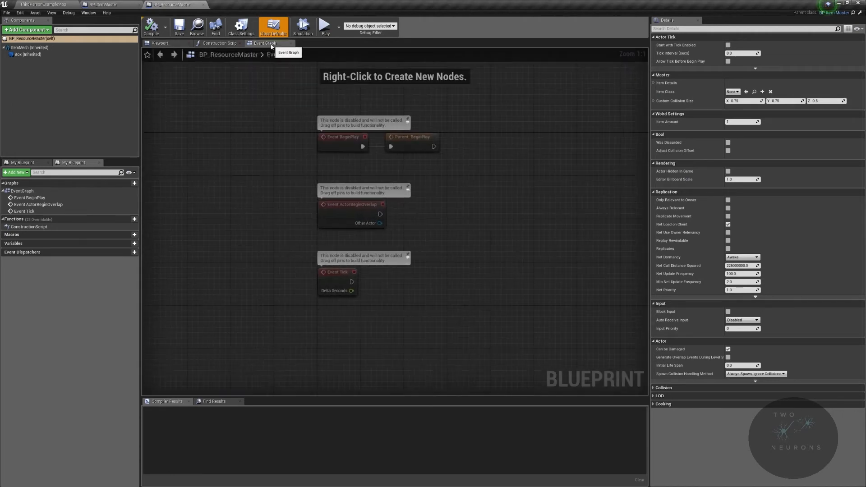
click(220, 43)
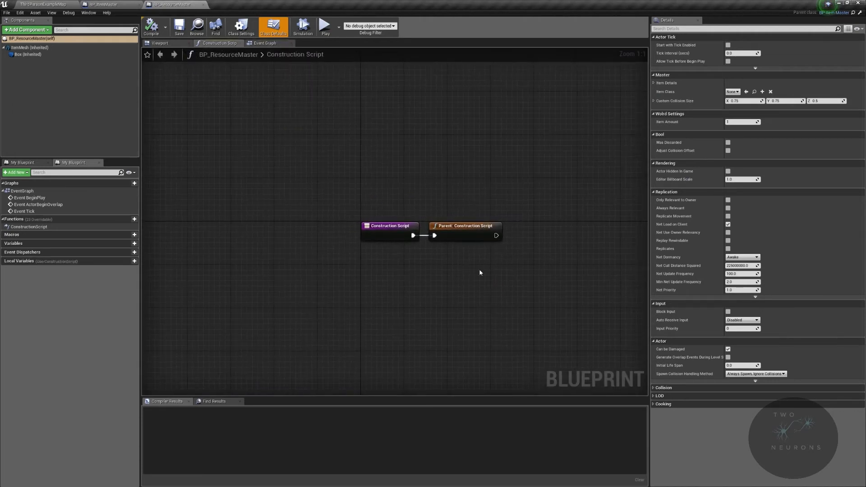
right_drag(572, 210, 424, 161)
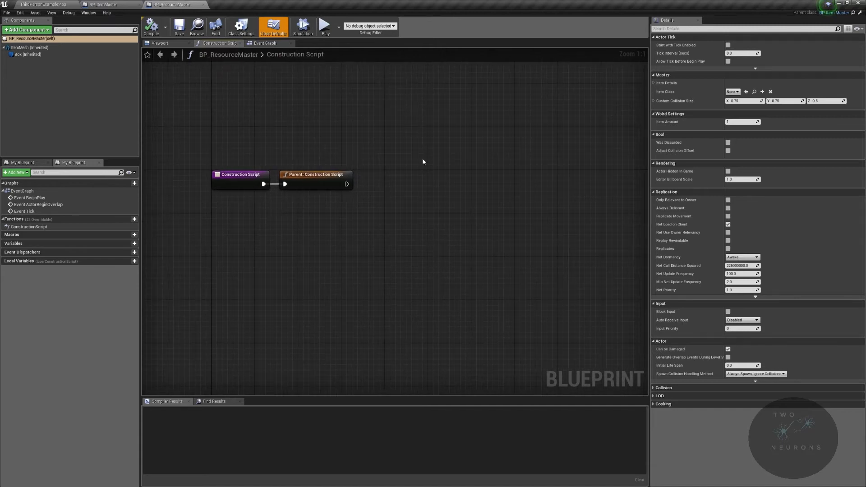
drag(346, 184, 402, 176)
text(branch)
key(Return)
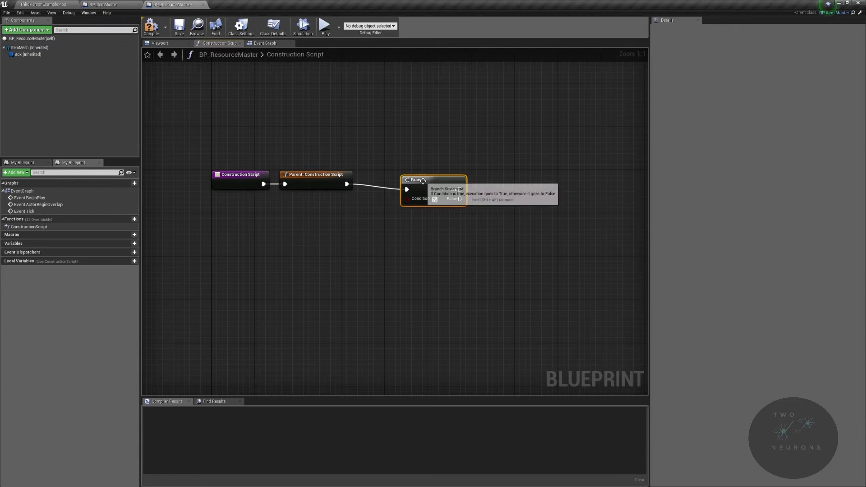
Step: Add a Was Discarded getter, connect it to the Branch's Condition, and place it just below the Branch
right_click(379, 268)
text(was discarded)
key(Return)
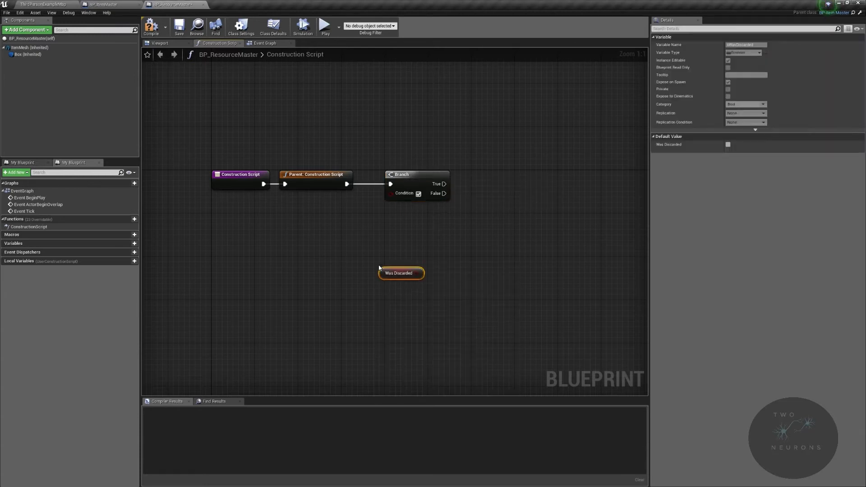
drag(420, 273, 392, 194)
click(386, 263)
drag(388, 272, 393, 210)
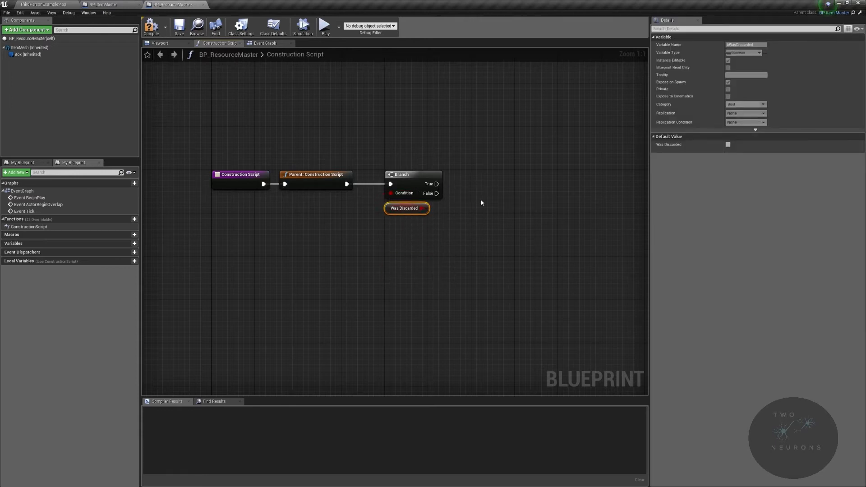
Step: Add a Set Item Amount node on the Branch's False output and align it with that output
right_drag(449, 211, 374, 169)
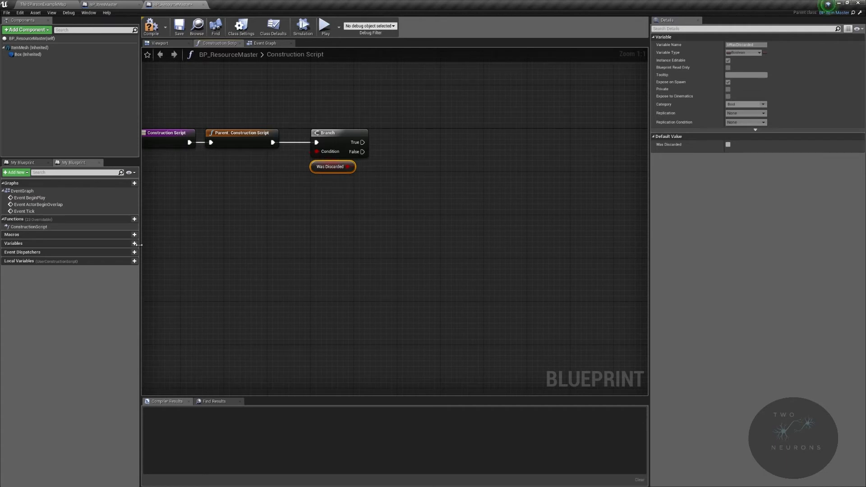
drag(364, 151, 528, 184)
text(amount)
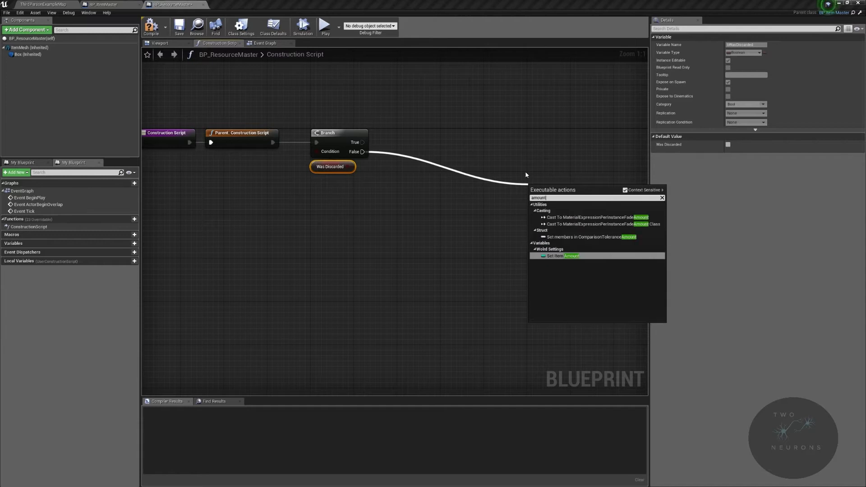
key(Return)
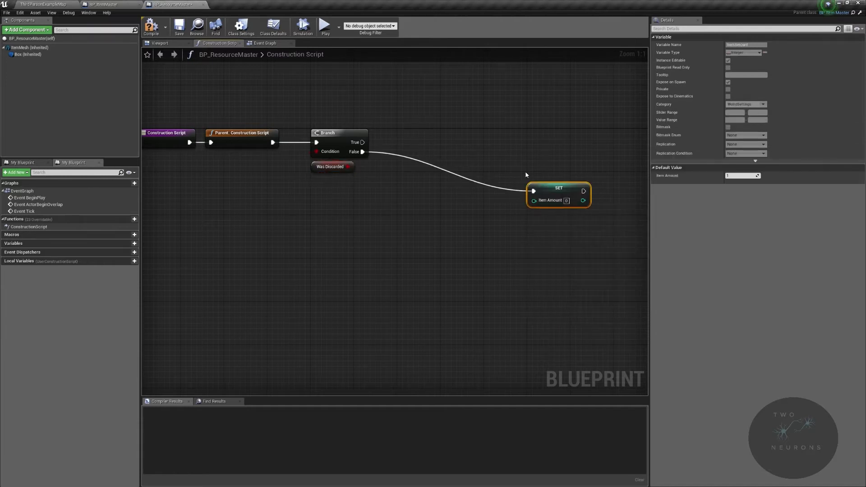
drag(557, 201, 557, 163)
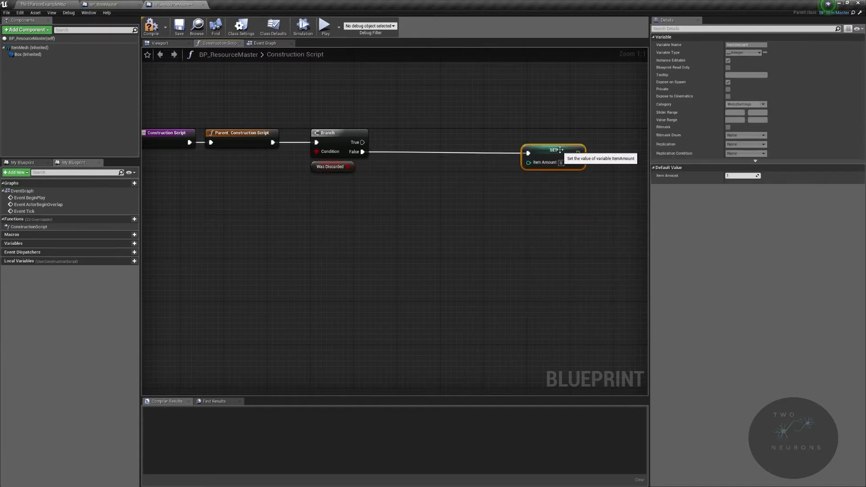
Step: Create a new Integer variable named BaseAmount in BP_ResourceMaster
click(128, 244)
text(B)
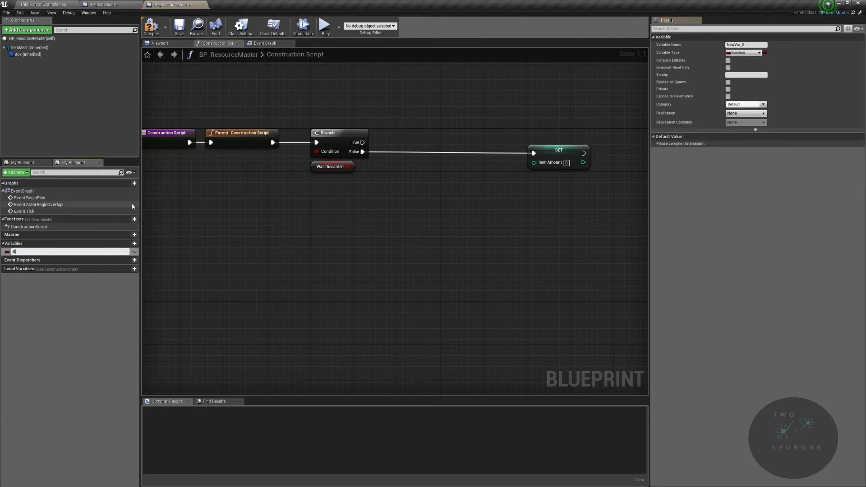
text(aseAmount)
key(Return)
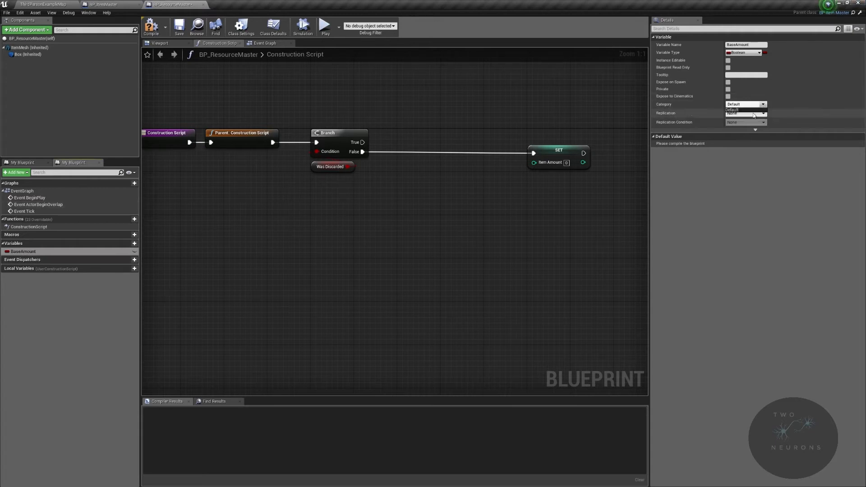
click(743, 53)
click(712, 83)
Step: Make room before the Set Item Amount node and add a second Branch on the first Branch's False output
click(564, 155)
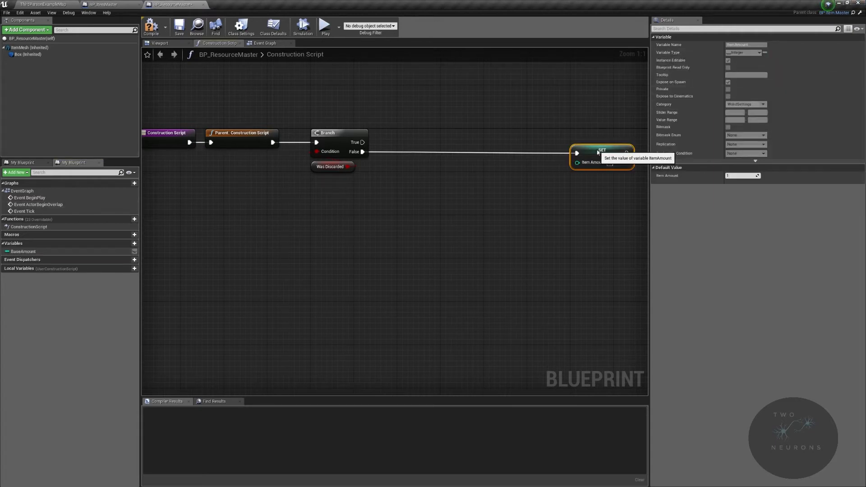
right_drag(504, 172, 388, 173)
ctrl+drag(440, 157, 299, 144)
right_drag(299, 144, 324, 141)
drag(239, 152, 362, 156)
text(branch)
key(Return)
drag(384, 160, 342, 143)
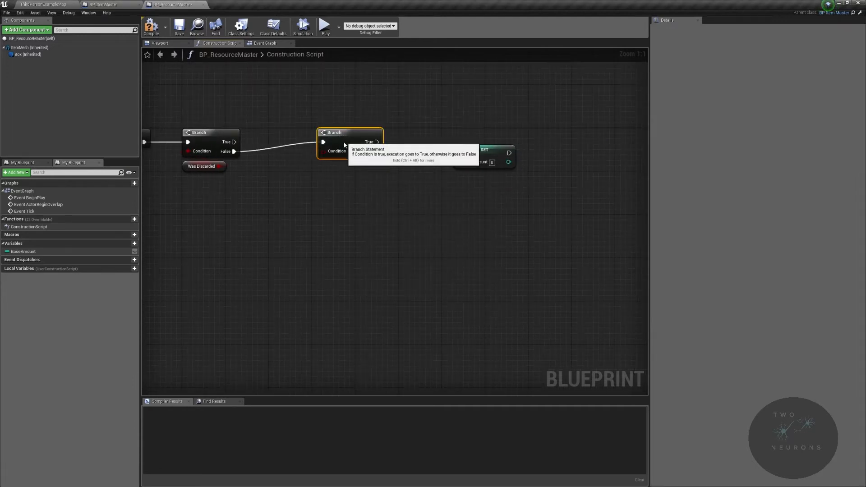
Step: Create a Boolean variable named bWasSpawned and assign it to the category Bool
click(128, 244)
text(bWasSpa)
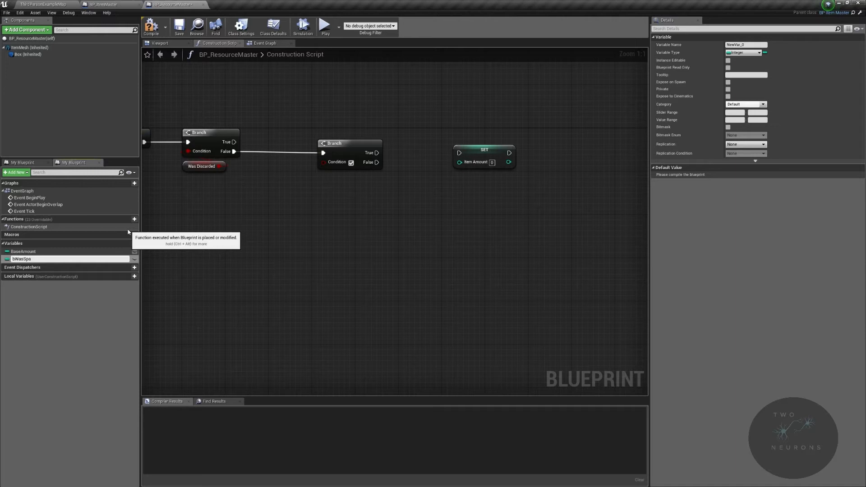
text(wned)
key(Return)
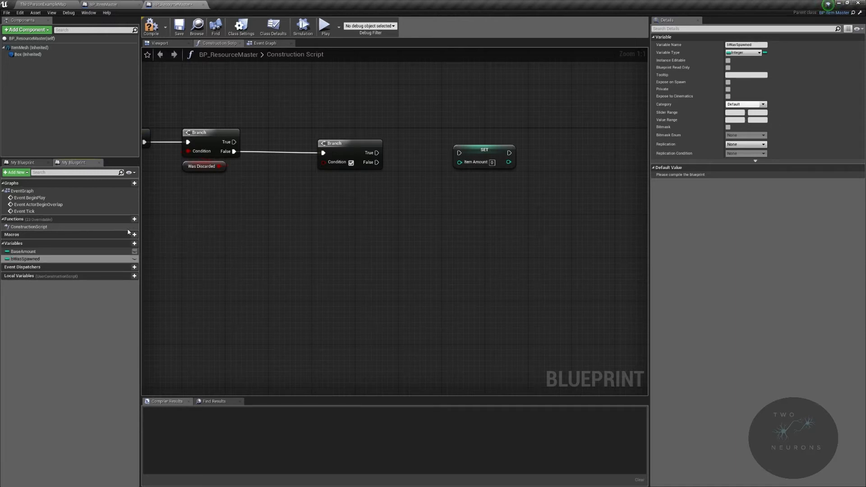
click(738, 53)
click(677, 69)
click(740, 105)
text(Bool)
key(Return)
Step: Assign the BaseAmount variable to the category World Setting
click(23, 264)
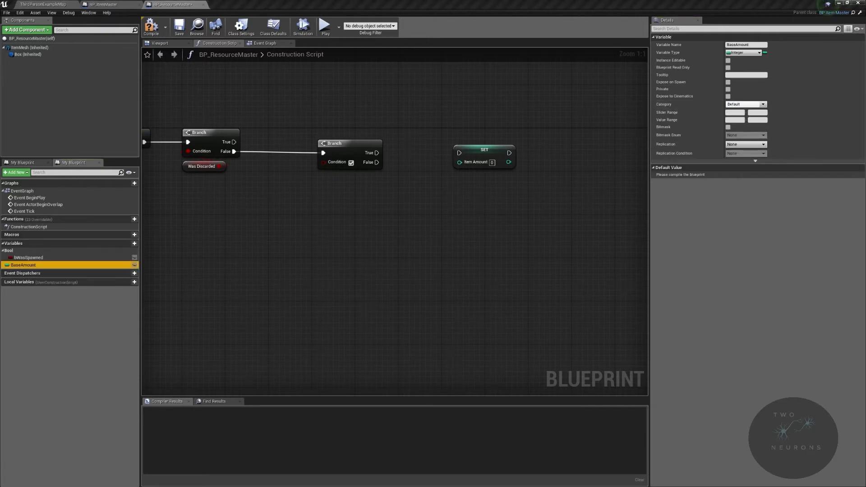
click(756, 104)
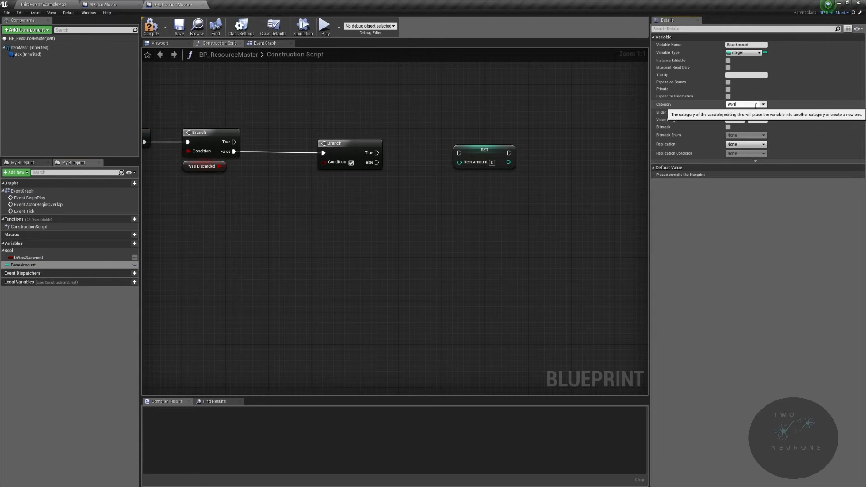
text(World Setting)
key(Return)
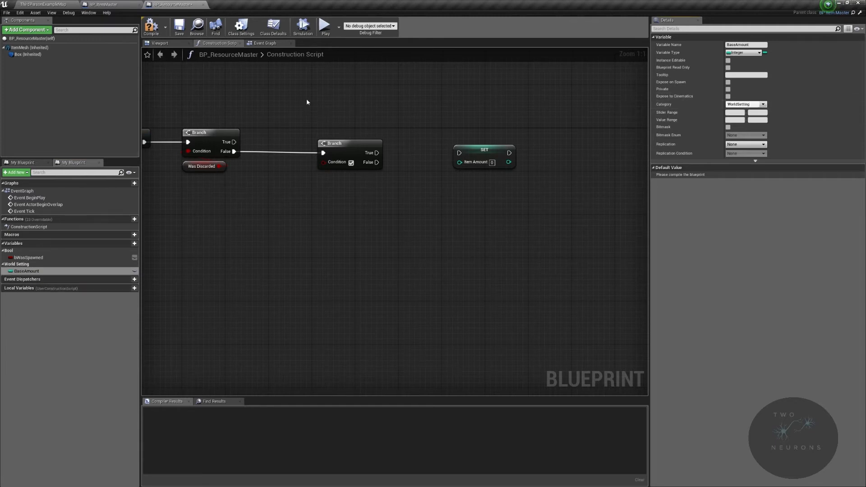
Step: Compile, set bWasSpawned to true by default, and connect its getter to the second Branch's Condition, placing it below the Branch
click(44, 259)
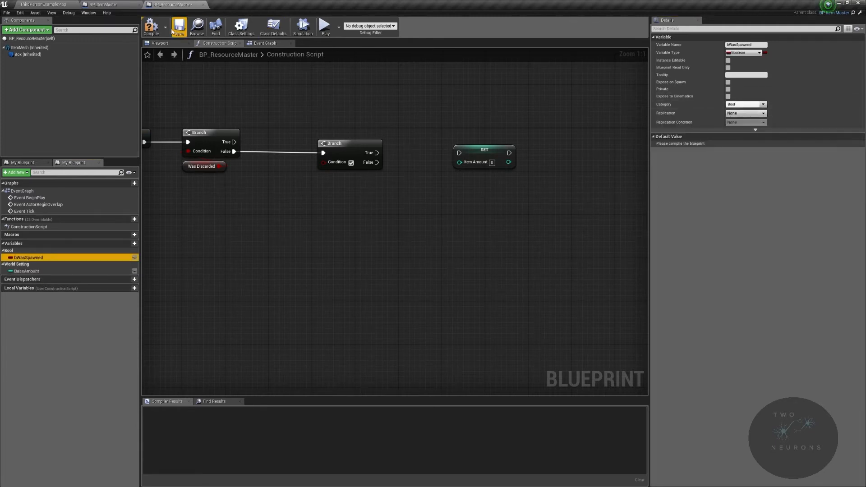
click(151, 28)
click(156, 33)
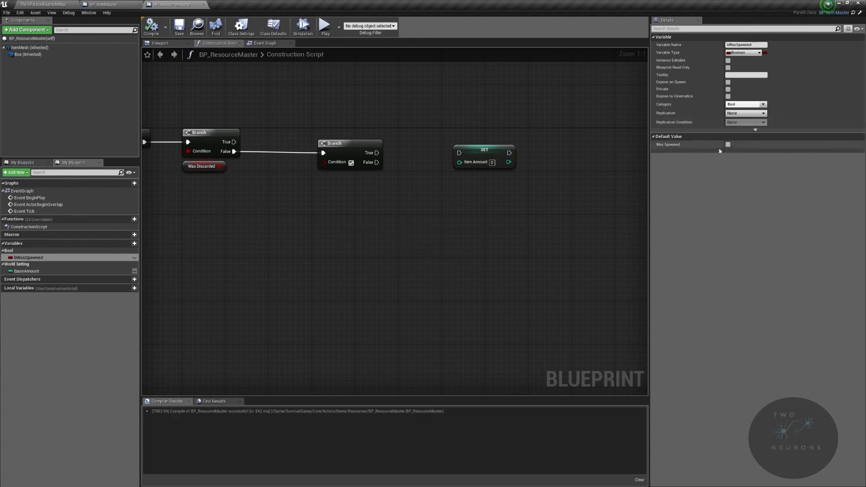
drag(29, 258, 328, 166)
drag(267, 174, 331, 185)
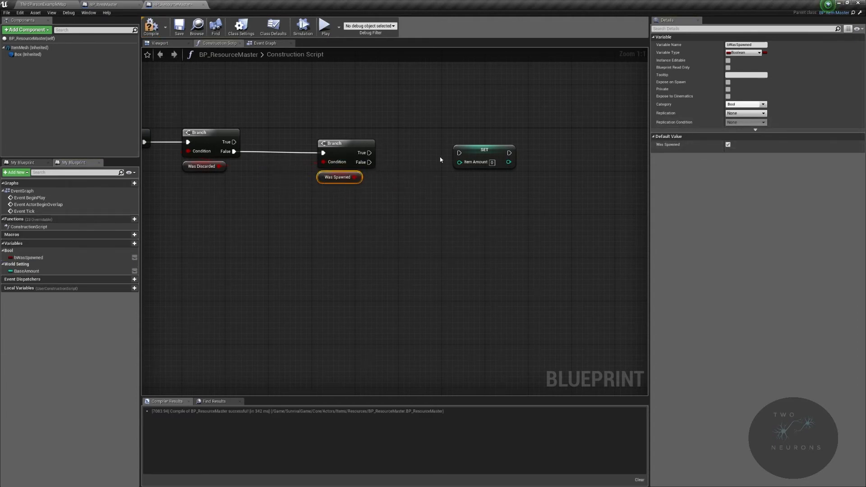
Step: Connect the second Branch's True output to Set Item Amount and move the Set node farther from the Branch
drag(459, 153, 367, 154)
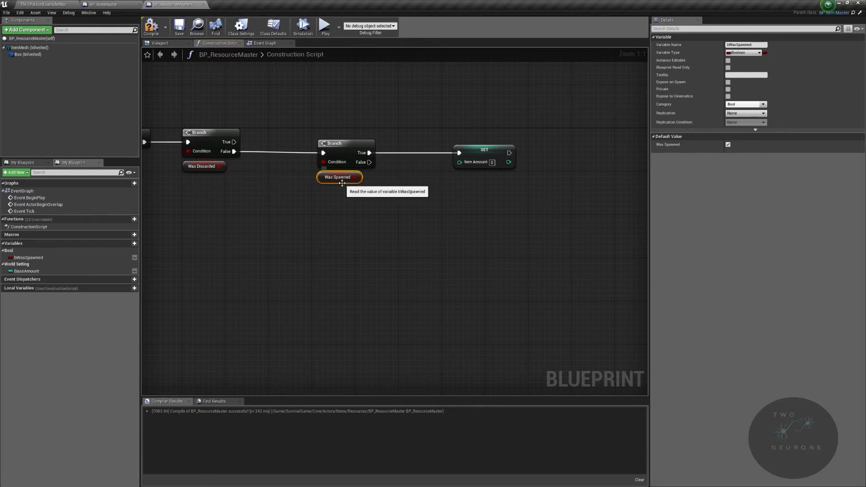
drag(493, 153, 574, 153)
right_drag(415, 186, 399, 171)
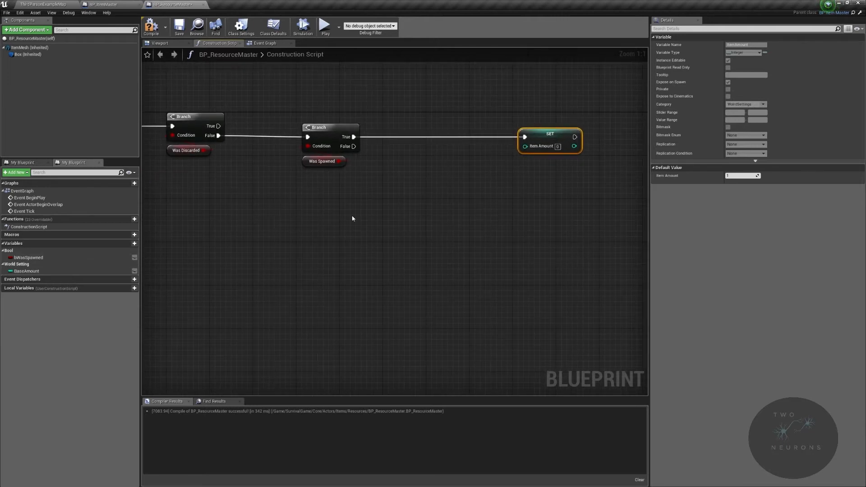
Step: Set BaseAmount's default value to 1 and compile the blueprint
click(43, 271)
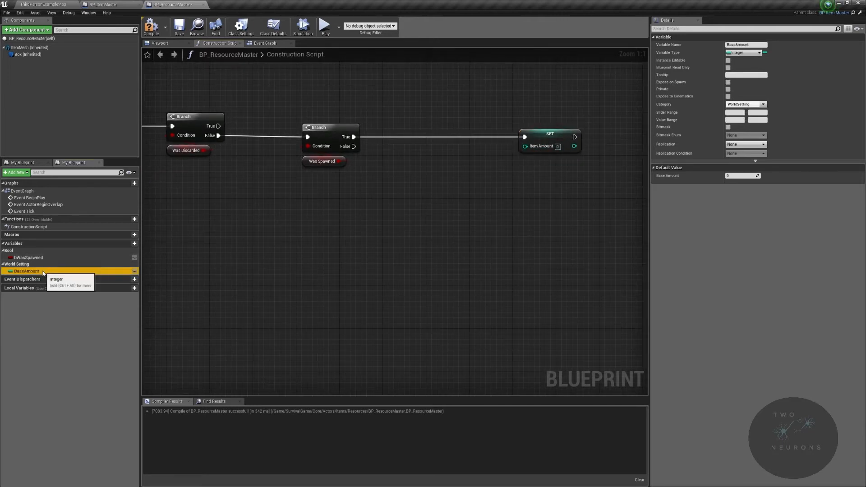
click(747, 175)
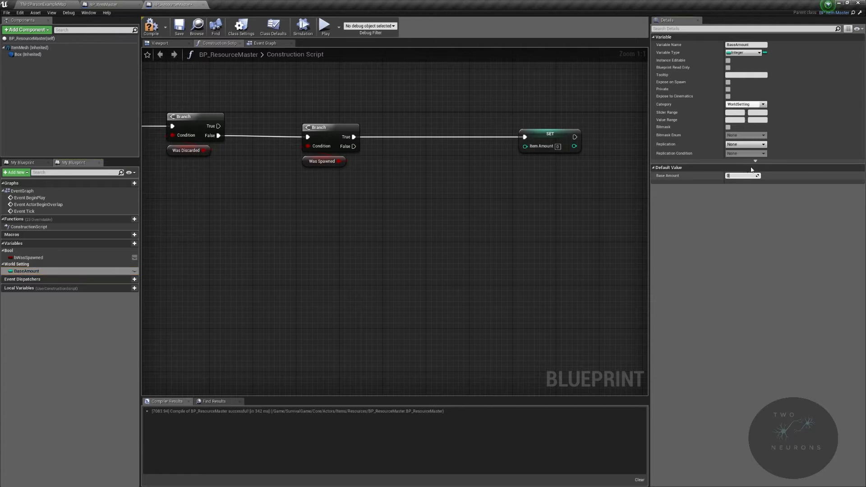
click(151, 26)
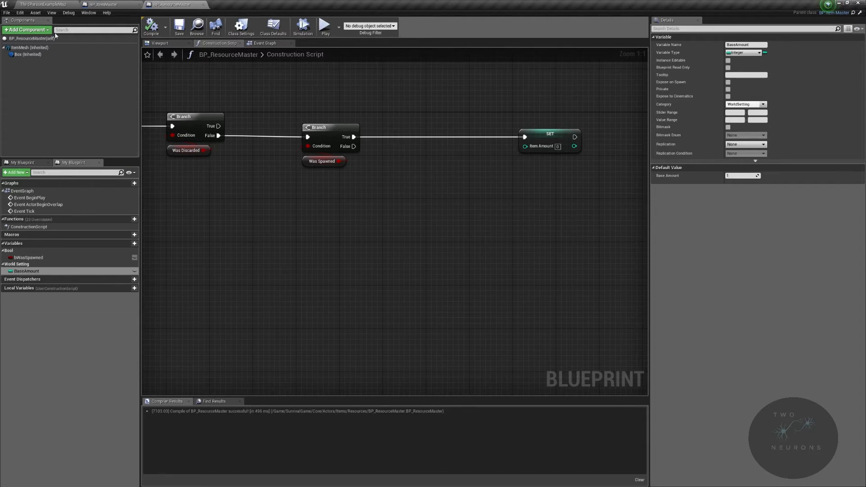
Step: Add a GetWorldScale node for the Item Mesh component and split its return value with a Break Vector node
drag(29, 47, 326, 205)
text(getworlds)
key(Return)
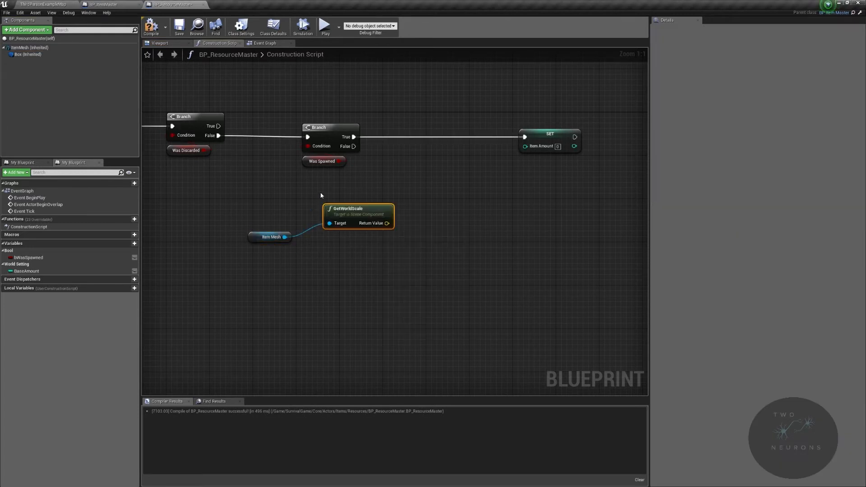
mouse_move(354, 216)
mouse_down()
mouse_move(273, 215)
mouse_move(355, 223)
mouse_up()
text(break)
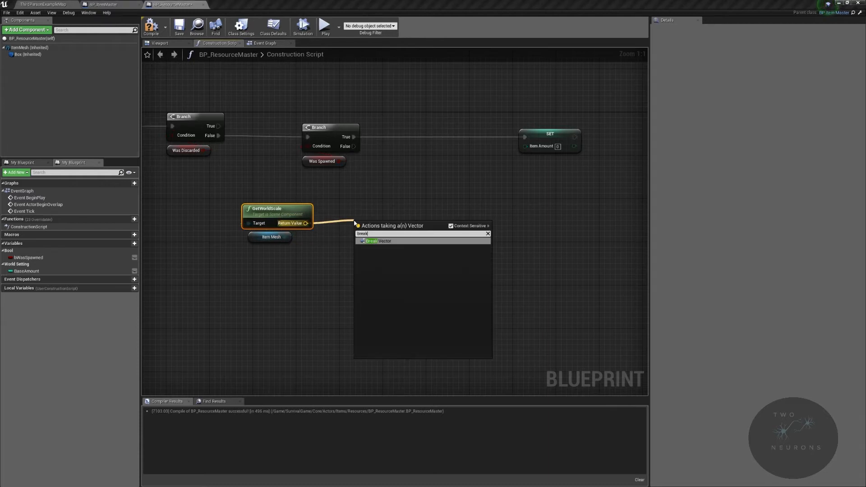
key(Return)
Step: Add a three-input float multiplication of the Break Vector's X, Y and Z outputs and straighten the connections
drag(359, 220, 408, 232)
text(*)
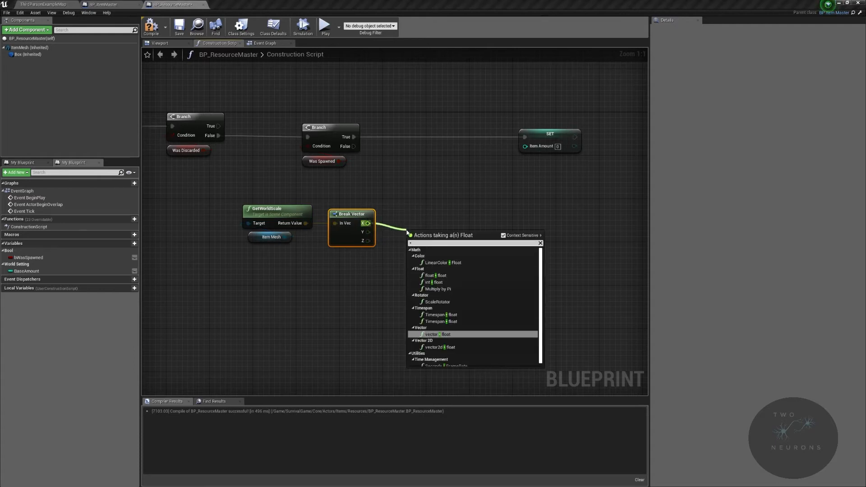
click(460, 276)
click(445, 247)
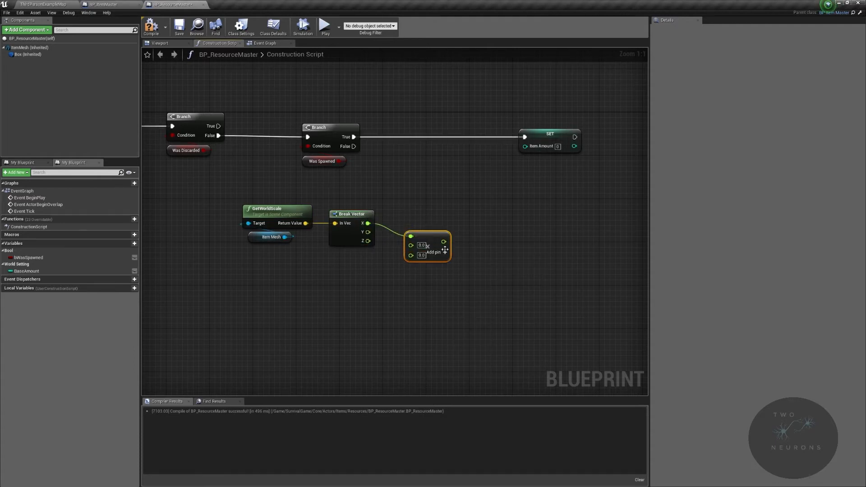
drag(431, 232, 430, 226)
drag(200, 205, 434, 227)
key(q)
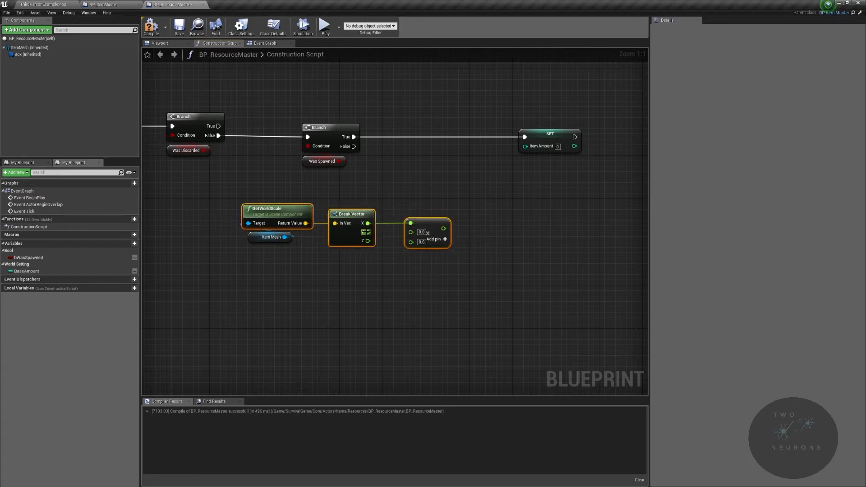
drag(368, 232, 410, 239)
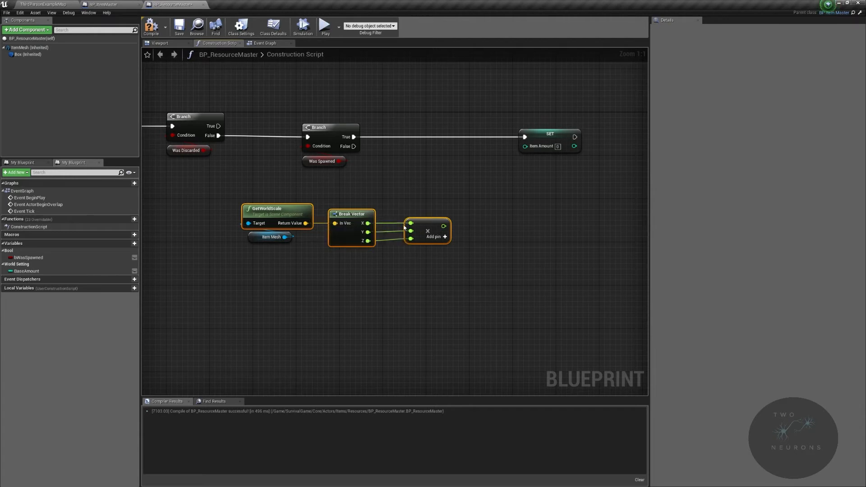
Step: Multiply the scale product by a BaseAmount getter using an int * float node, placing the getter above the wire
drag(445, 226, 490, 212)
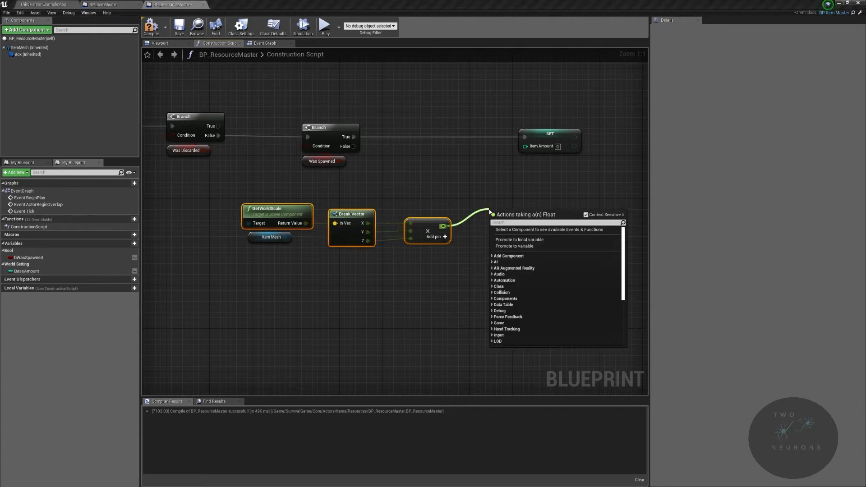
text(* int)
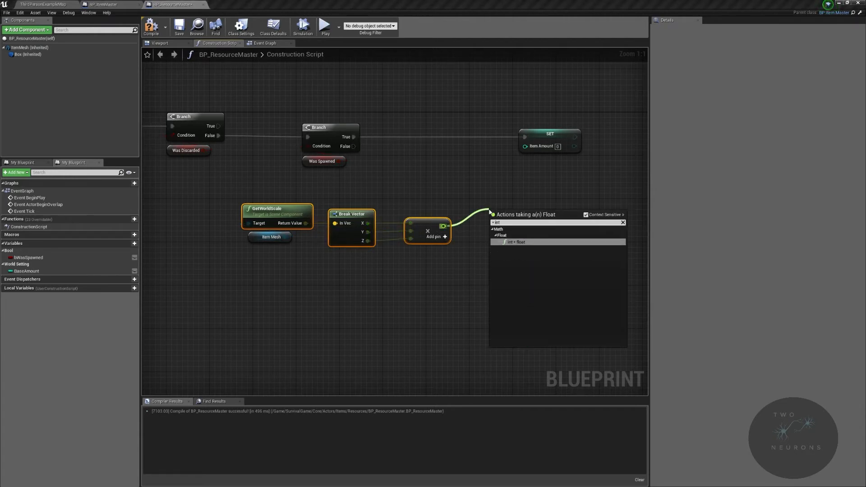
key(Return)
drag(27, 271, 494, 212)
drag(452, 228, 451, 207)
Step: Round the multiplied amount and connect the result to the Item Amount input of the Set node
drag(519, 219, 554, 214)
text(r)
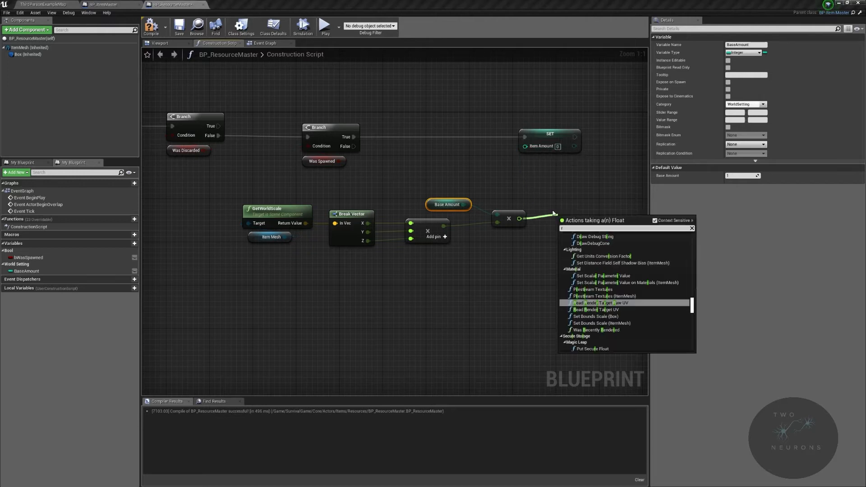
text(ound)
key(Return)
drag(584, 224, 538, 149)
Step: Select the GetWorldScale, Break Vector, multiplication and Round nodes and straighten their connections
drag(220, 195, 562, 237)
click(562, 237)
drag(321, 199, 424, 239)
ctrl+click(507, 215)
ctrl+click(565, 209)
ctrl+click(295, 214)
key(q)
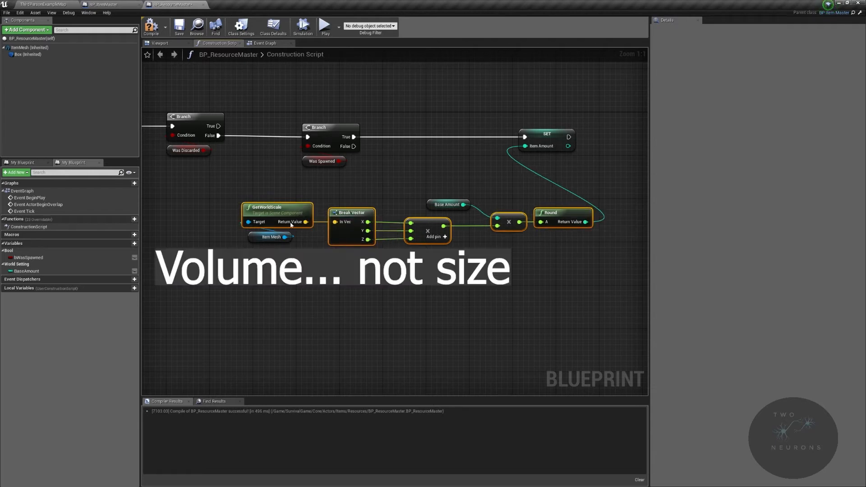
Step: Move the Set Item Amount node beyond the Round node, then compile and save BP_ResourceMaster
drag(527, 138, 623, 134)
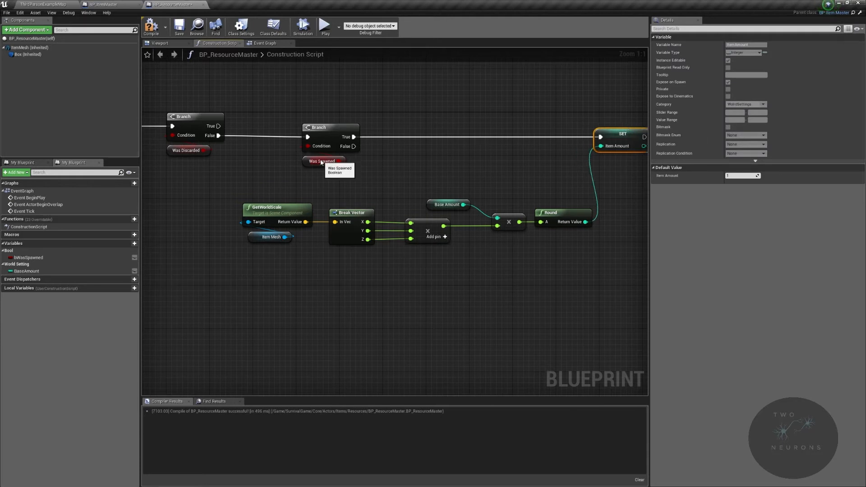
click(337, 162)
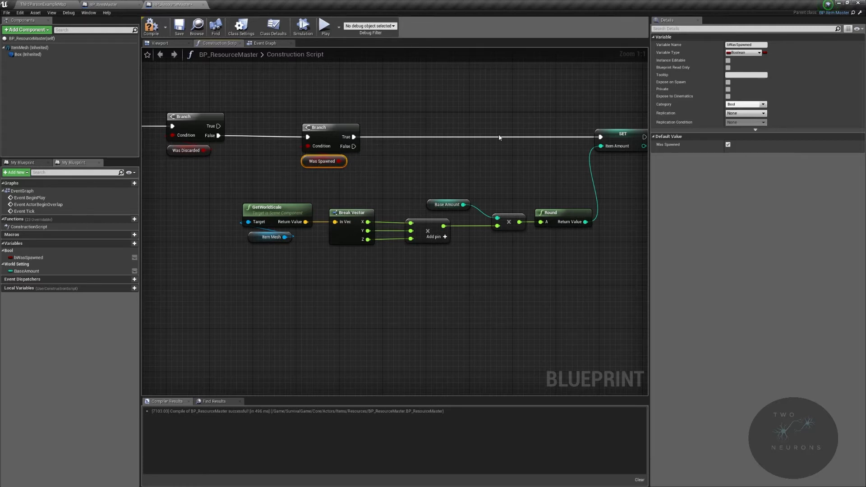
right_drag(512, 116, 443, 128)
drag(580, 195, 475, 100)
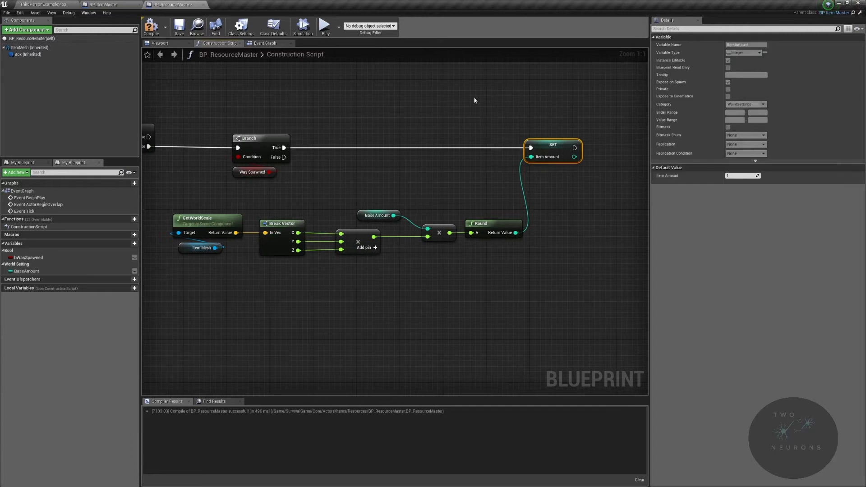
click(152, 26)
click(179, 25)
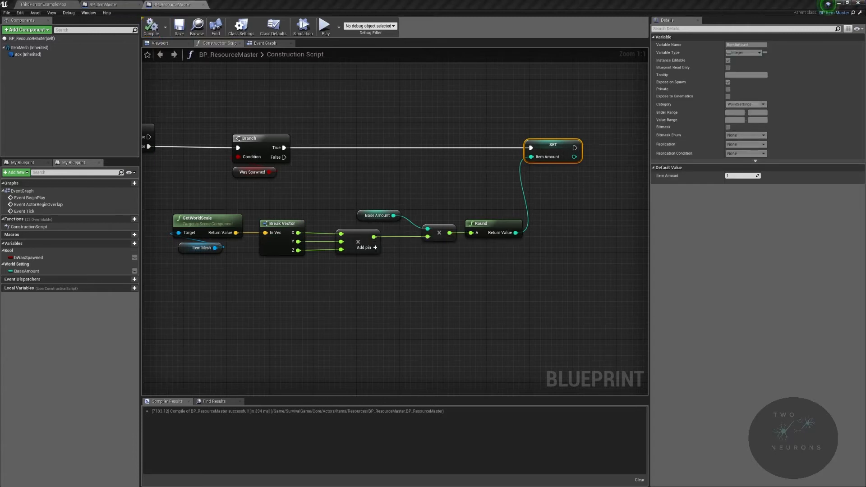
Step: Close BP_ResourceMaster and open the Event Graph of BP_FoodMaster from the Resources/Food folder
click(103, 4)
click(204, 4)
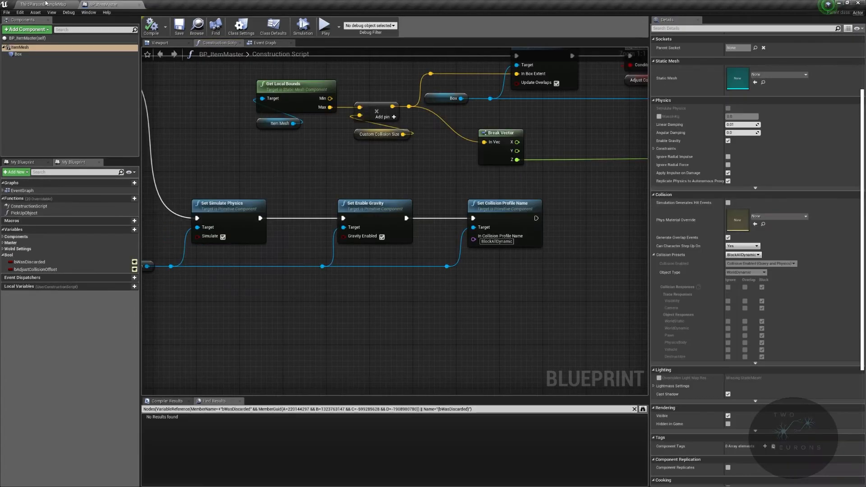
click(54, 5)
double_click(226, 369)
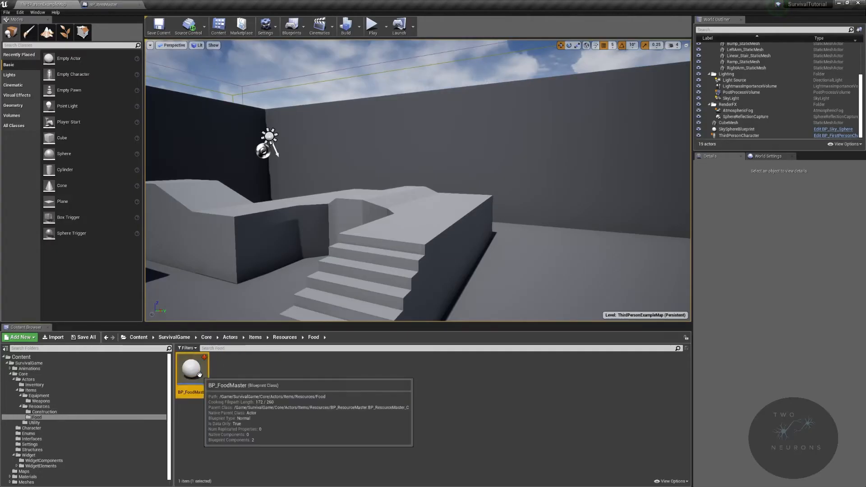
double_click(192, 369)
click(266, 43)
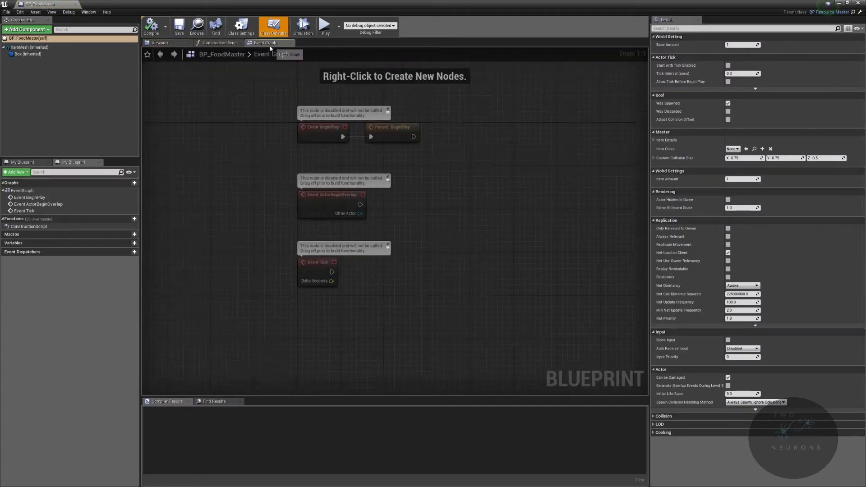
Step: Add the Event On Consumed node to the Event Graph and place it below Event Tick
right_click(380, 354)
text(on consumed)
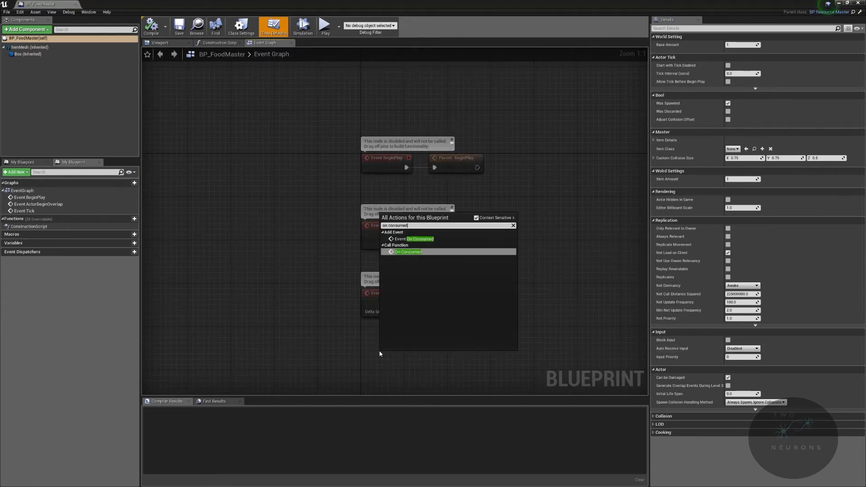
click(397, 239)
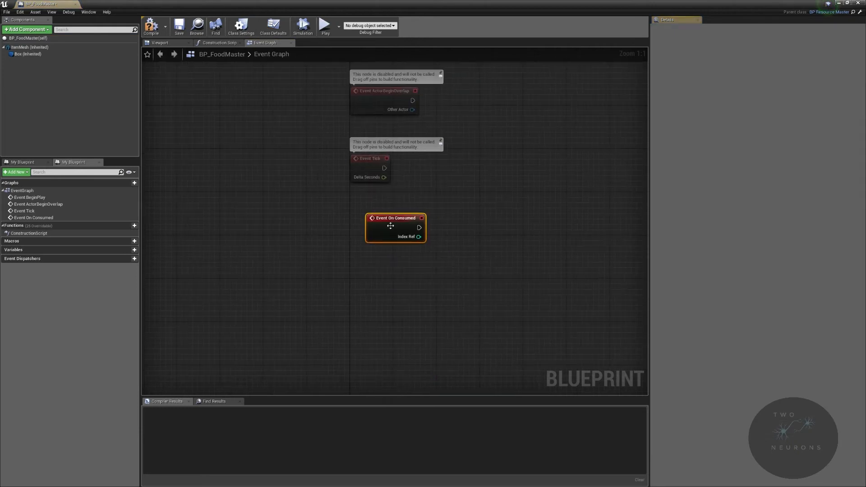
drag(383, 243, 366, 265)
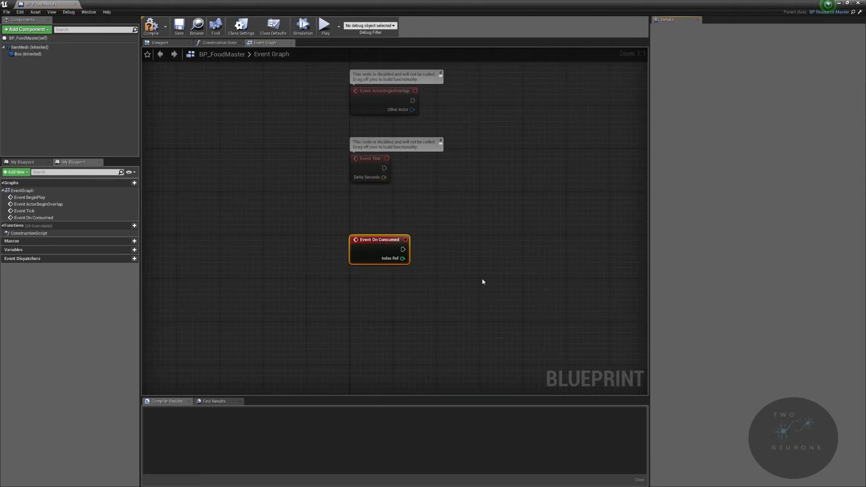
Step: Add a Get Player Character node and create an IGet Hunger call from its Return Value
right_click(459, 296)
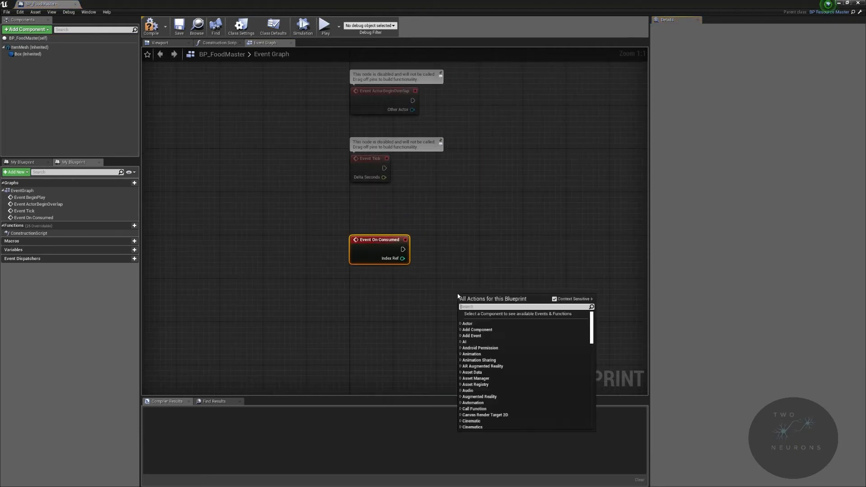
text(player chara)
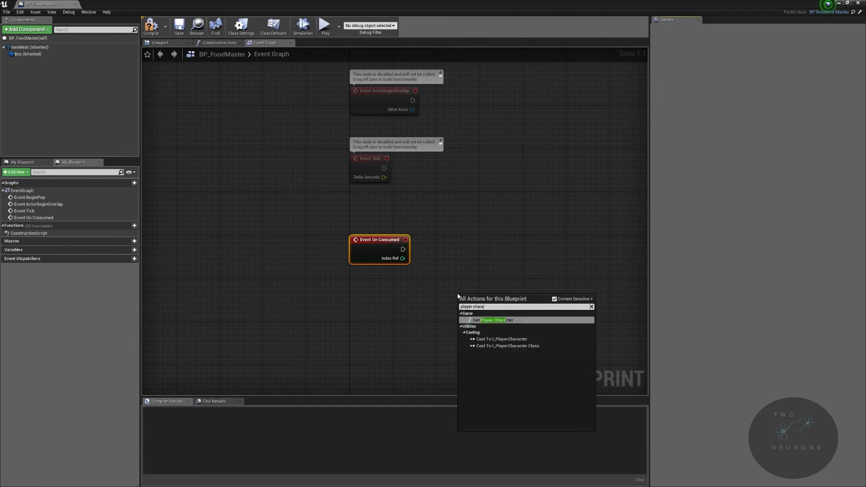
key(Return)
drag(535, 309, 523, 254)
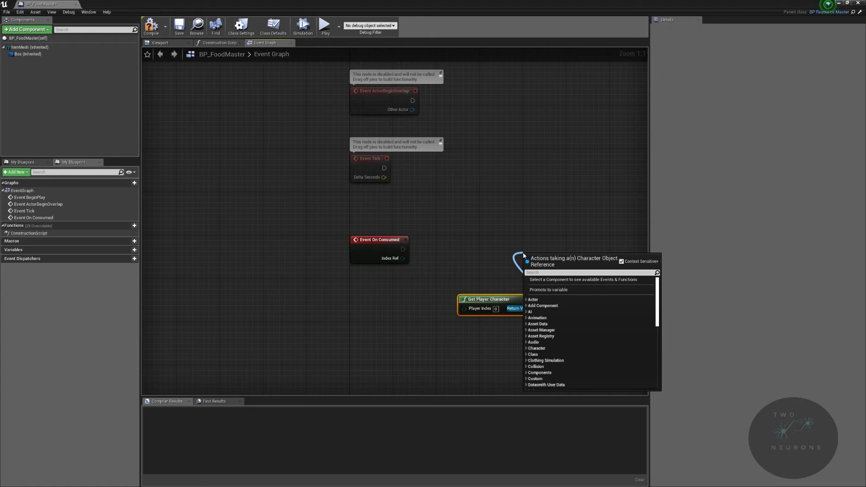
text(i get hun)
key(Return)
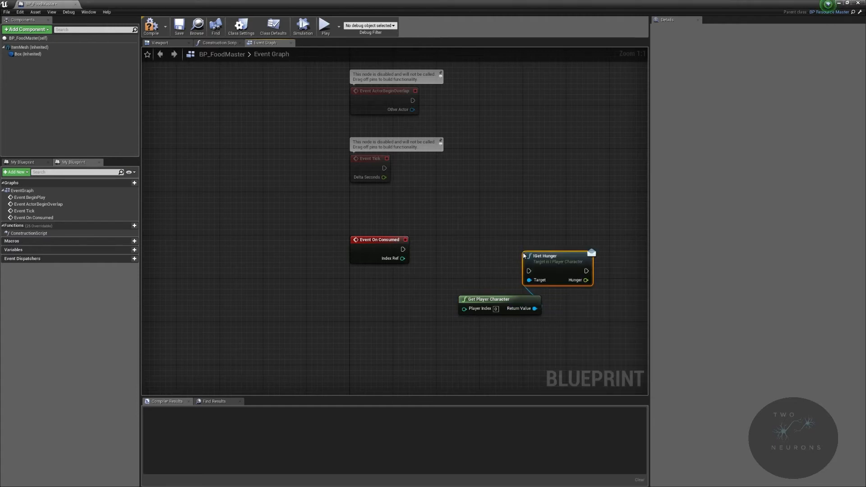
Step: Connect Event On Consumed to IGet Hunger and tuck the Get Player Character node beneath it
drag(531, 269, 493, 239)
click(487, 286)
drag(481, 299, 492, 277)
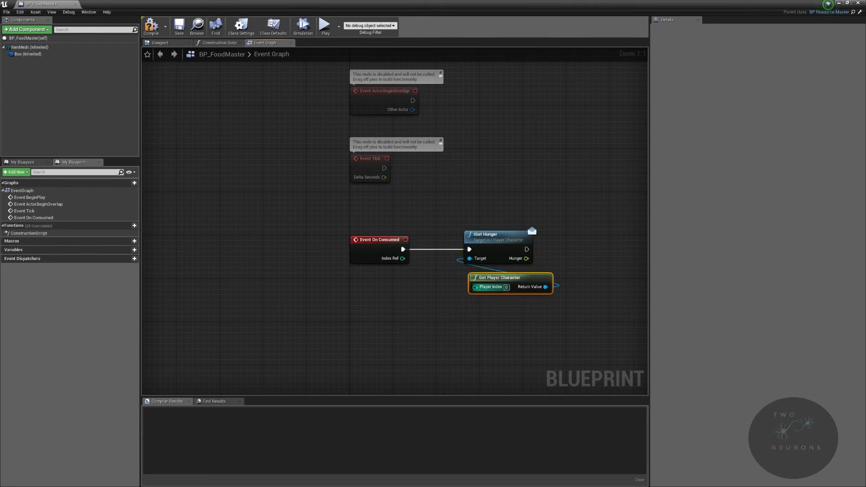
right_drag(500, 262, 348, 244)
Step: Compare the Hunger output with a float less-than node whose second value is 100
drag(375, 242, 465, 266)
text(<)
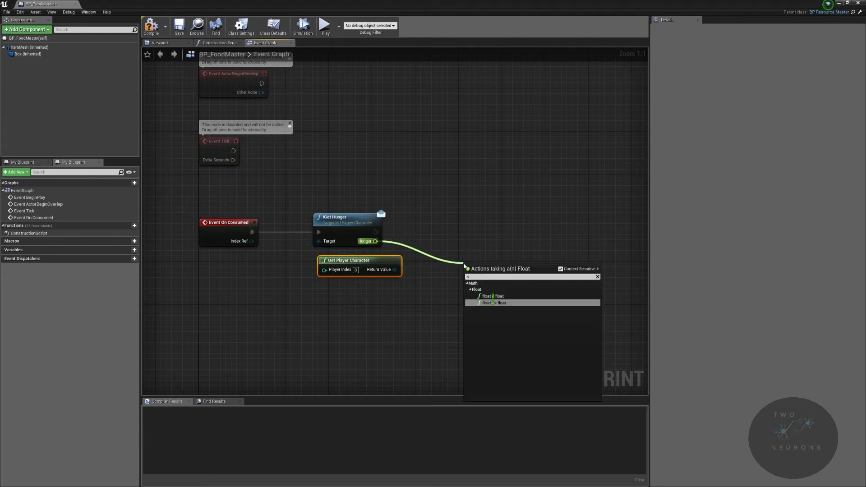
click(499, 297)
click(481, 276)
text(100)
key(Return)
drag(499, 272, 478, 272)
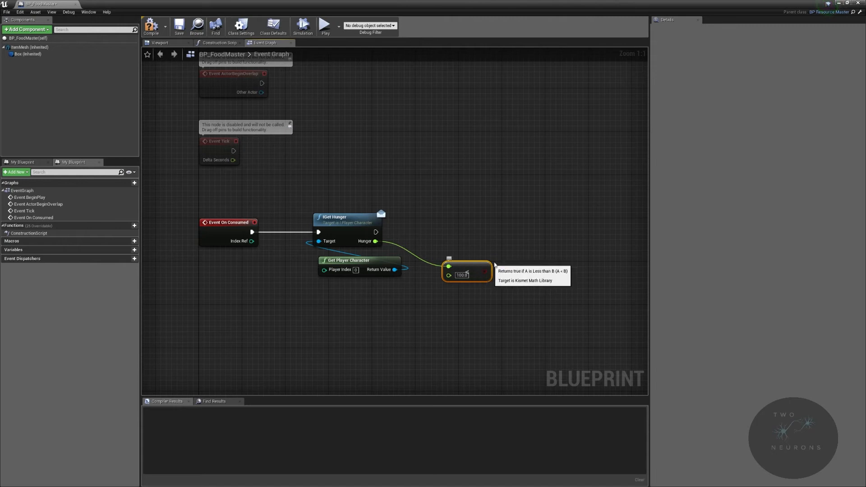
Step: Add a Branch after IGet Hunger and connect the less-than result to its Condition
drag(375, 232, 543, 222)
text(branch)
key(Return)
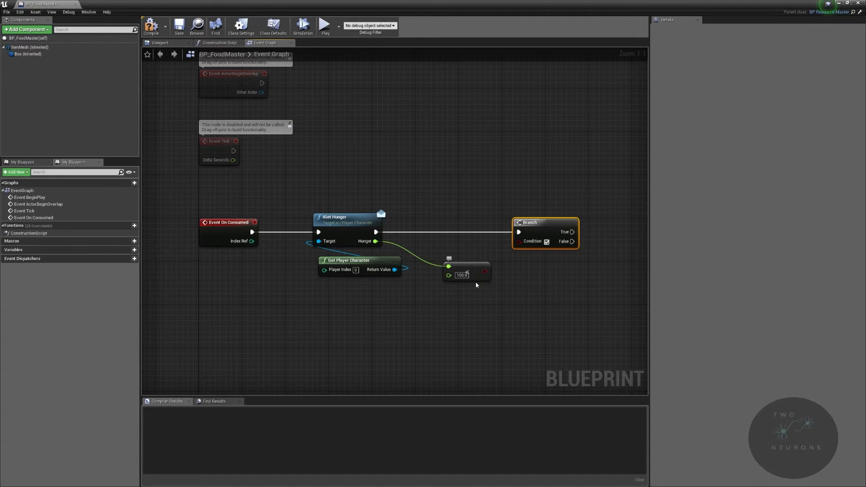
drag(484, 271, 520, 242)
mouse_move(475, 272)
mouse_down()
mouse_move(469, 250)
mouse_move(469, 267)
mouse_up()
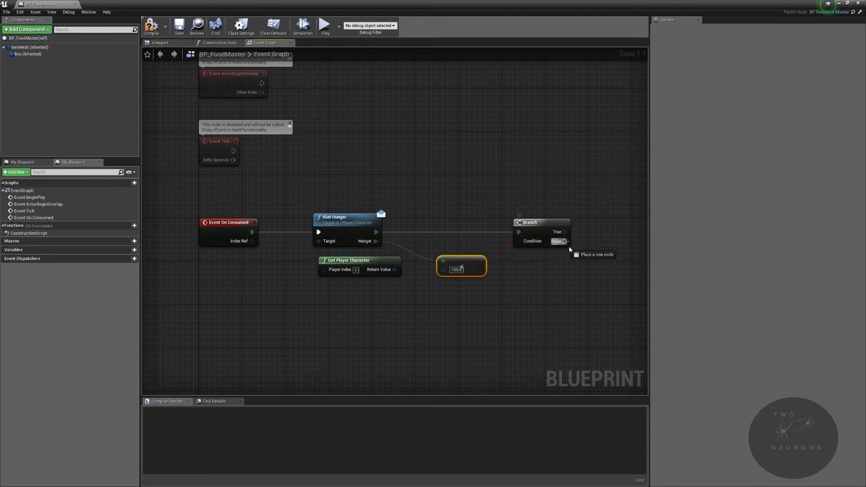
Step: Add a DestroyActor node to the Branch's False output and position it below and beyond the Branch
drag(564, 241, 596, 262)
text(destroy)
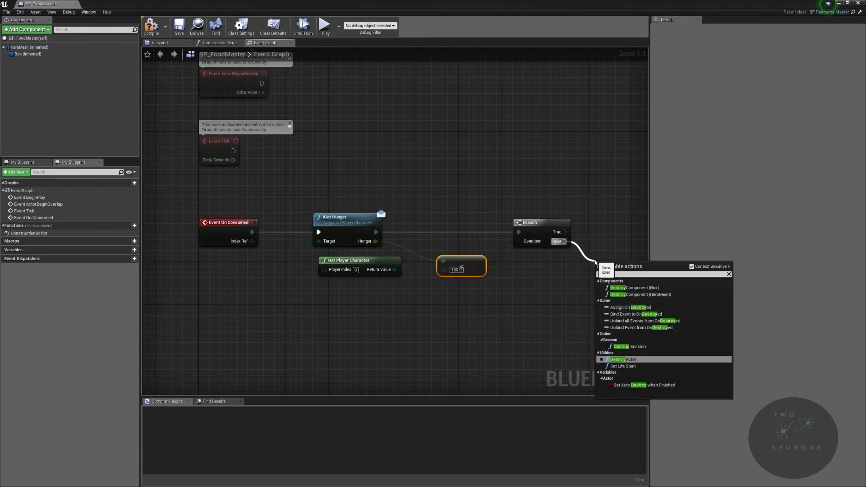
click(625, 359)
drag(618, 272, 631, 254)
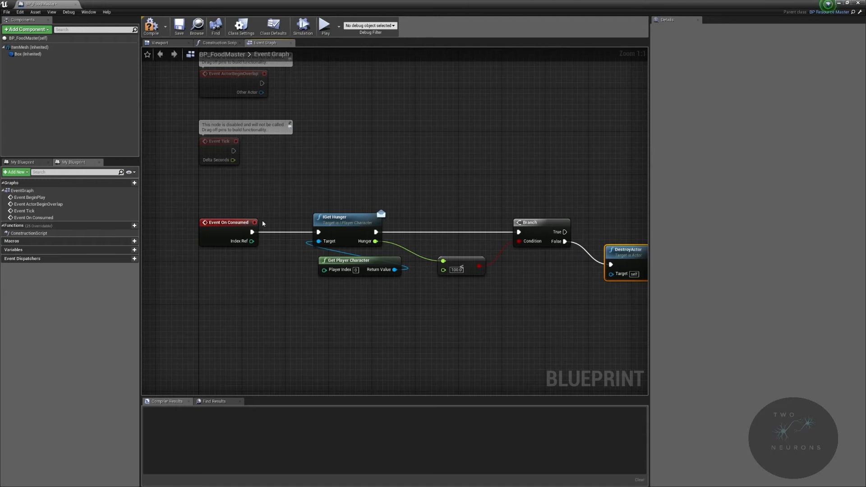
right_drag(385, 143, 396, 186)
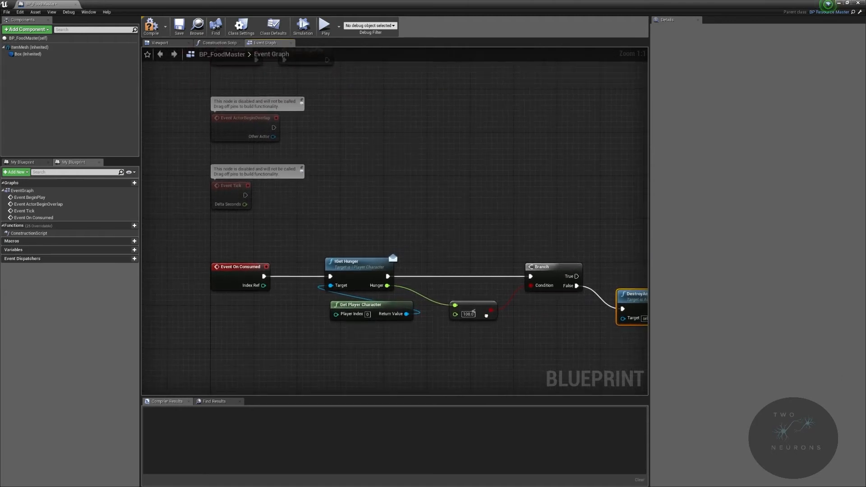
right_drag(634, 291, 483, 243)
drag(483, 243, 488, 271)
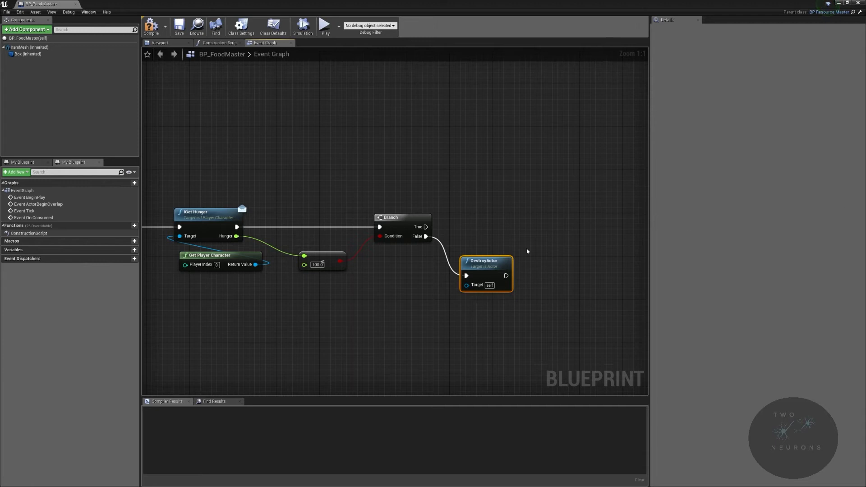
drag(499, 267, 499, 283)
drag(426, 227, 548, 222)
click(540, 199)
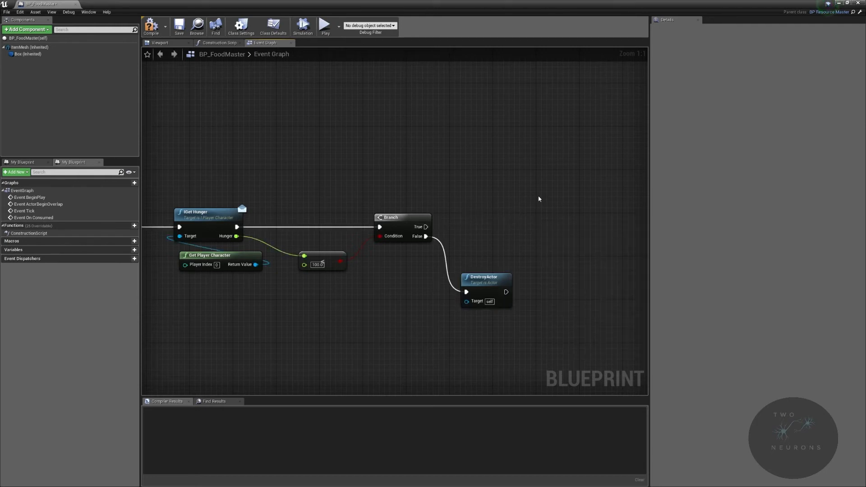
right_drag(539, 199, 486, 186)
drag(372, 213, 520, 207)
right_click(460, 231)
click(177, 241)
key(ctrl+c)
key(ctrl+v)
drag(535, 251, 522, 217)
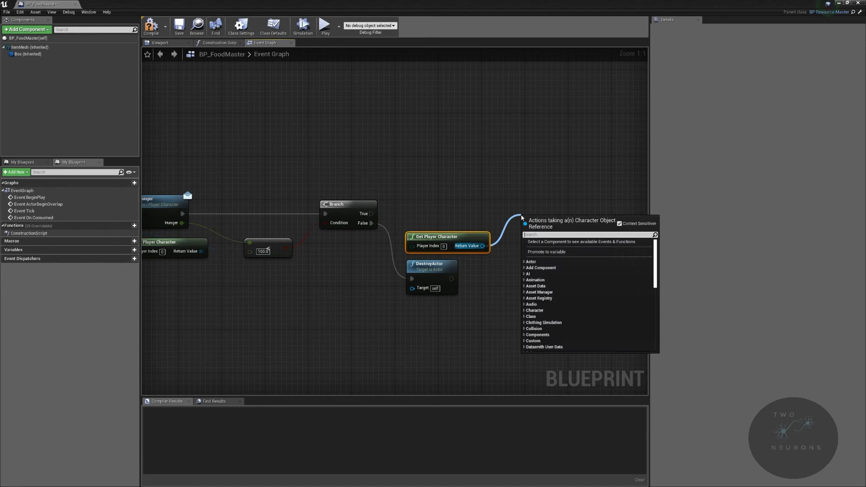
text(set)
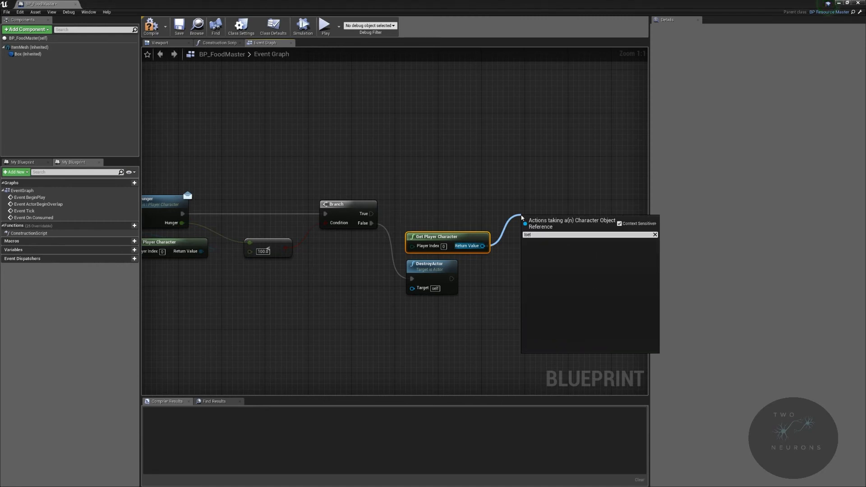
key(BackSpace)
key(BackSpace)
key(BackSpace)
key(Escape)
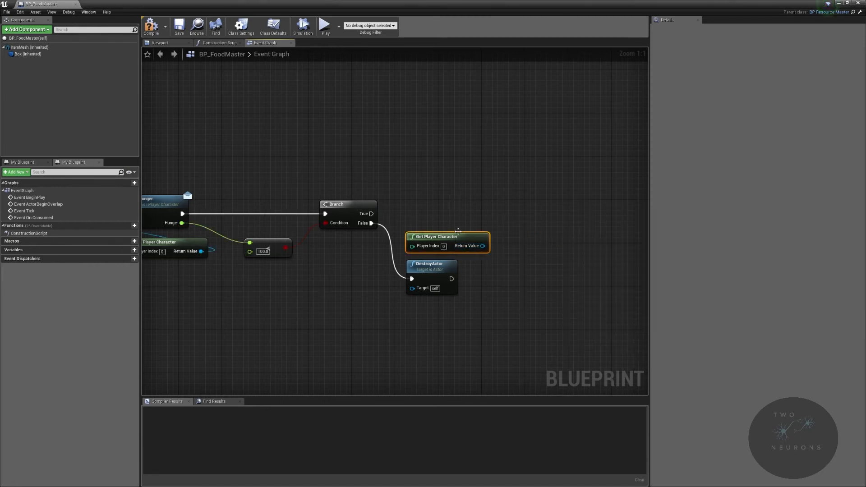
key(Delete)
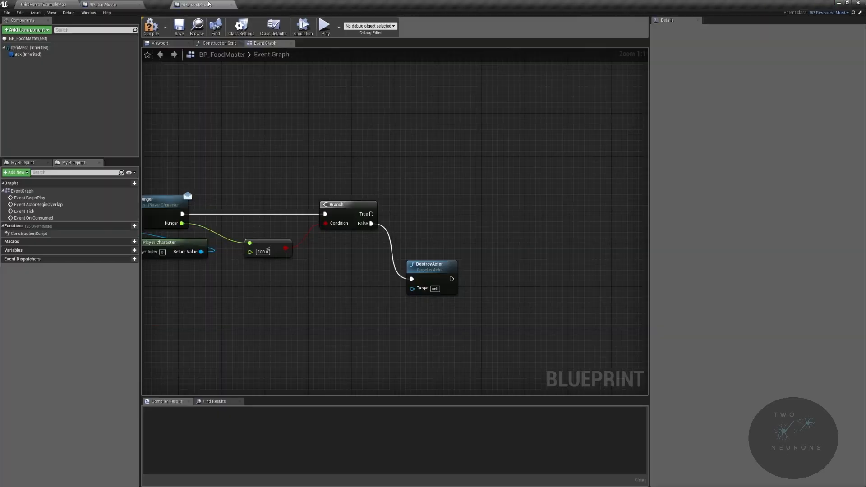
Step: Compile and save BP_FoodMaster, and open the I_PlayerCharacter interface from the Core/Interfaces folder
click(156, 31)
click(179, 30)
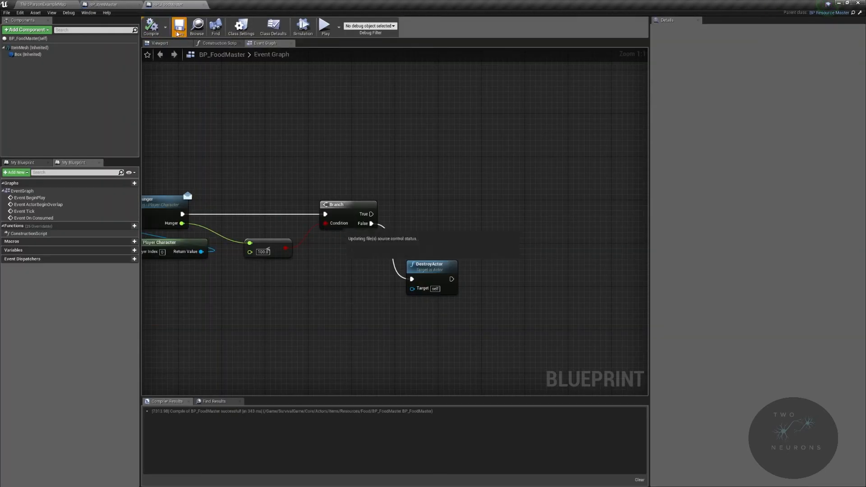
click(60, 6)
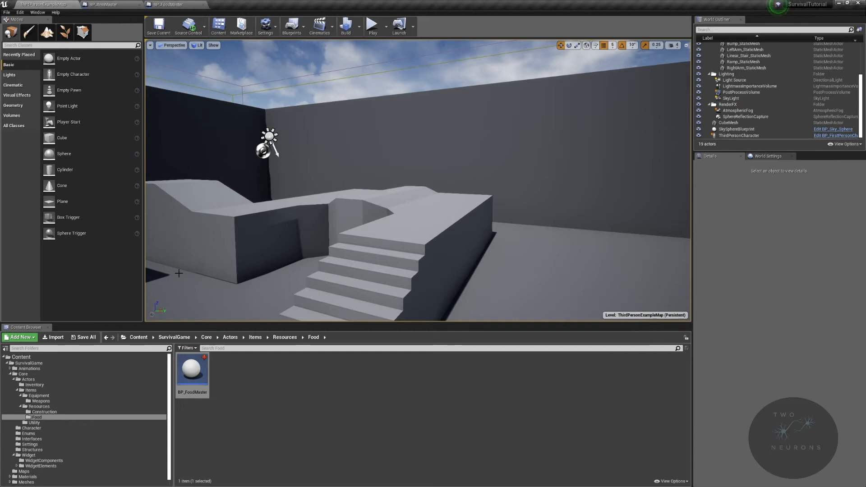
click(206, 337)
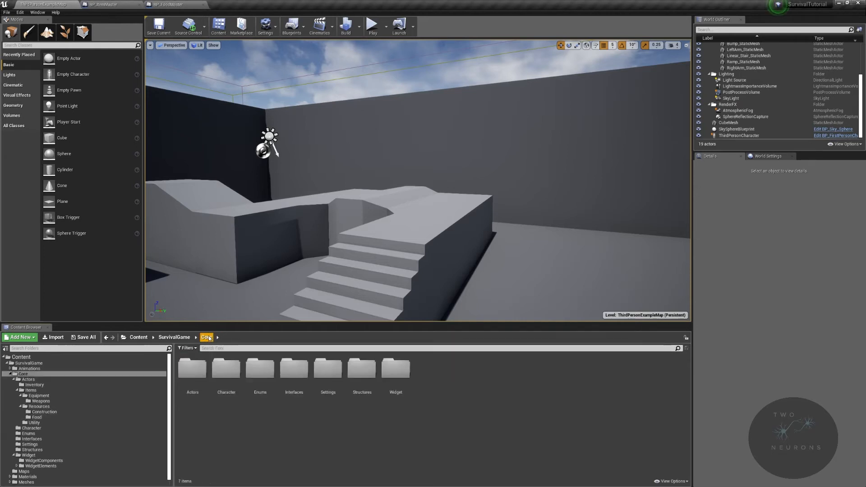
double_click(294, 370)
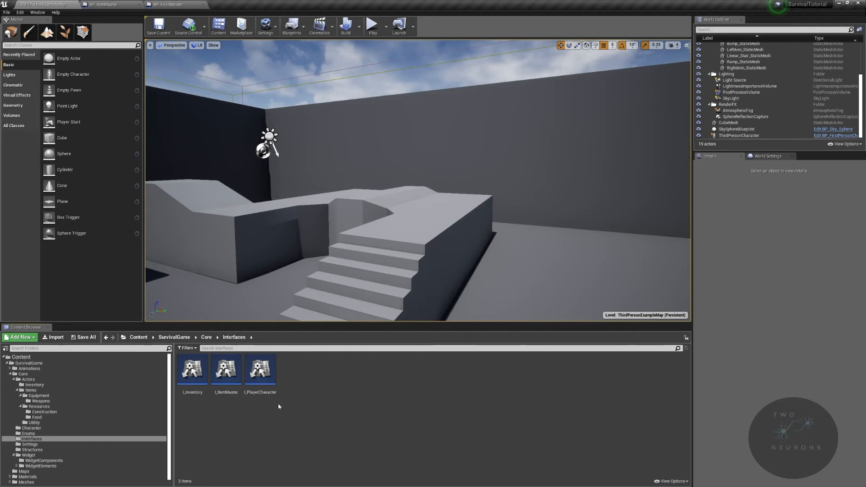
double_click(264, 372)
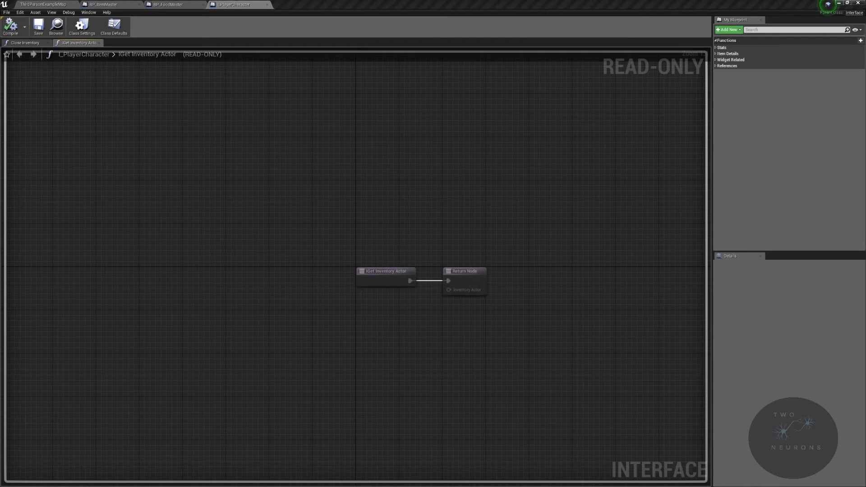
Step: Add a function named ISetHunger to the interface and assign it to the Stats category
click(721, 47)
click(728, 29)
click(733, 43)
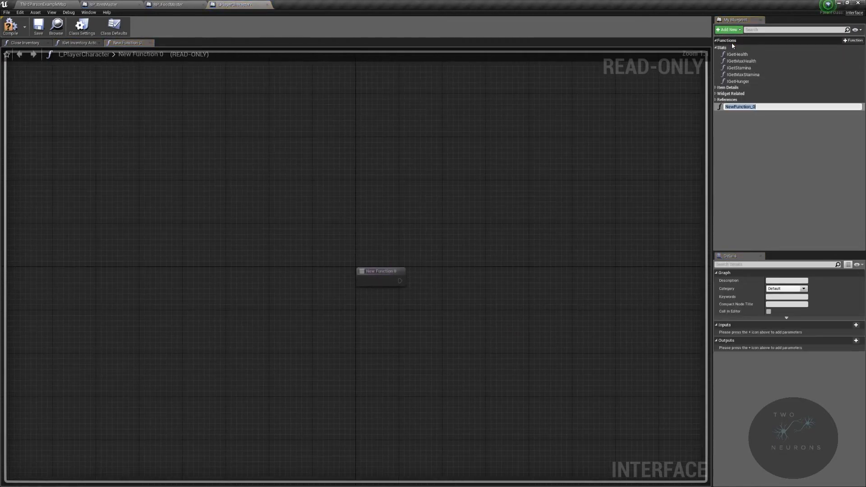
text(ISetHunger)
key(Return)
click(802, 288)
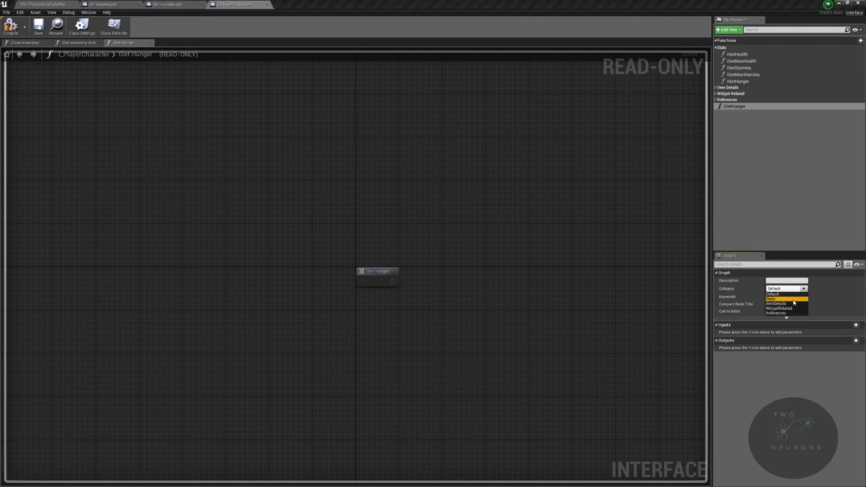
click(780, 300)
Step: Add an Integer input named DeltaHunger to the ISetHunger function
click(856, 325)
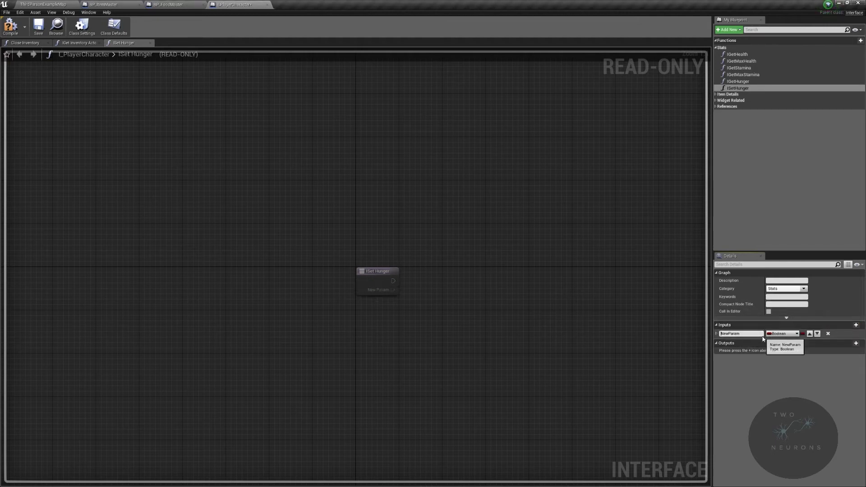
click(760, 334)
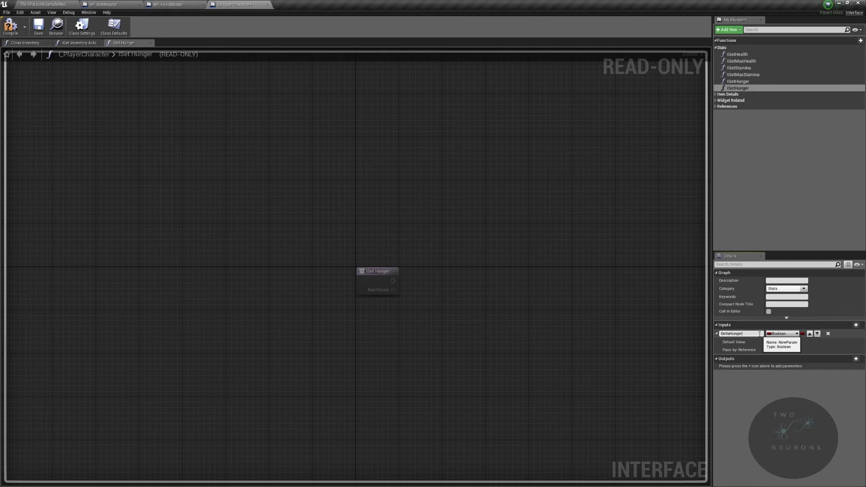
text(DeltaHunger)
key(Return)
click(781, 334)
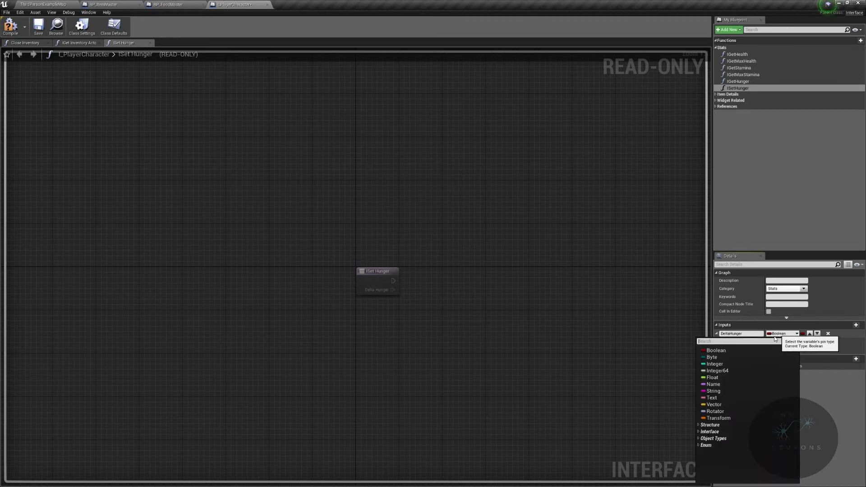
click(740, 368)
Step: Compile and save the I_PlayerCharacter interface, and close it to return to BP_FoodMaster
click(10, 25)
click(39, 24)
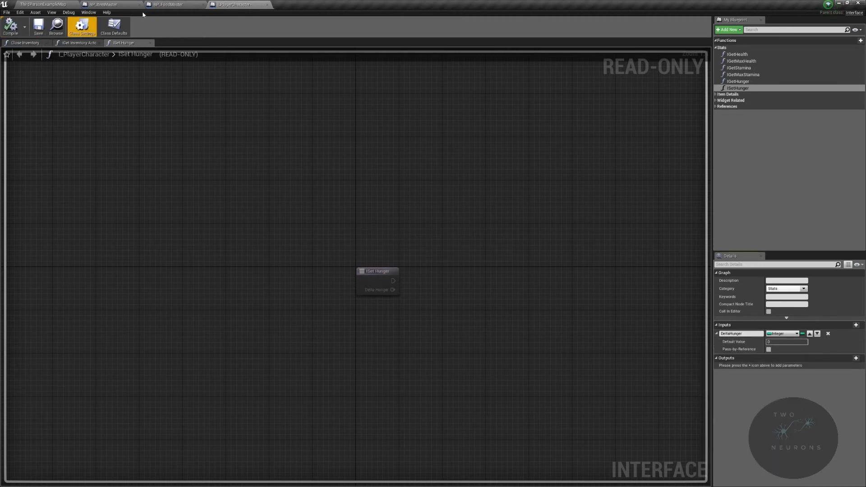
click(268, 4)
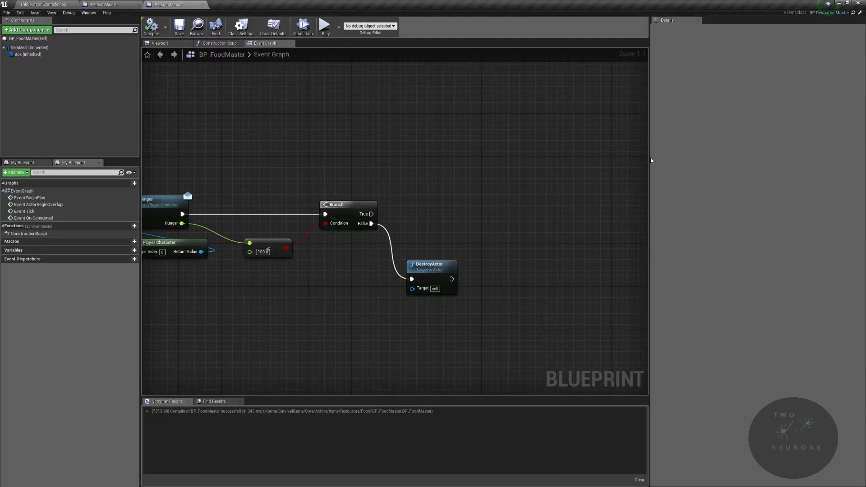
Step: Add a Get Player Character node near the Branch node and call ISet Hunger on its return value
right_click(415, 233)
text(get playcharac)
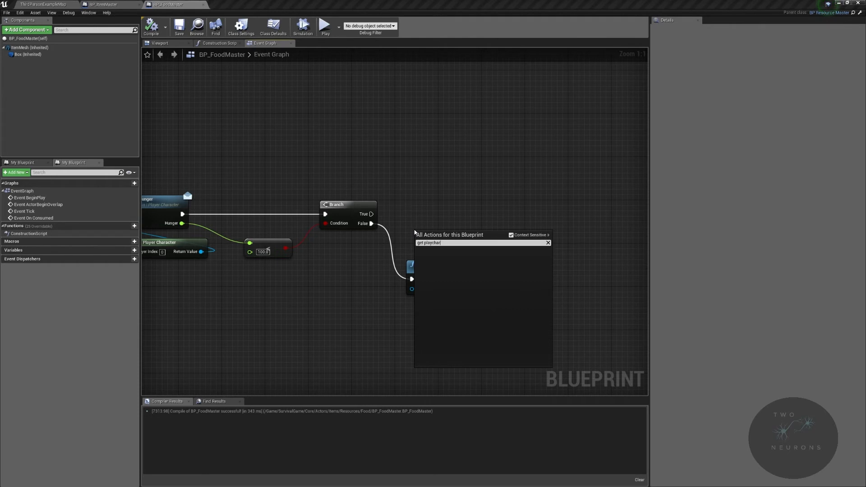
key(BackSpace)
key(BackSpace)
text(er ch)
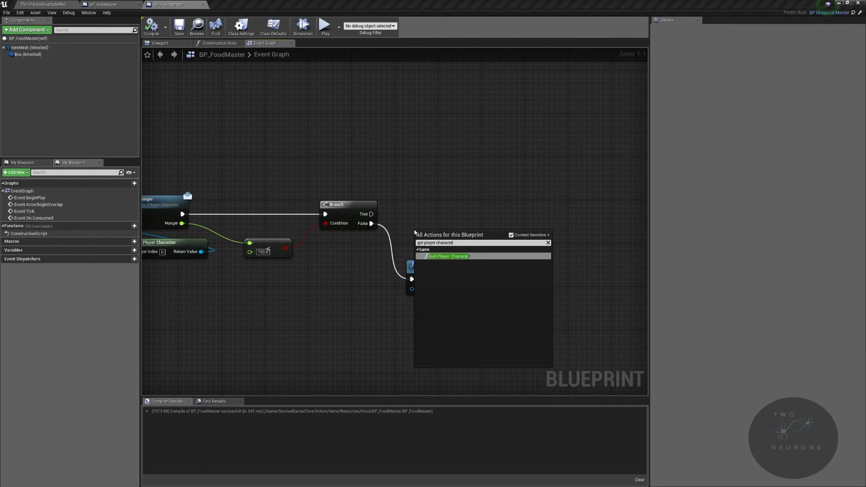
key(Return)
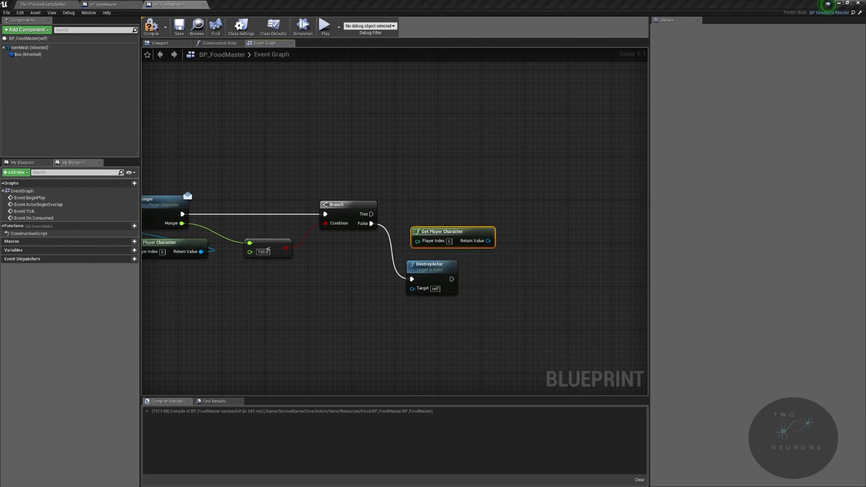
drag(488, 241, 493, 201)
text(set hunger)
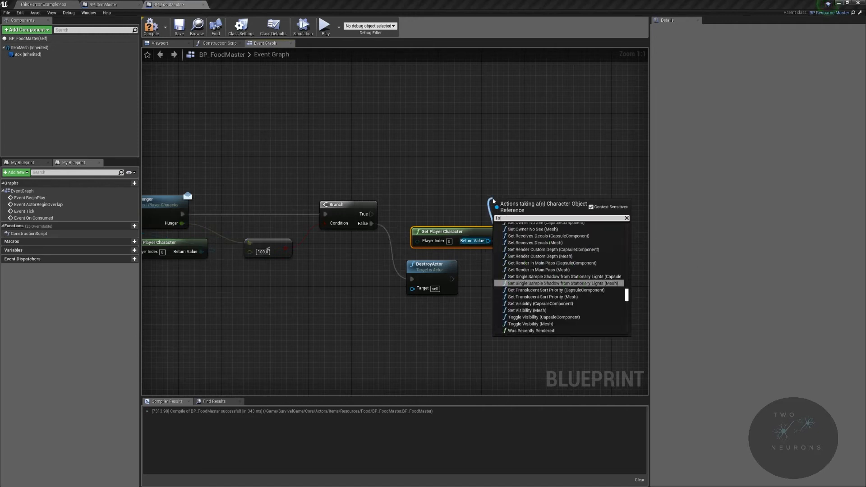
key(Return)
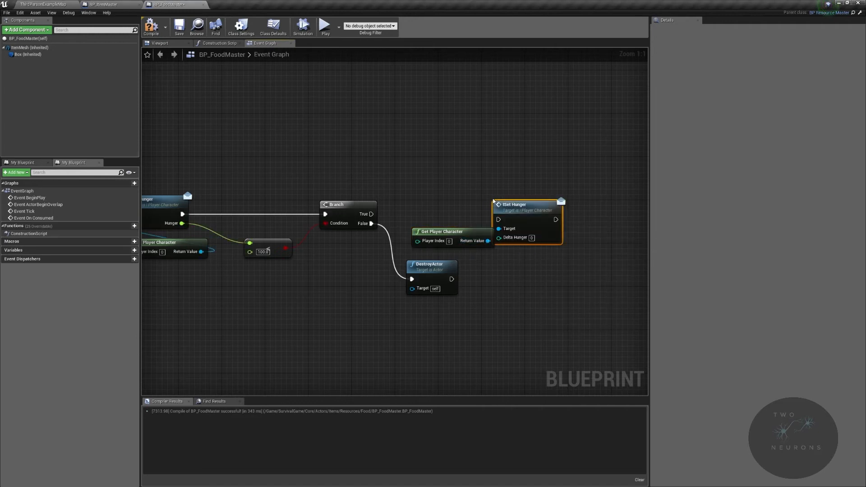
Step: Connect the Branch's True output to ISet Hunger, and arrange DestroyActor and the new nodes neatly beside the Branch
drag(371, 214, 462, 199)
drag(419, 273, 424, 322)
drag(416, 160, 494, 261)
drag(470, 199, 480, 209)
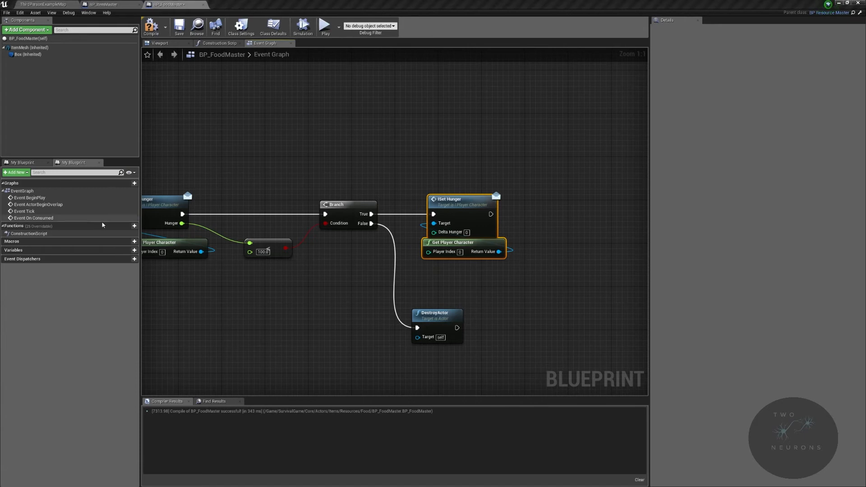
Step: Create a Float variable named IncreaseAmount in BP_FoodMaster
click(134, 250)
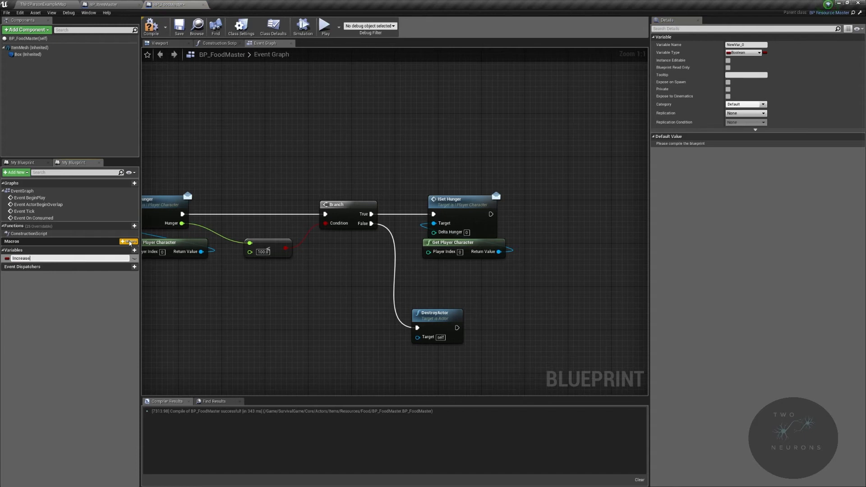
key(Return)
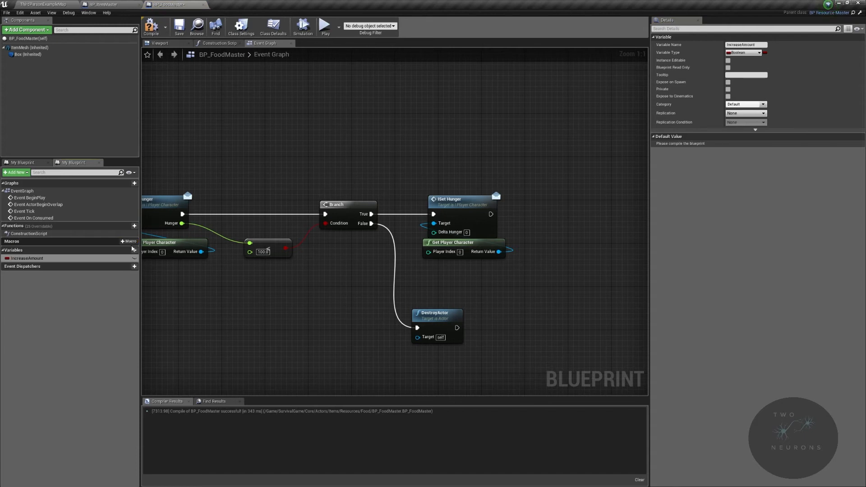
click(754, 54)
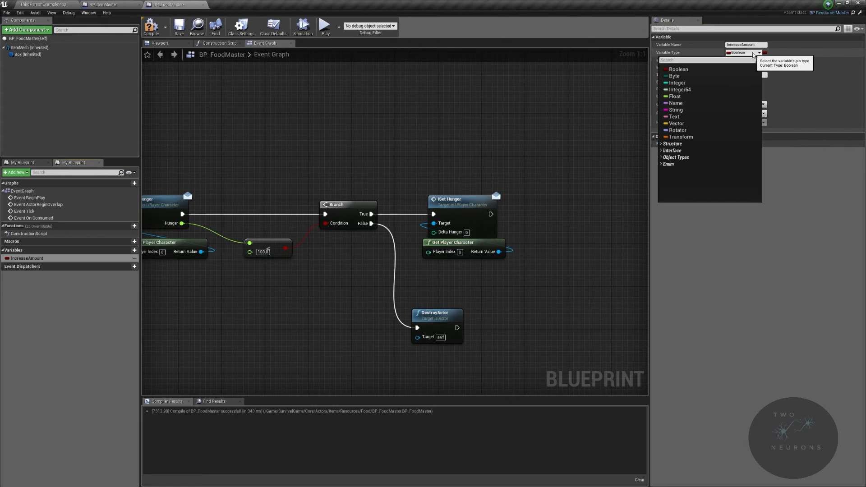
click(710, 97)
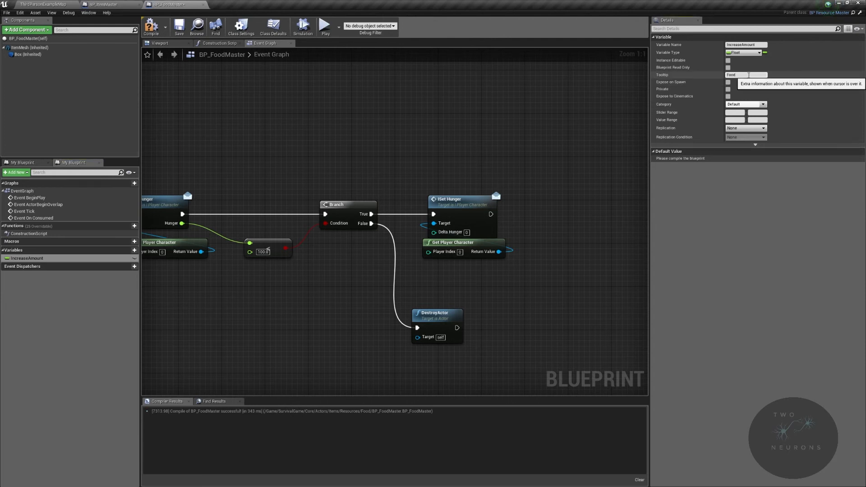
Step: Set the IncreaseAmount variable's tooltip to Food "Value" and its category to Master
click(749, 76)
text(Food "Value)
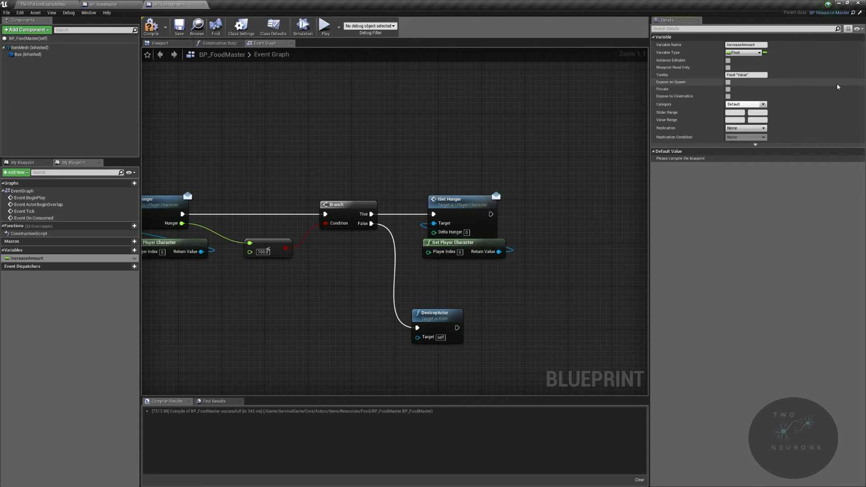
click(745, 105)
text(Mast)
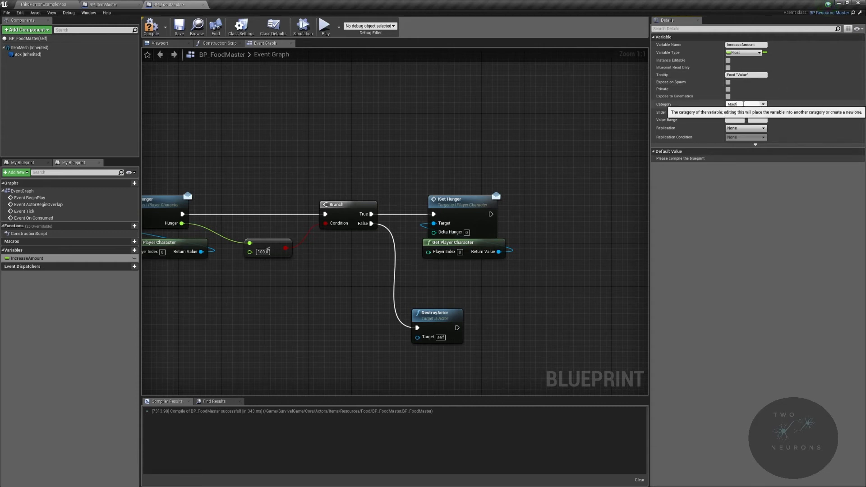
text(er)
key(Return)
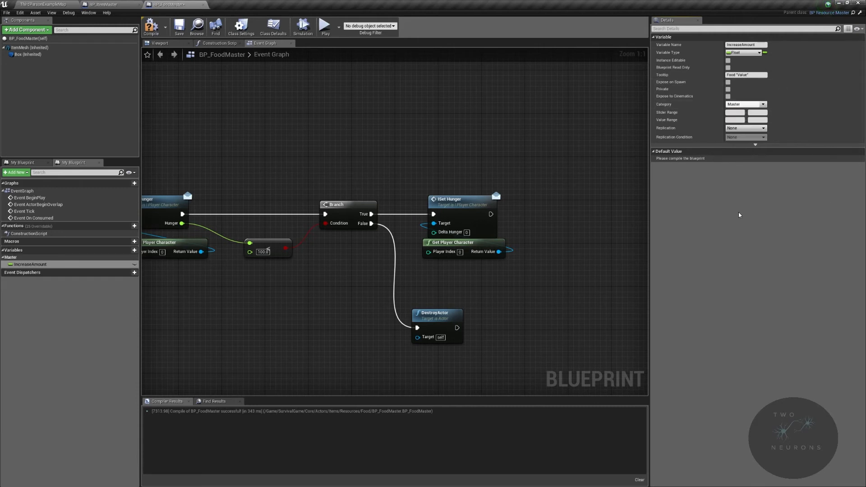
Step: Compile and save BP_FoodMaster
right_drag(526, 261, 356, 240)
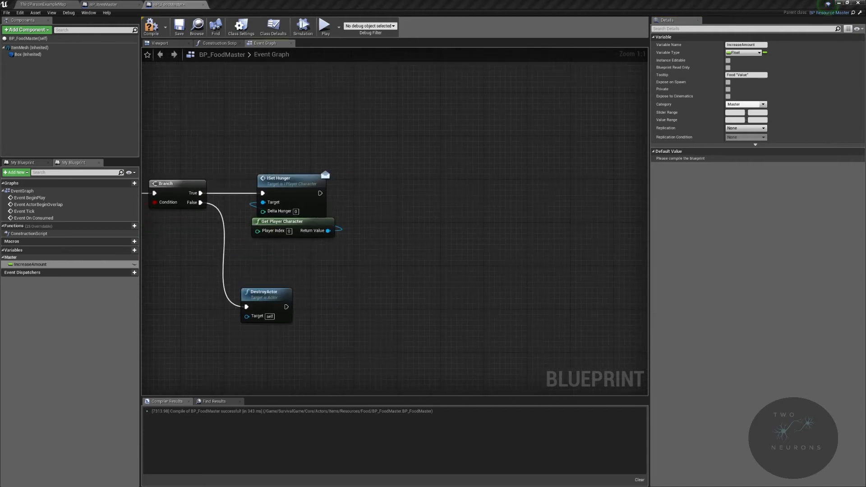
drag(447, 180, 532, 224)
right_drag(417, 187, 609, 207)
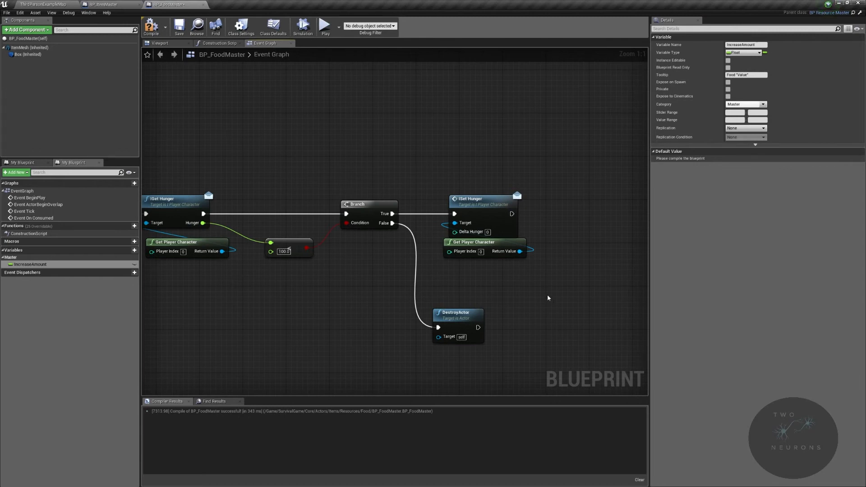
click(151, 26)
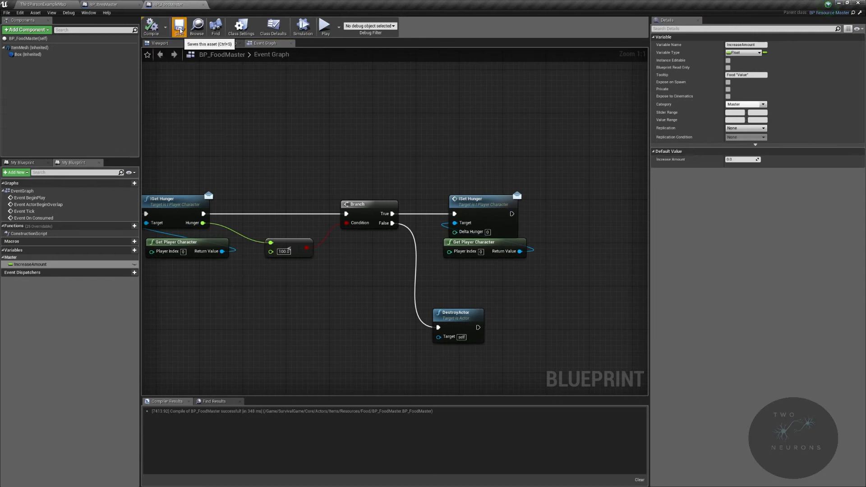
Step: Return to the level editor and browse to the Food folder under Core/Actors/Items/Resources
click(103, 4)
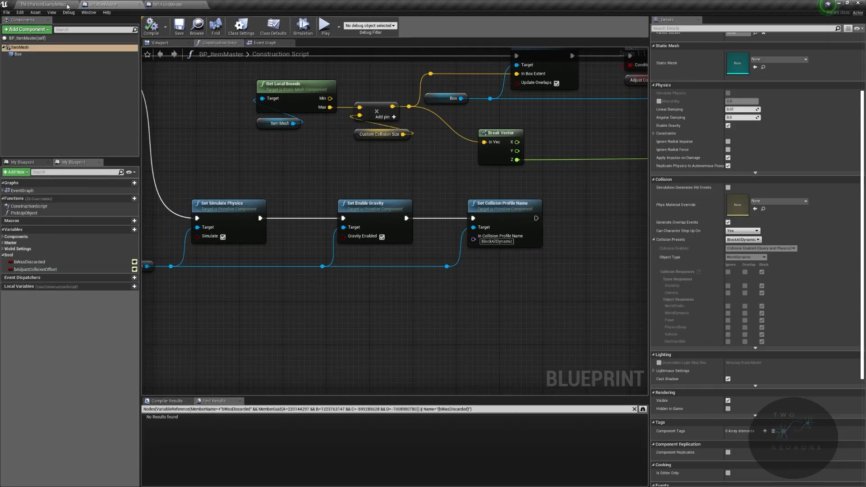
click(43, 4)
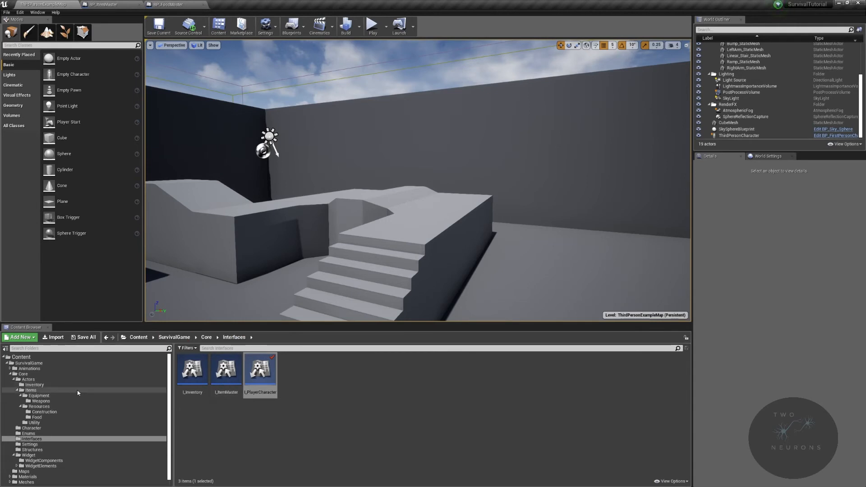
click(106, 390)
double_click(226, 369)
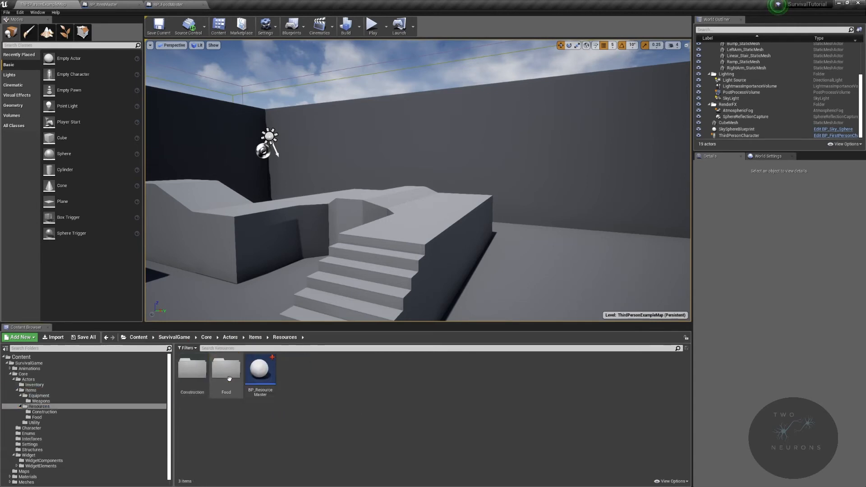
double_click(192, 369)
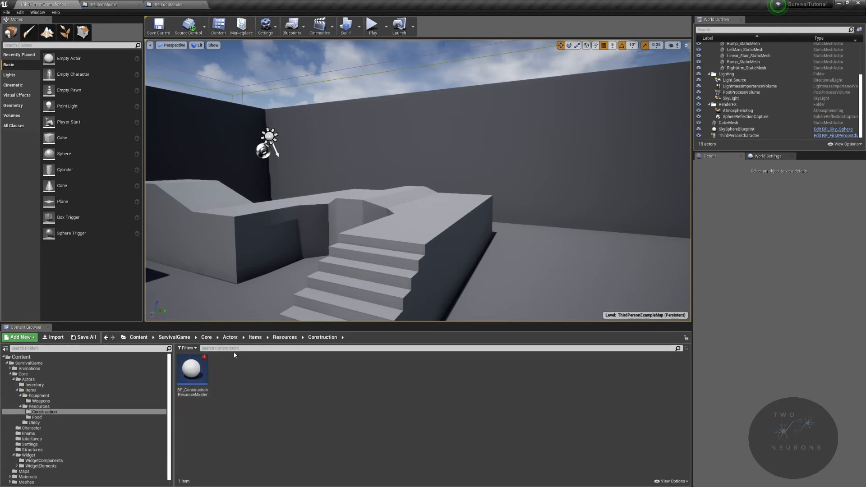
click(260, 338)
right_drag(325, 216, 374, 270)
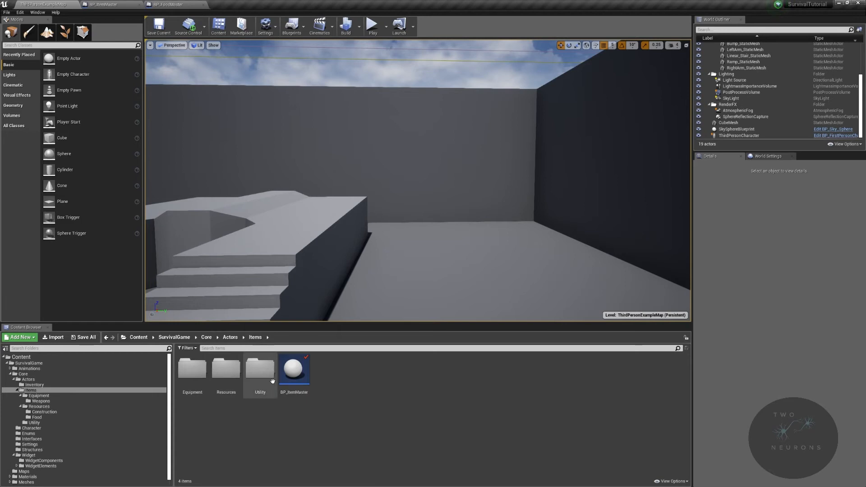
double_click(235, 381)
double_click(235, 380)
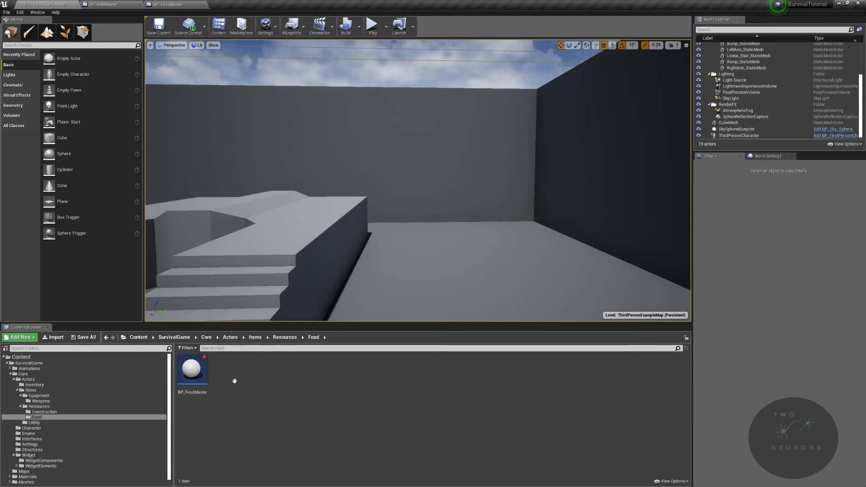
Step: Create a child blueprint class of BP_FoodMaster named BP_HerbMaster, and close its editor to return to BP_FoodMaster
right_click(202, 375)
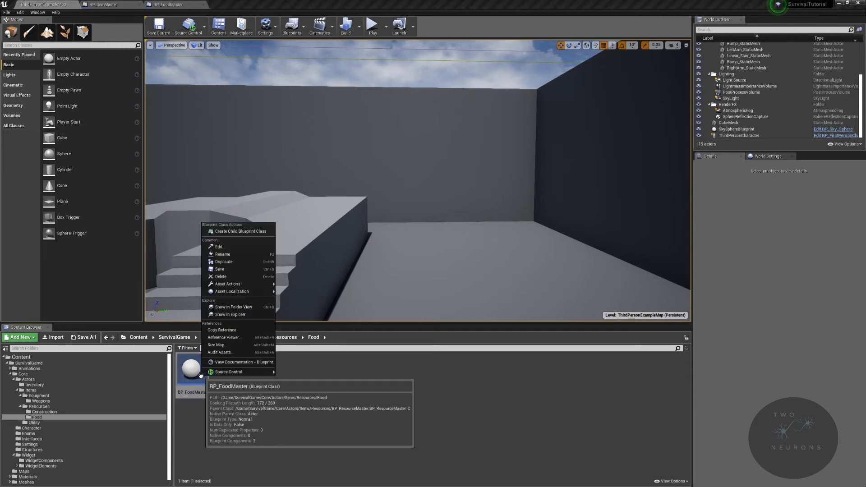
click(261, 232)
text(BP_)
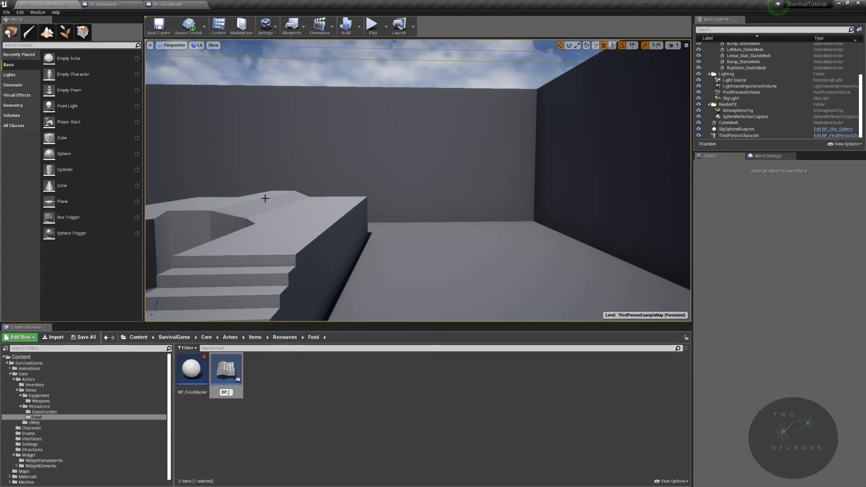
text(HerbMaster)
key(Return)
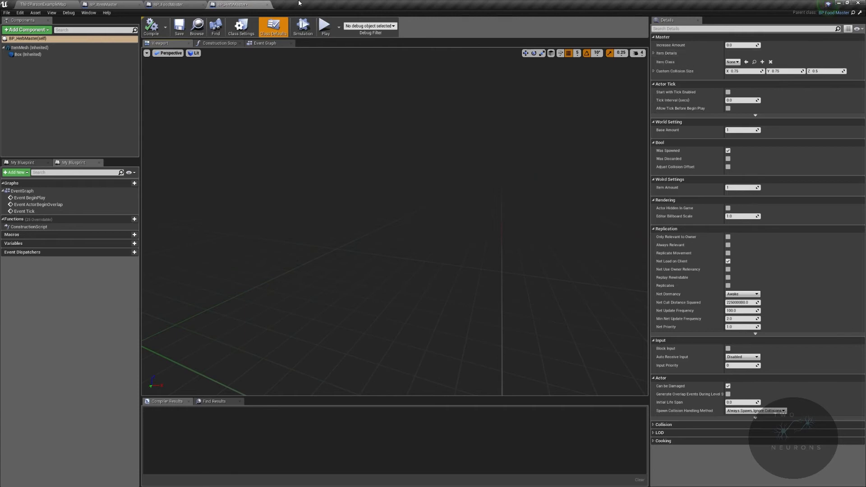
click(267, 4)
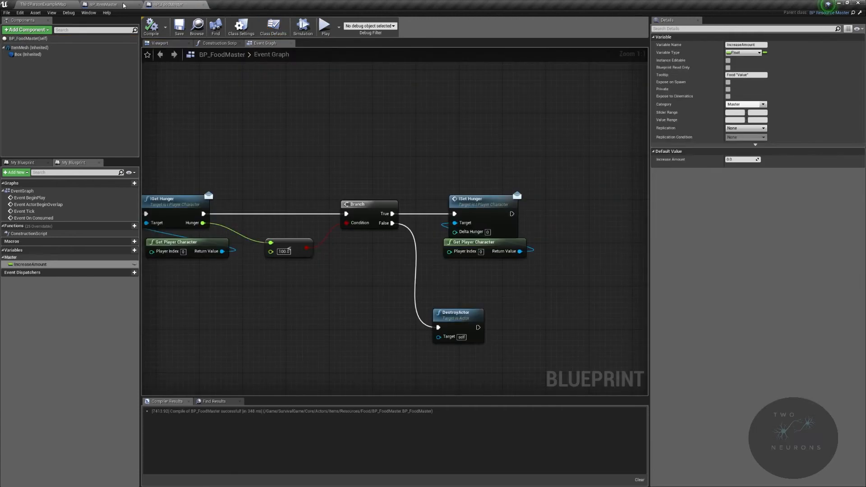
Step: Set BP_FoodMaster's default Item Class to BP_FoodMaster and compile the blueprint
click(27, 39)
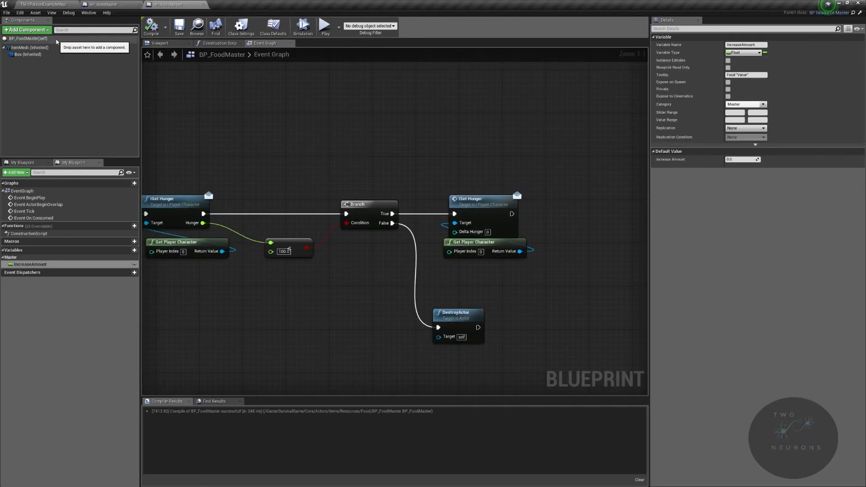
click(739, 64)
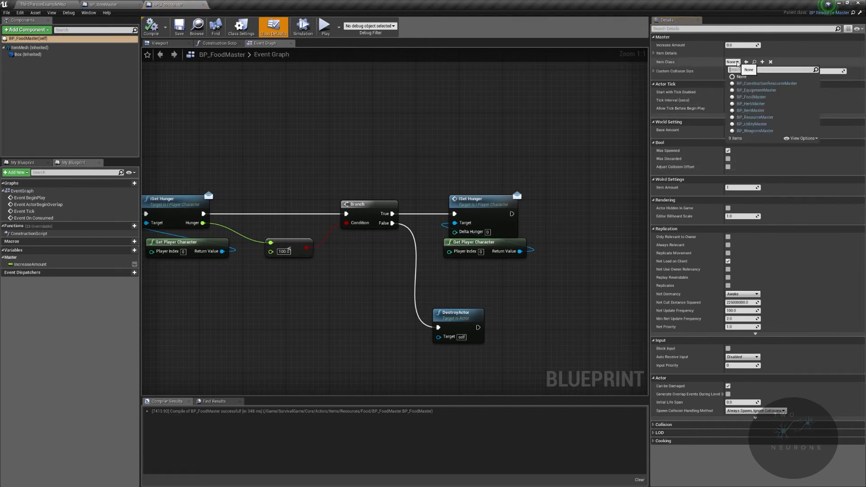
click(763, 93)
click(151, 26)
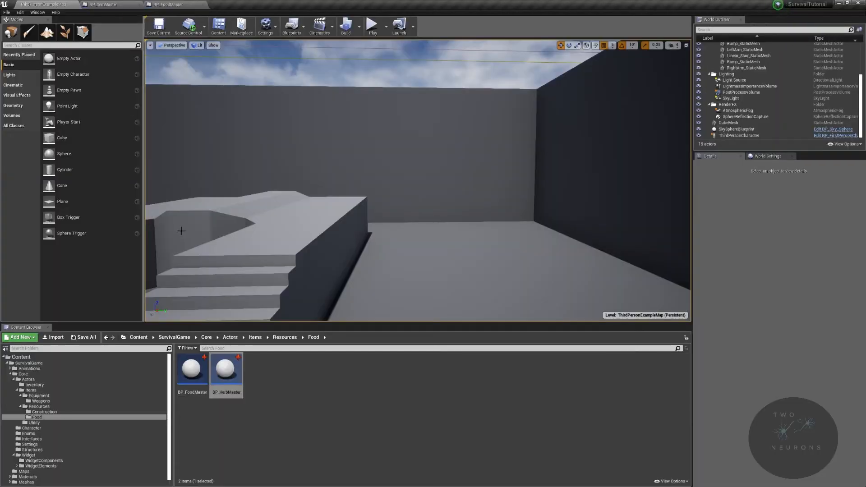
Step: Open BP_HerbMaster from the Food folder and set its Item Class to BP_HerbMaster
double_click(225, 378)
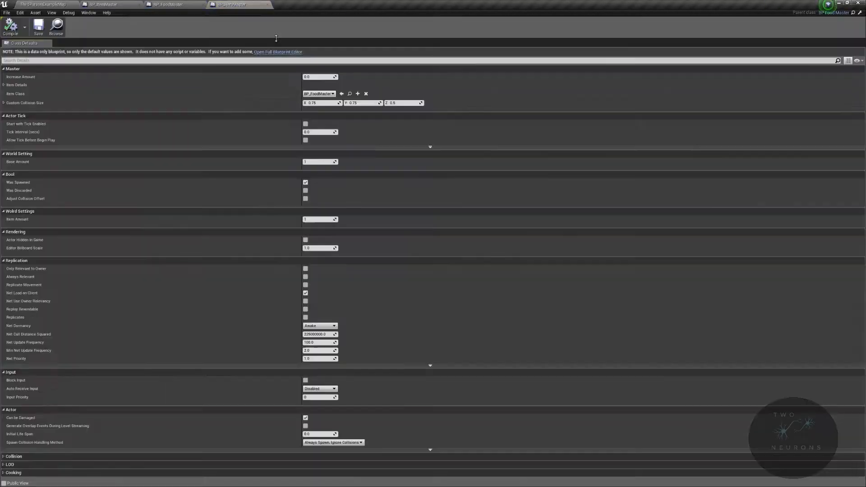
click(320, 93)
click(333, 127)
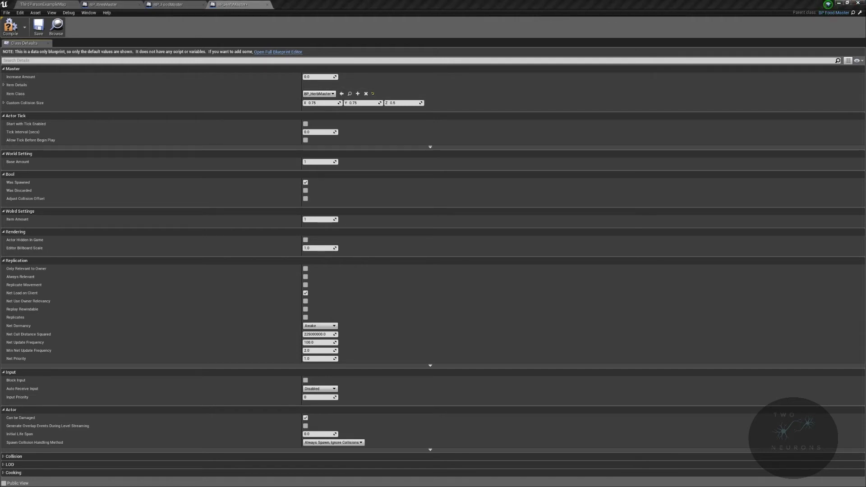
Step: Enable harvestable, consumable and stackable in BP_HerbMaster's item details, set ConsumedText to "Eat", and compile and close the blueprint
click(6, 85)
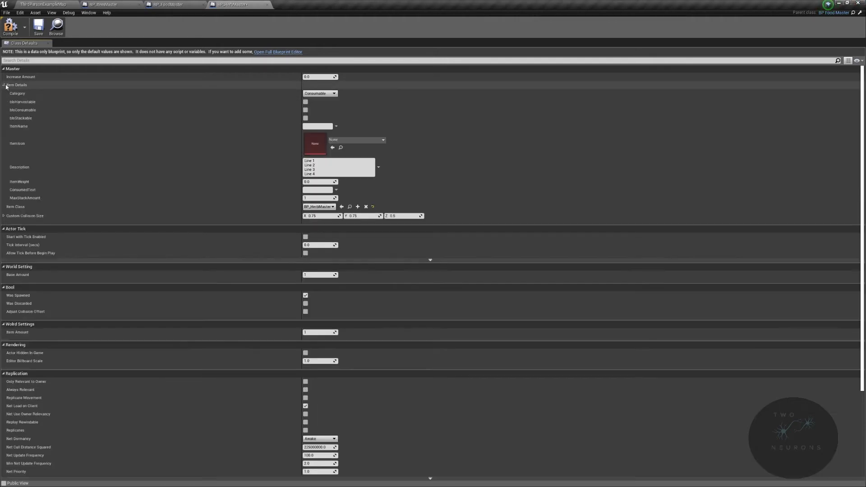
click(307, 103)
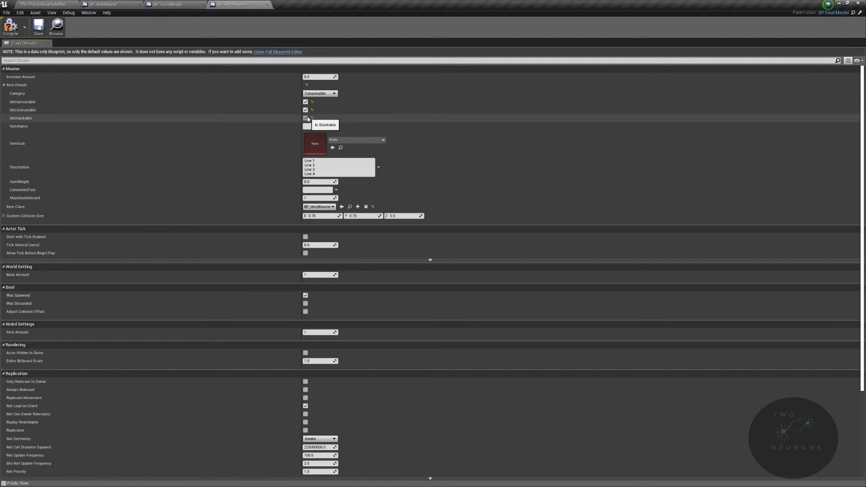
click(318, 190)
text(Eat)
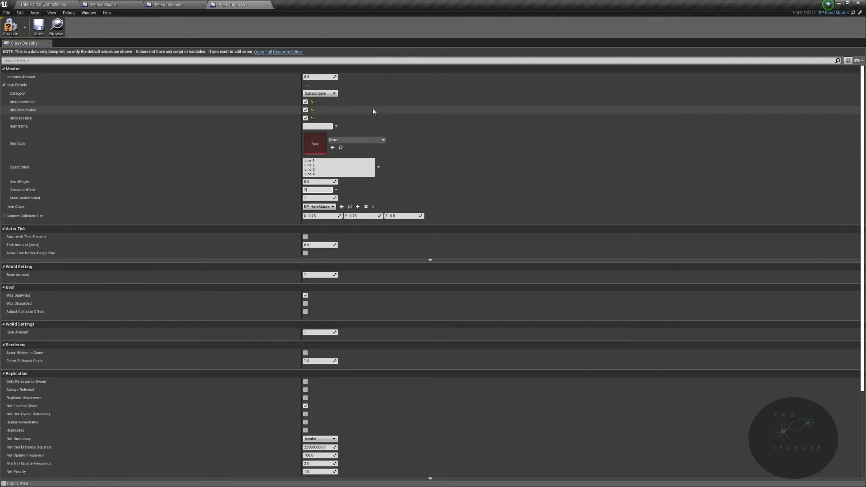
click(15, 34)
click(268, 5)
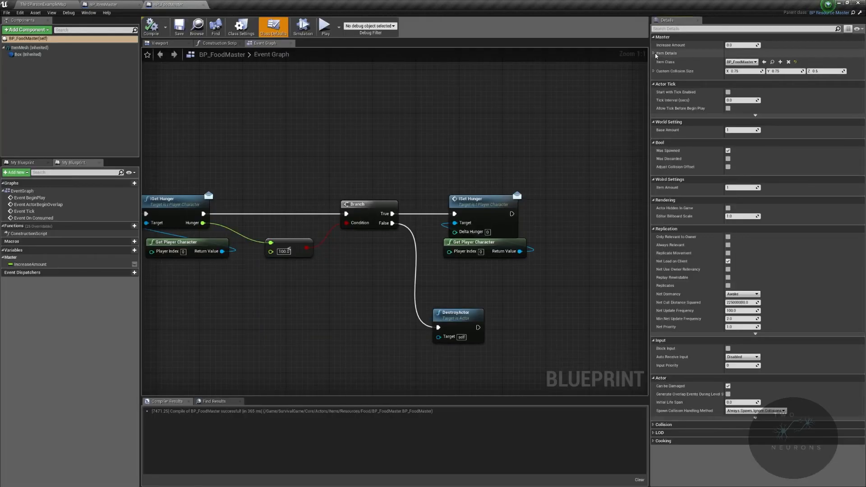
Step: Set BP_FoodMaster's ConsumedText to "Eat" and enable consumable in its item details, and compile, save and close the blueprint
click(655, 53)
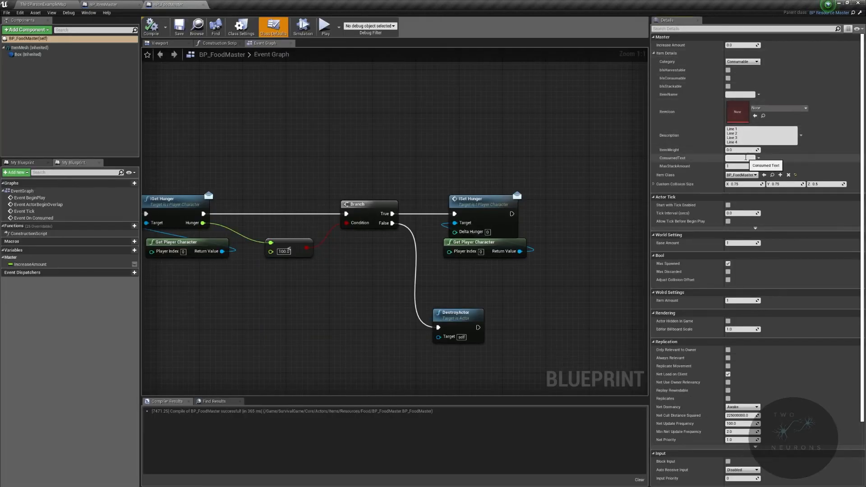
text(Eat)
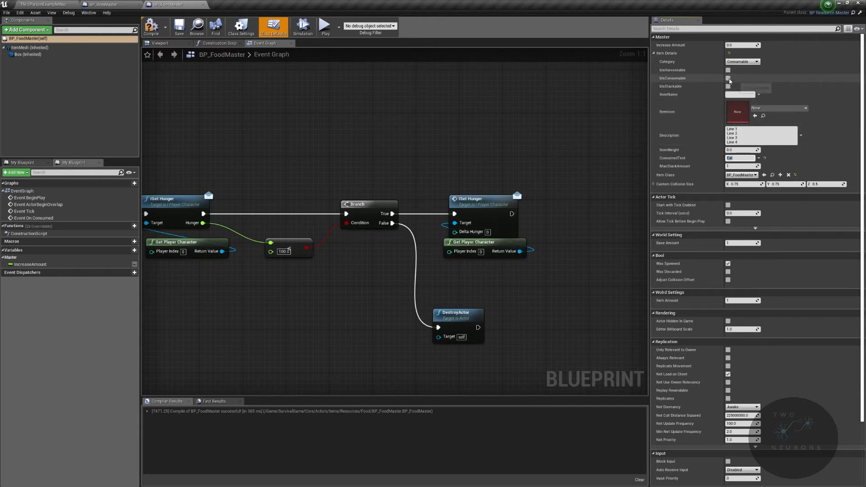
click(728, 78)
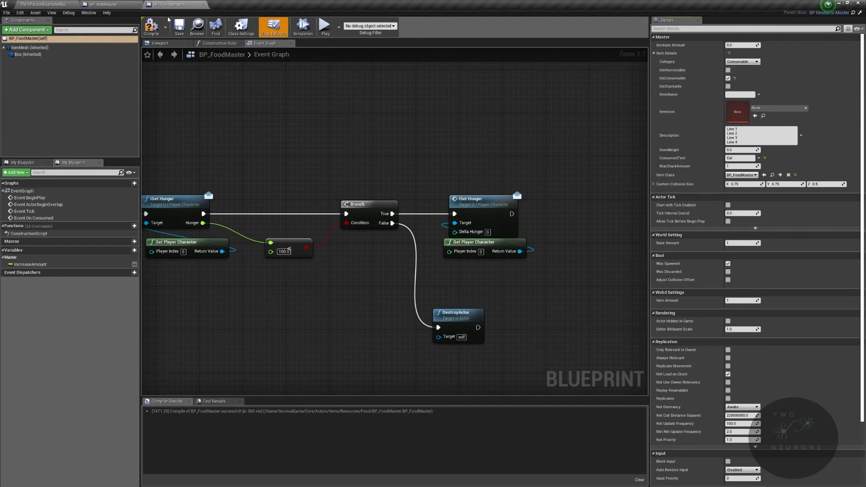
click(151, 26)
click(179, 26)
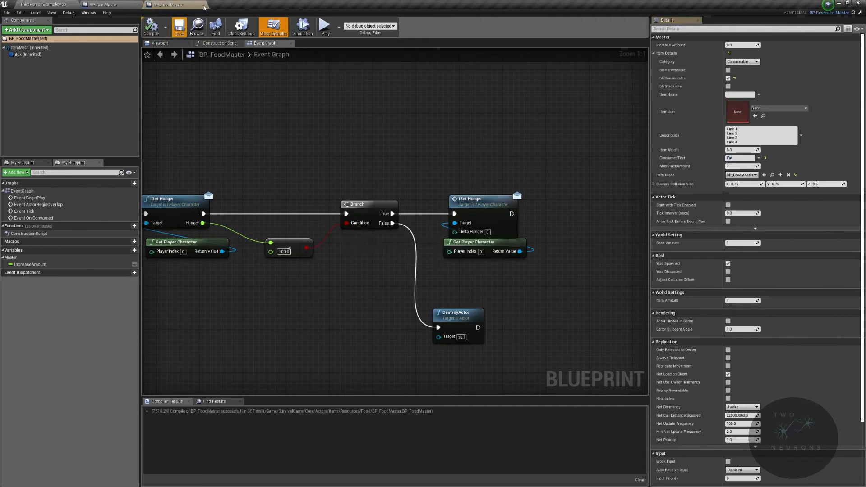
click(202, 5)
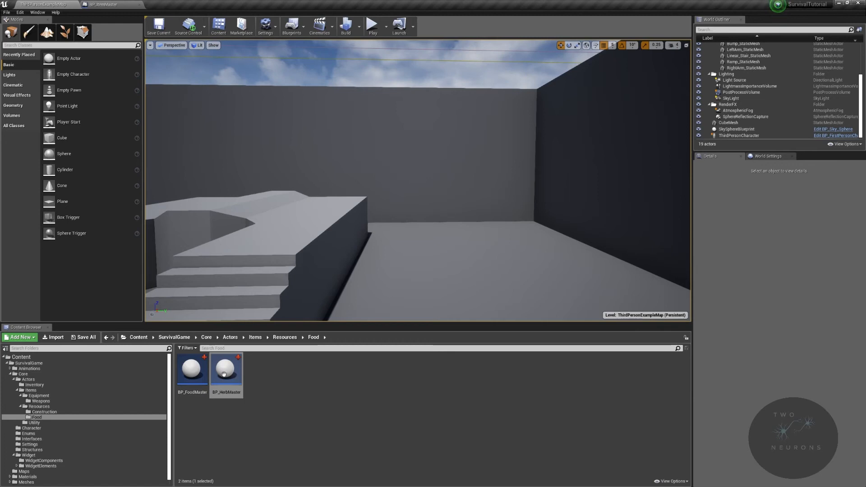
Step: Open BP_HerbMaster to check the item details inherited from BP_FoodMaster, and close it again
double_click(225, 374)
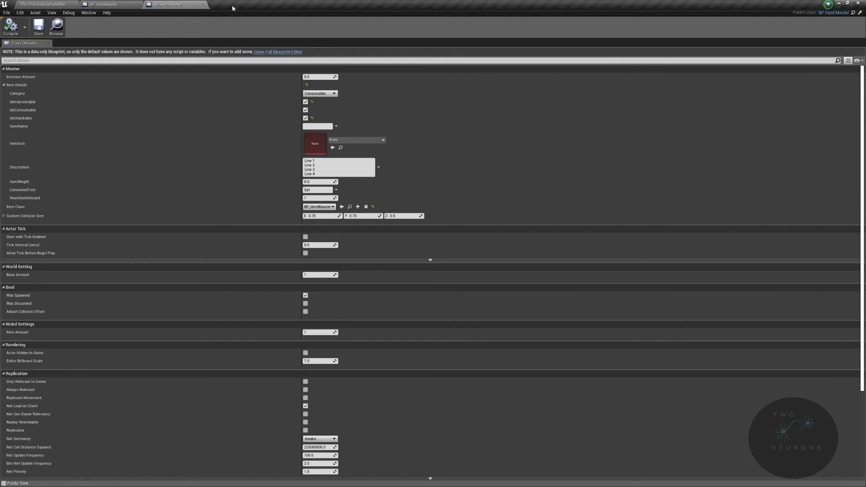
click(205, 5)
click(65, 4)
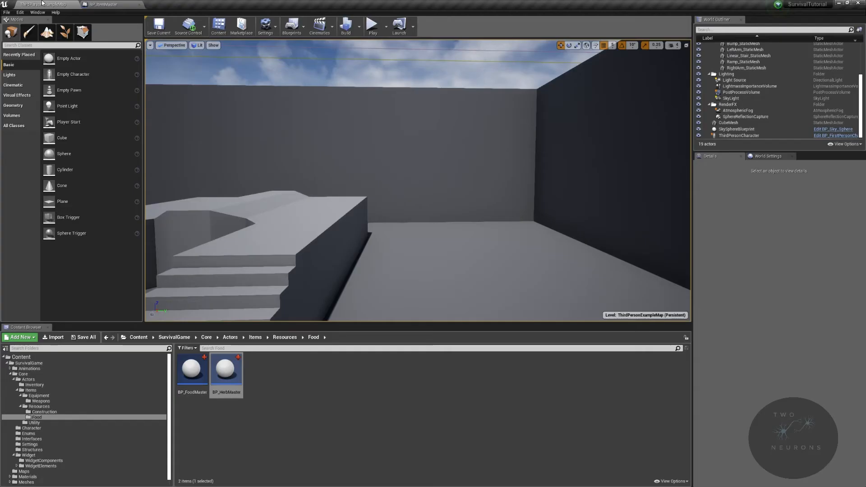
Step: Create a child blueprint class of BP_FoodMaster named BP_MeatMaster, and close its editor
right_click(199, 375)
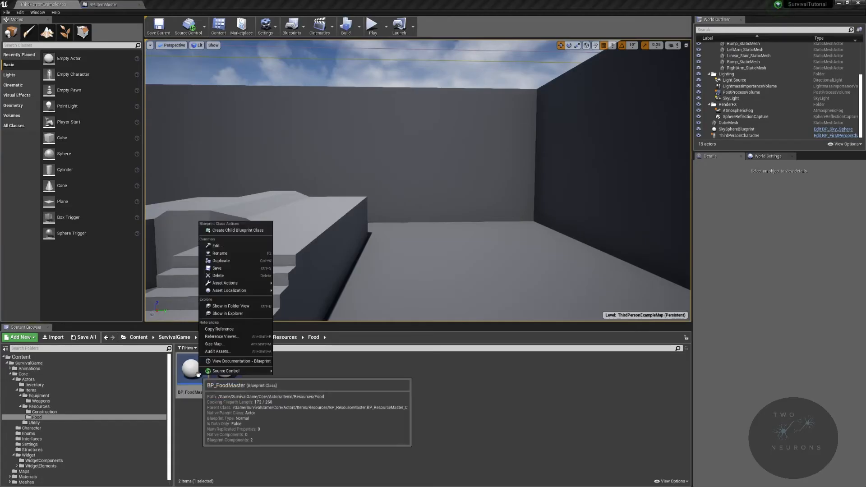
click(258, 231)
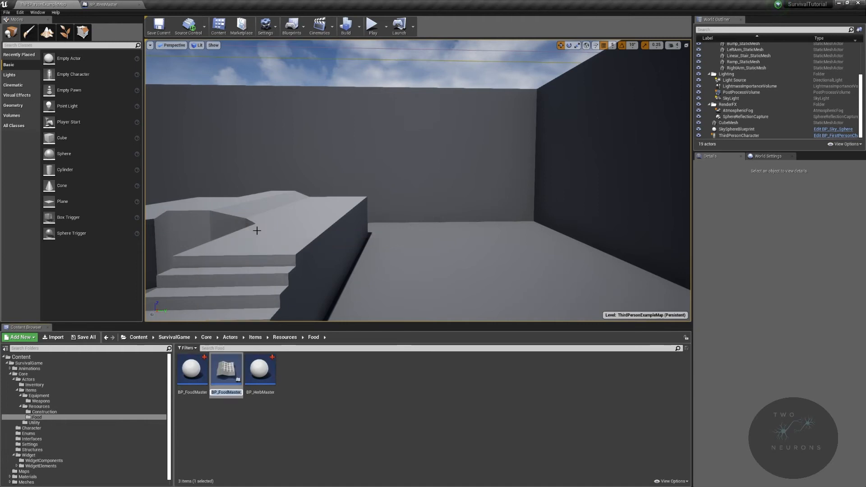
text(BP_Meat)
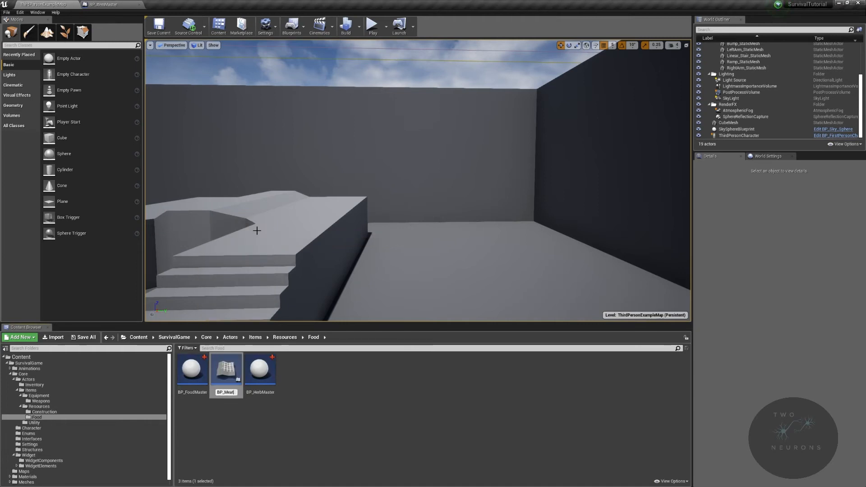
key(Return)
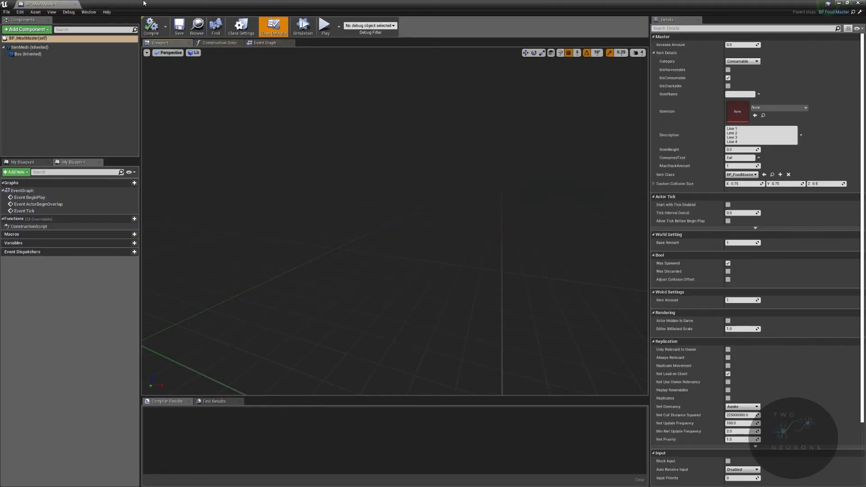
click(76, 5)
Step: Reopen BP_MeatMaster docked beside the other editors, enable stackable while keeping consumable enabled in its item details, and compile it
double_click(266, 381)
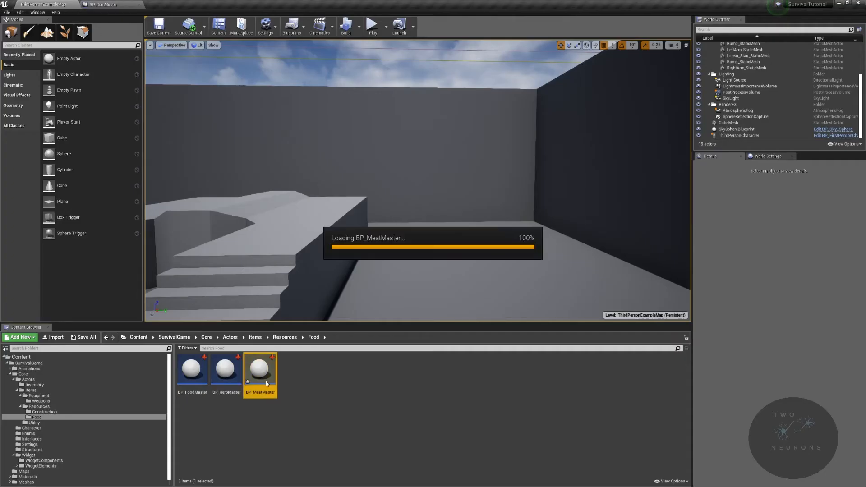
drag(50, 5, 173, 6)
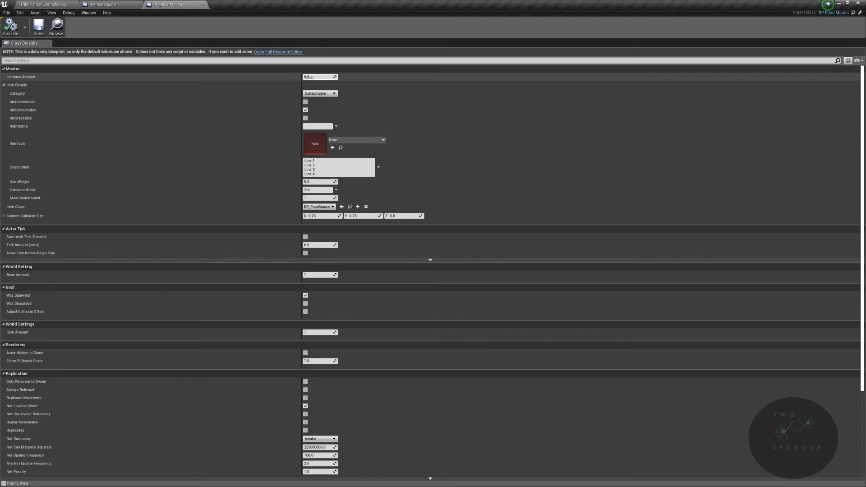
click(306, 110)
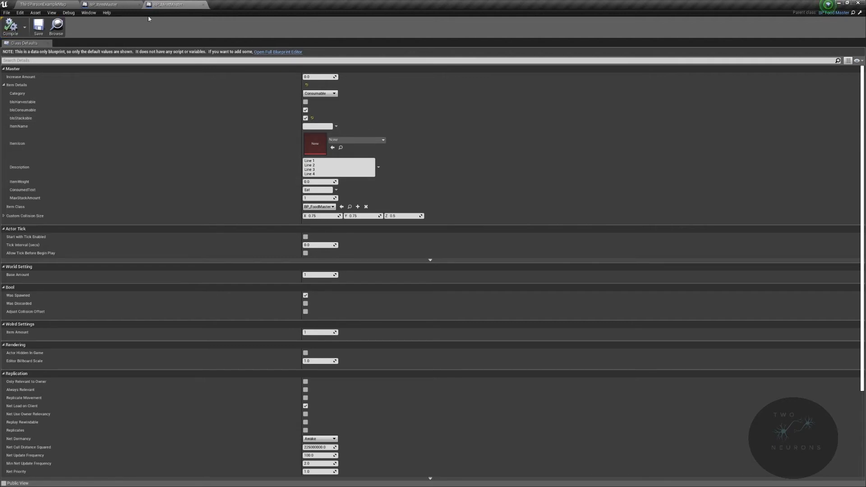
click(102, 4)
click(167, 4)
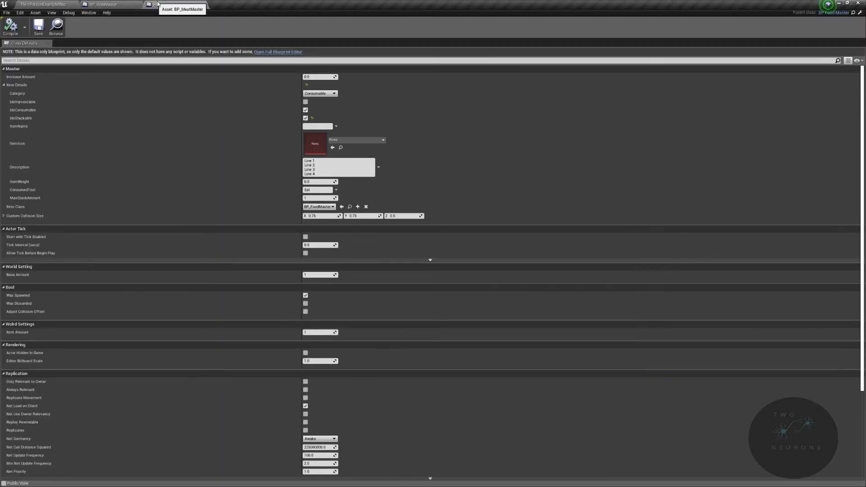
Step: Set BP_MeatMaster's Item Class to BP_MeatMaster and save the blueprint
click(319, 207)
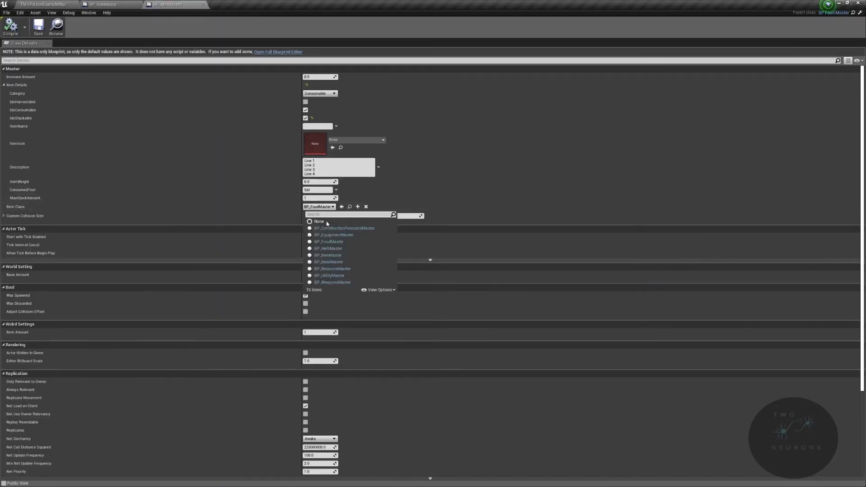
click(347, 261)
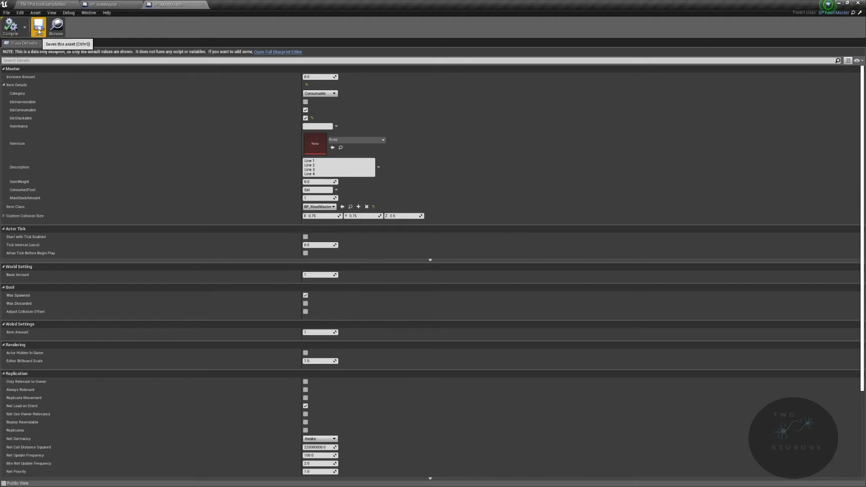
click(37, 30)
Step: Review BP_HerbMaster's item defaults, and close both the BP_HerbMaster and BP_MeatMaster editors
click(43, 4)
double_click(218, 372)
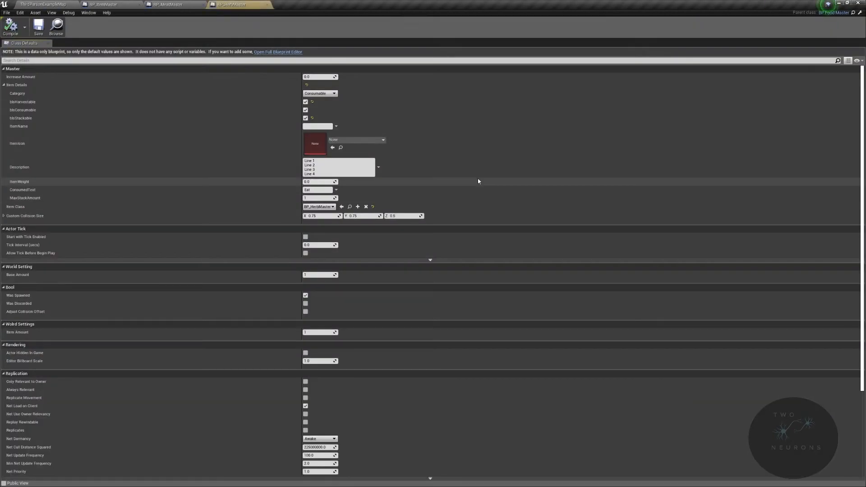
click(267, 4)
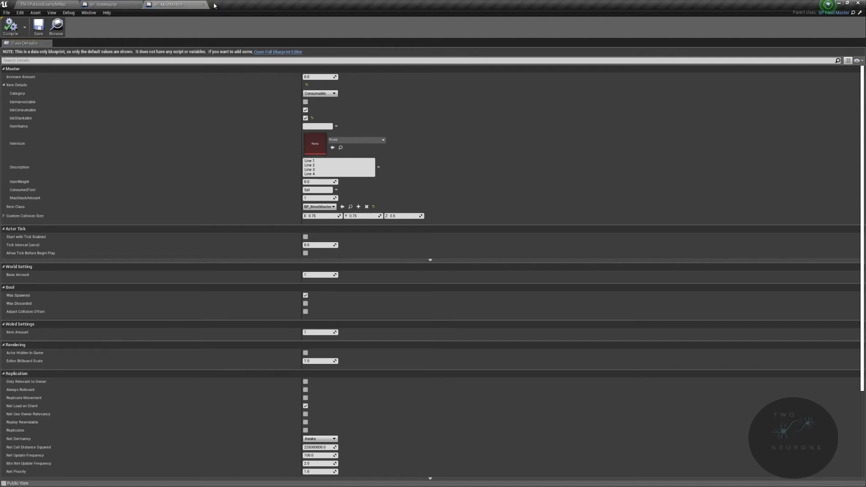
click(203, 4)
click(54, 3)
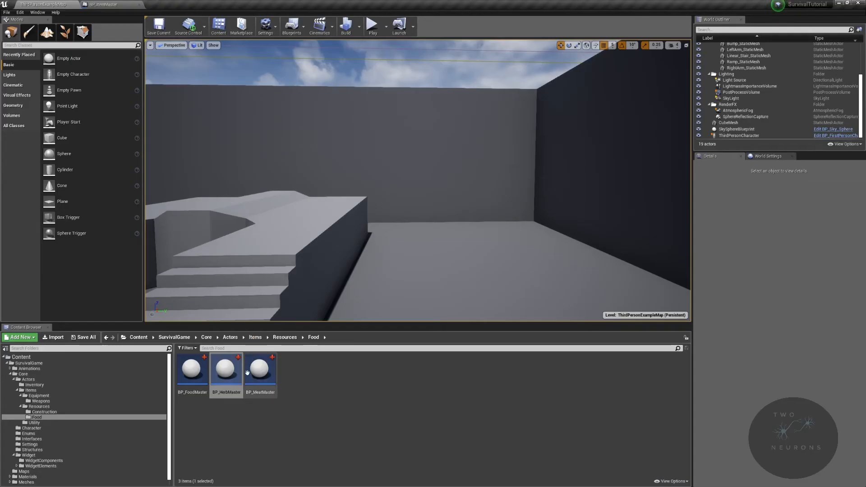
Step: Open BP_ConstructionResourceMaster from the Resources/Construction folder and set its Item Class to BP_ConstructionResourceMaster
click(285, 337)
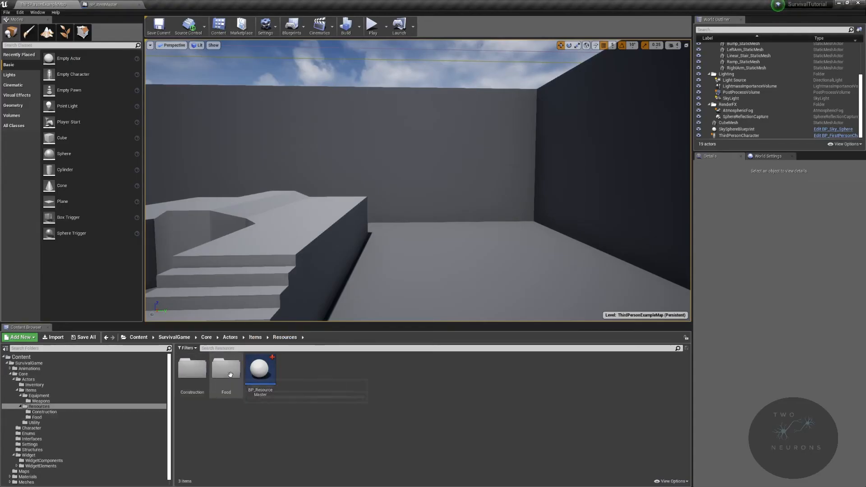
double_click(197, 376)
double_click(191, 372)
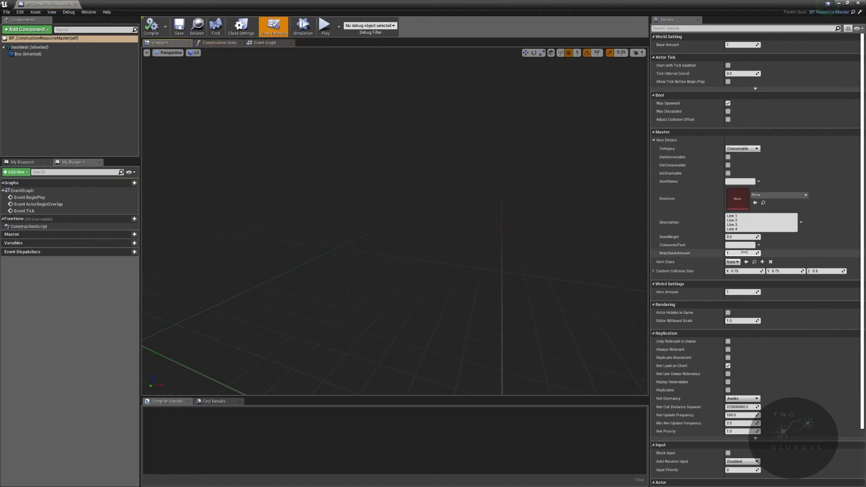
click(733, 262)
click(774, 284)
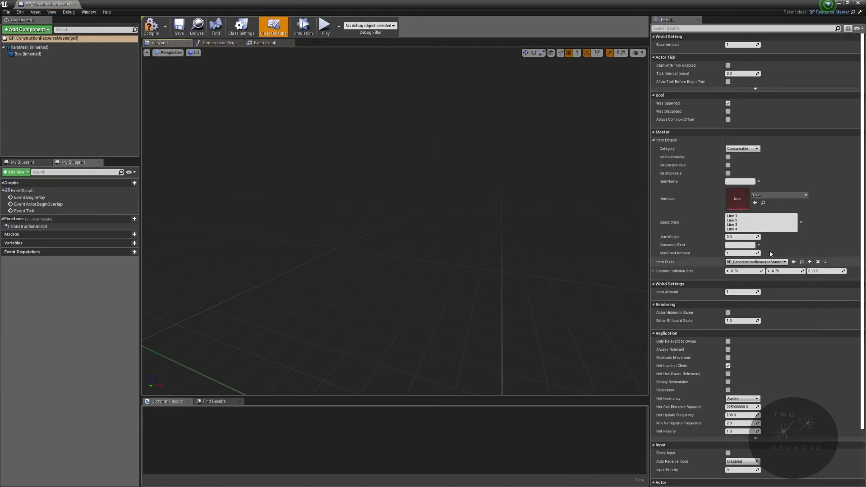
Step: Enable harvestable, consumable and stackable in BP_ConstructionResourceMaster, set ConsumedText to "Use", and compile, save and close the blueprint
click(729, 157)
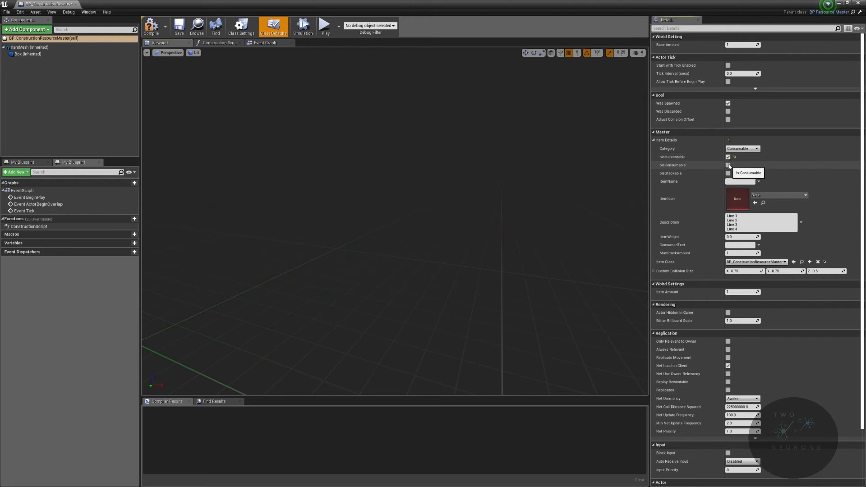
click(729, 165)
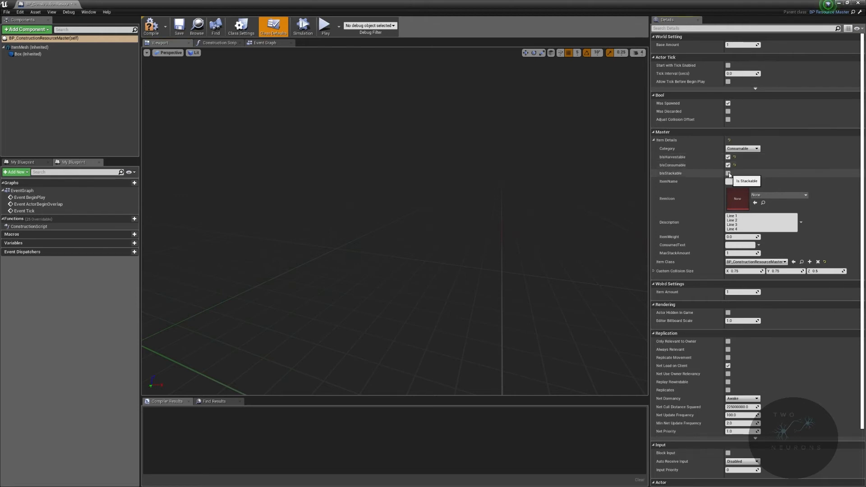
click(728, 173)
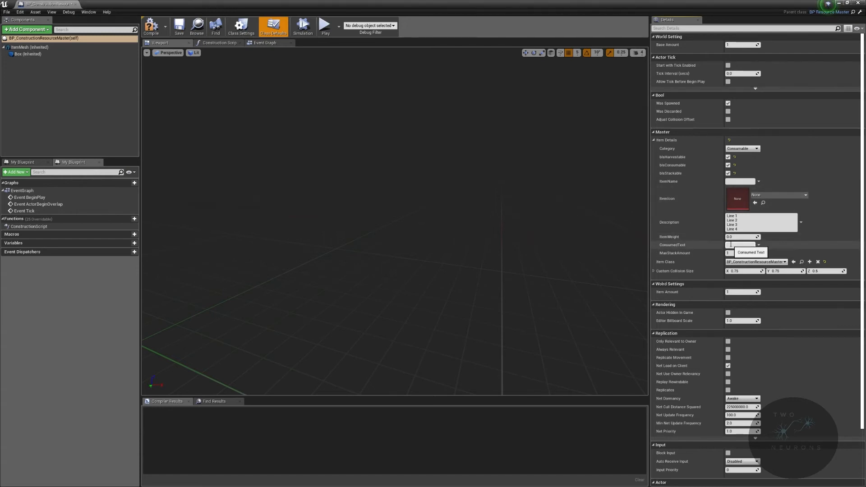
click(151, 27)
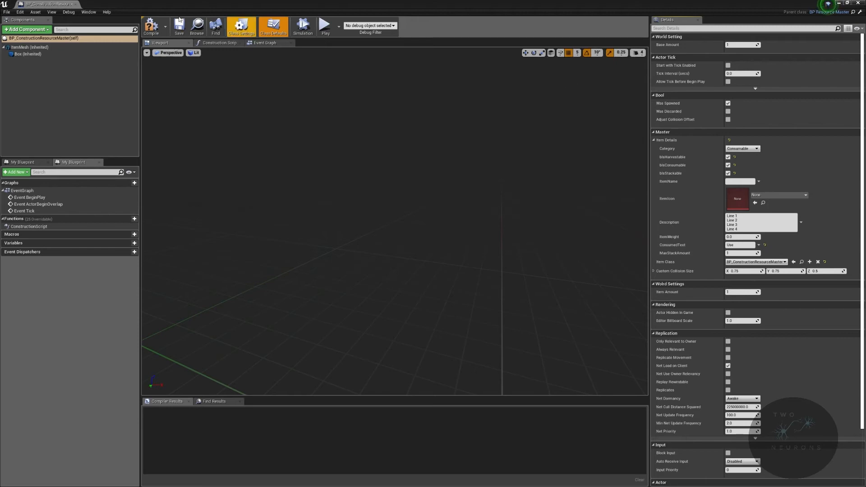
click(179, 27)
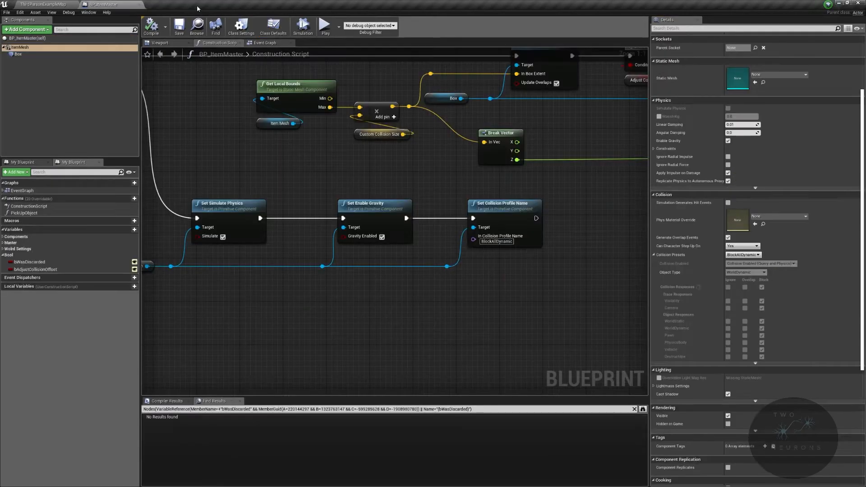
click(44, 4)
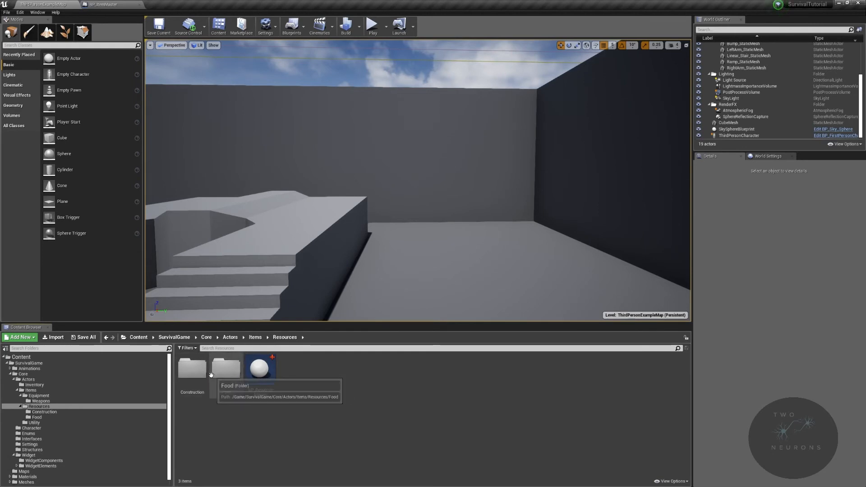
Step: In BP_EquipmentMaster from the Equipment folder, set Category to Equipment, enable harvestable and consumable, and set ConsumedText to "Equipment"
click(256, 338)
click(199, 371)
double_click(199, 372)
double_click(226, 367)
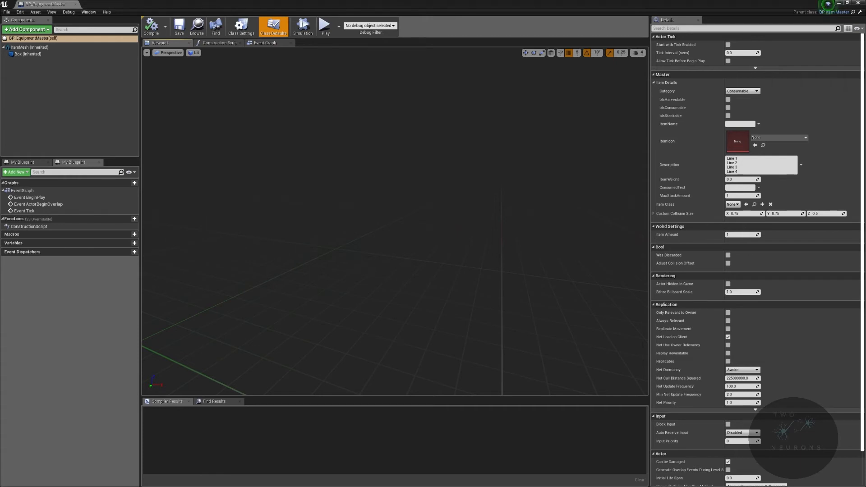
click(744, 92)
click(743, 105)
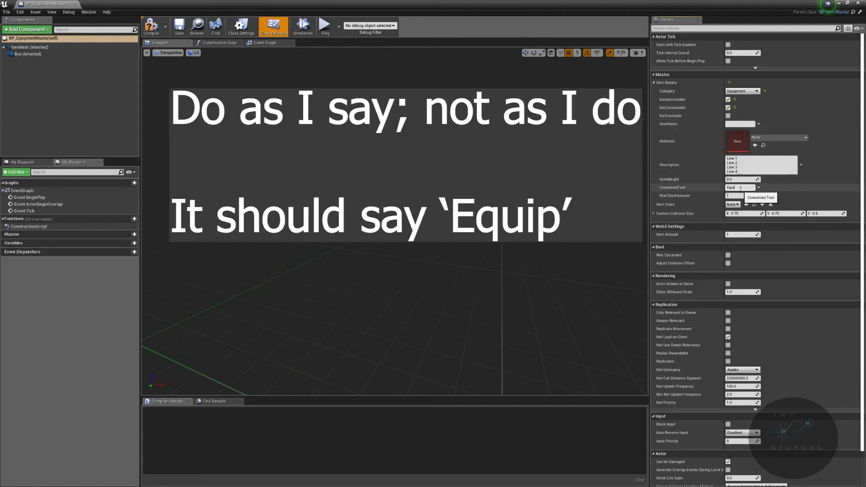
Step: Set BP_EquipmentMaster's Item Class to BP_EquipmentMaster, close the blueprint and return to the Items folder
click(732, 204)
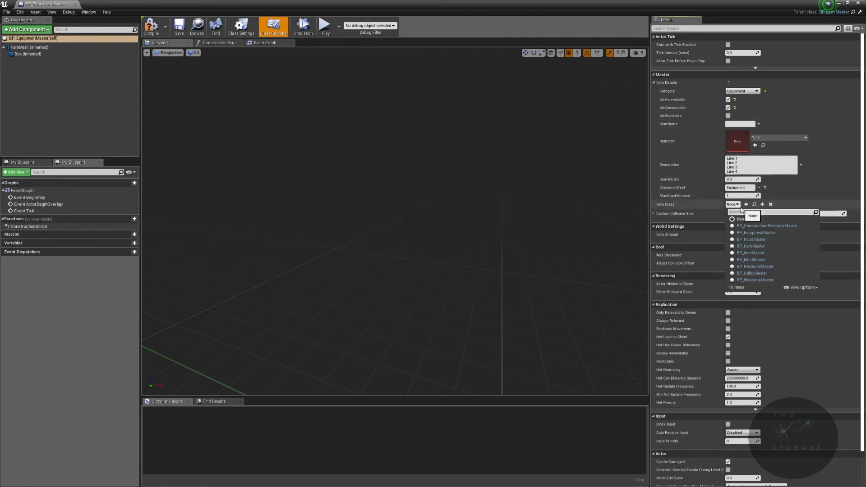
click(785, 234)
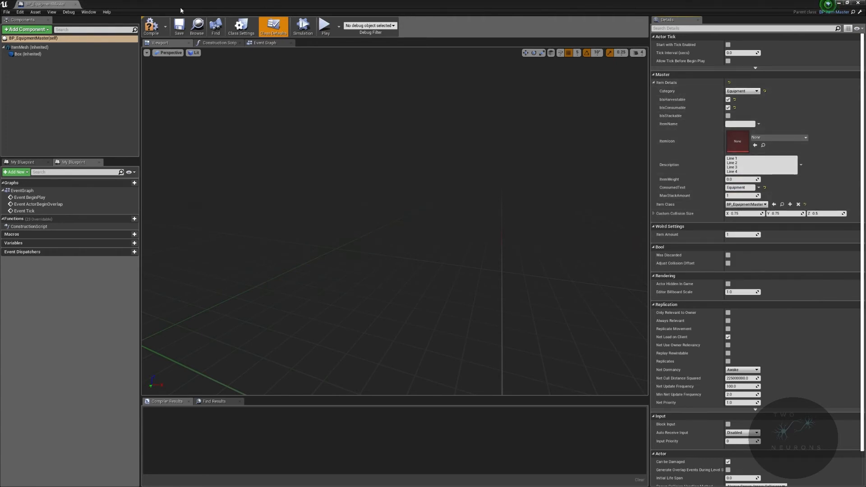
click(75, 4)
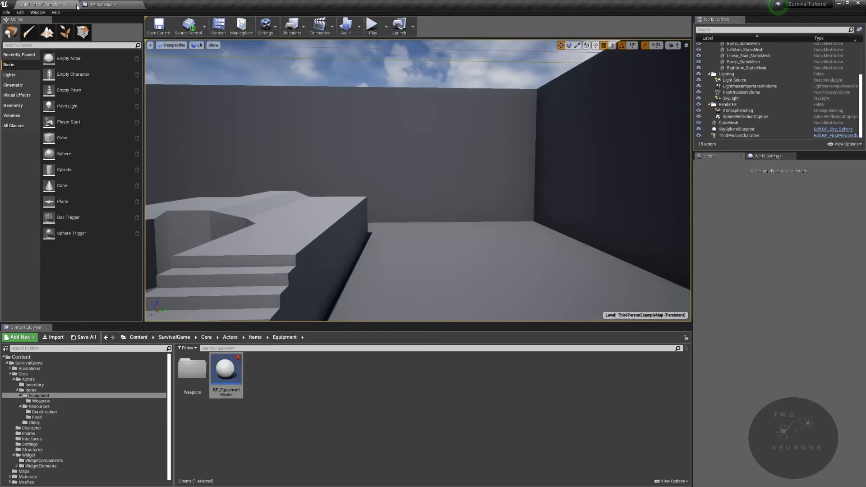
click(260, 339)
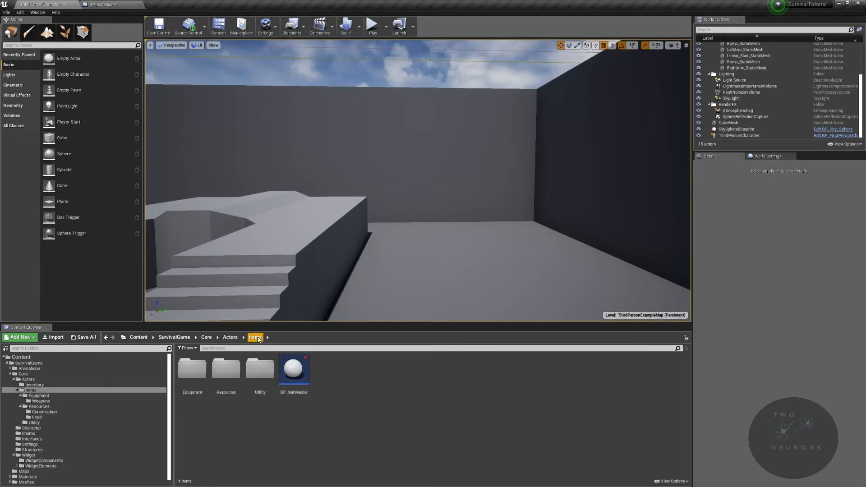
Step: Open BP_UtilityMaster from the Utility folder, set its Category to Tool and Item Class to BP_UtilityMaster, and save the blueprint
double_click(264, 374)
double_click(191, 370)
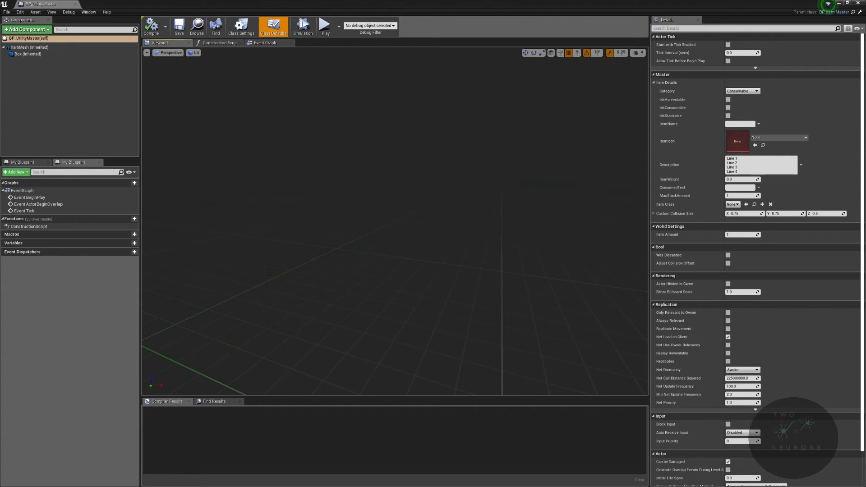
click(742, 92)
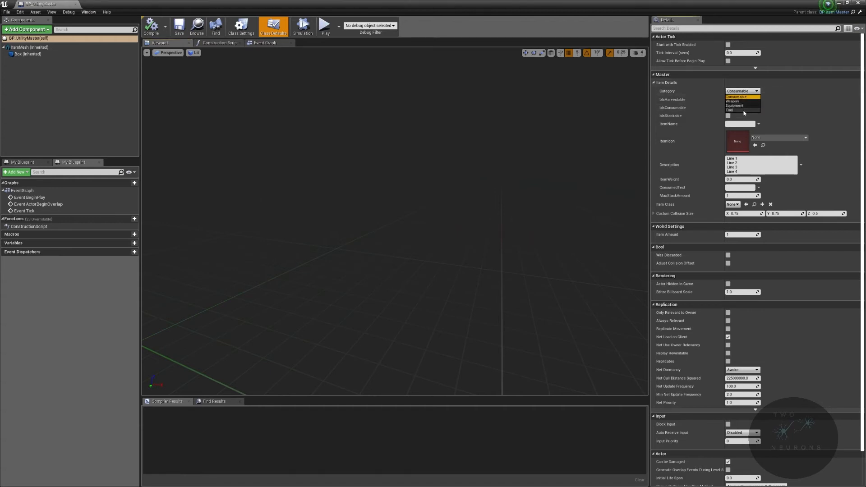
click(744, 110)
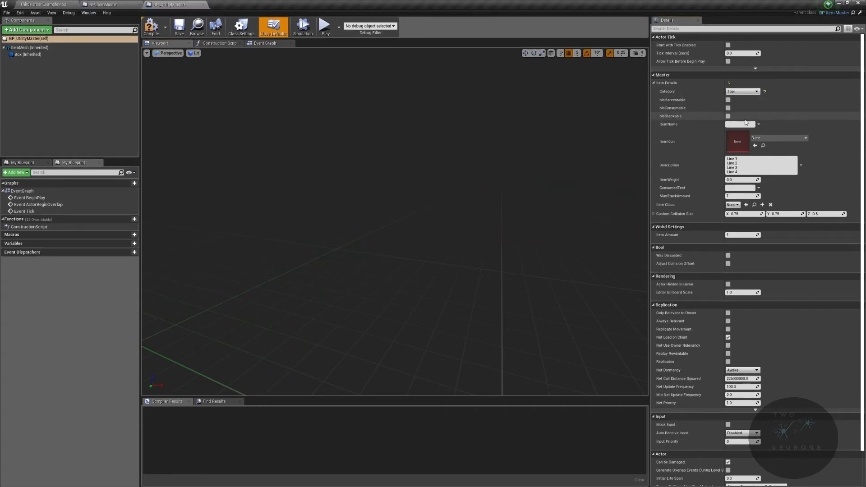
click(733, 205)
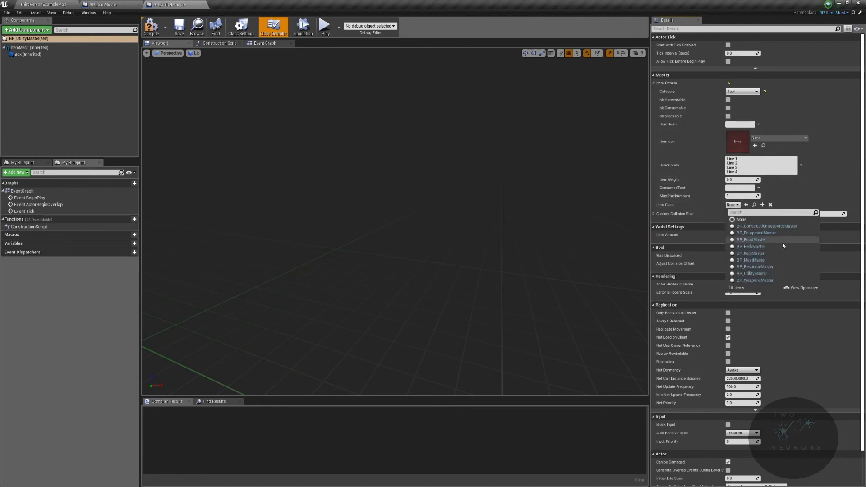
click(753, 273)
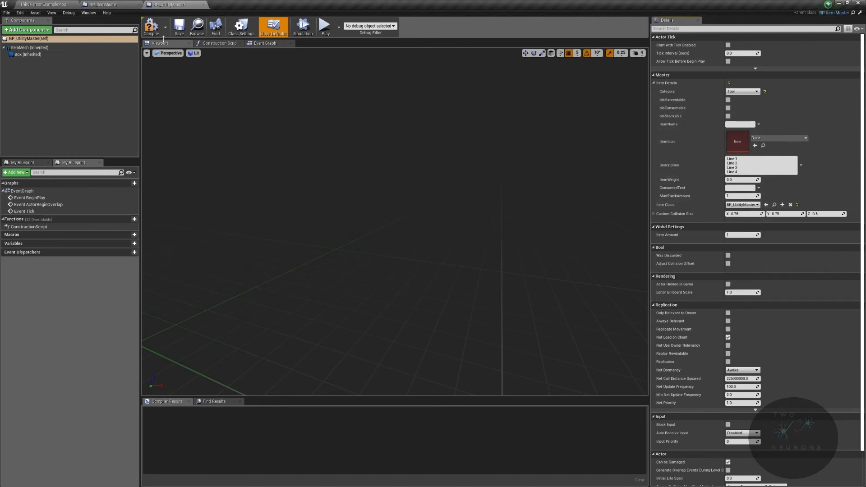
click(181, 34)
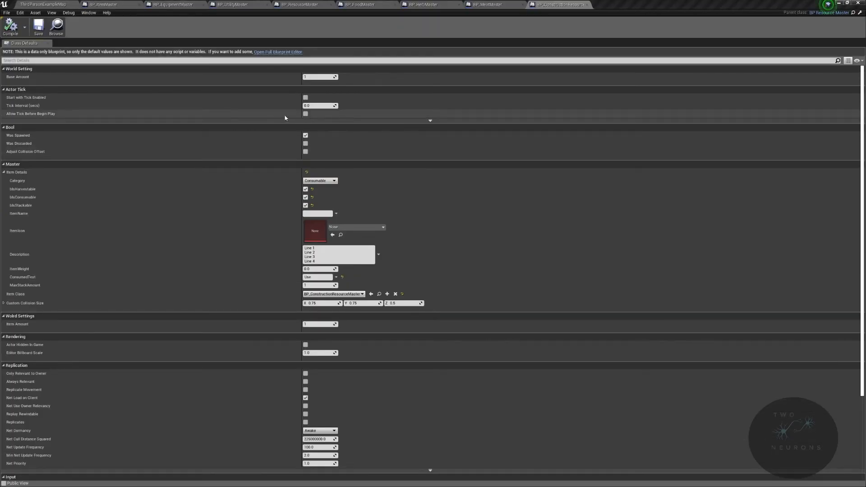
Step: Review the item defaults and graphs across the open master blueprints, from BP_MeatMaster back to BP_ItemMaster, and return to the level
click(476, 4)
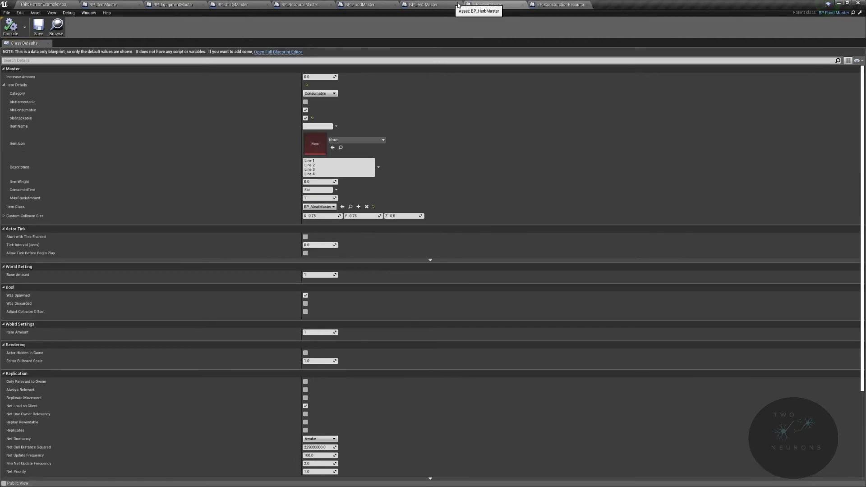
click(368, 6)
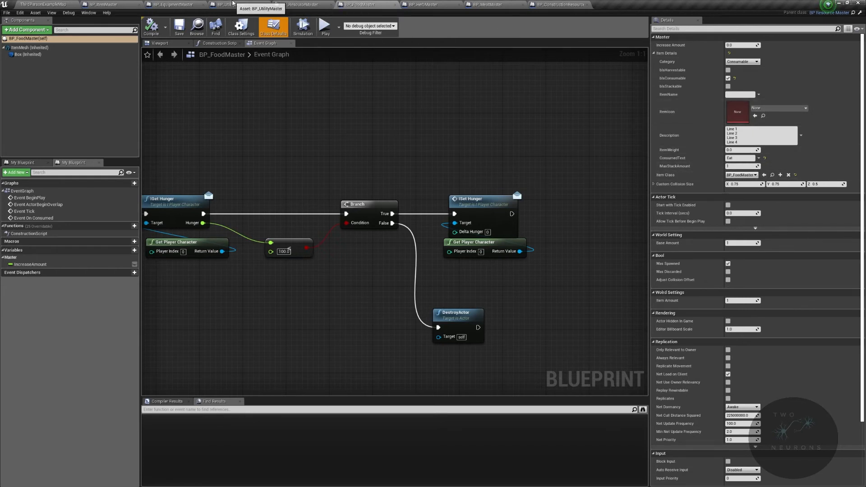
click(233, 4)
click(191, 3)
click(111, 4)
right_drag(494, 144, 453, 155)
click(43, 4)
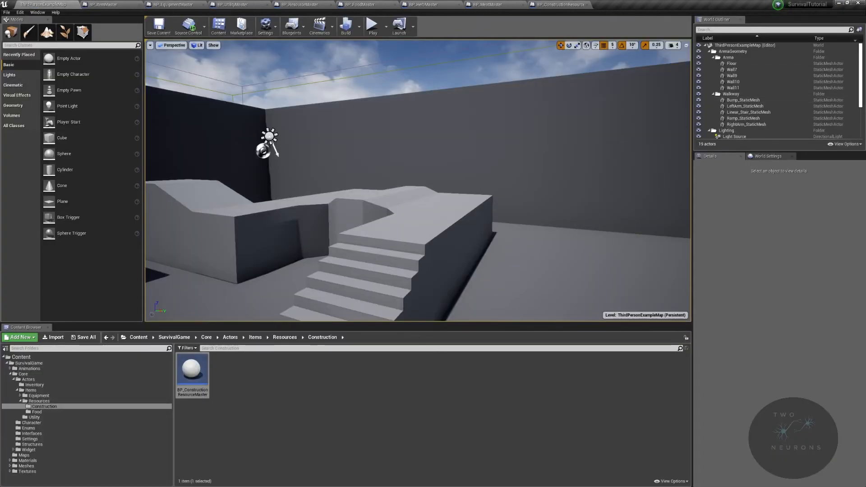
right_drag(446, 211, 357, 216)
Step: In the Resources/Food folder, create a child blueprint class of BP_HerbMaster named BP_HerbTest01
click(68, 412)
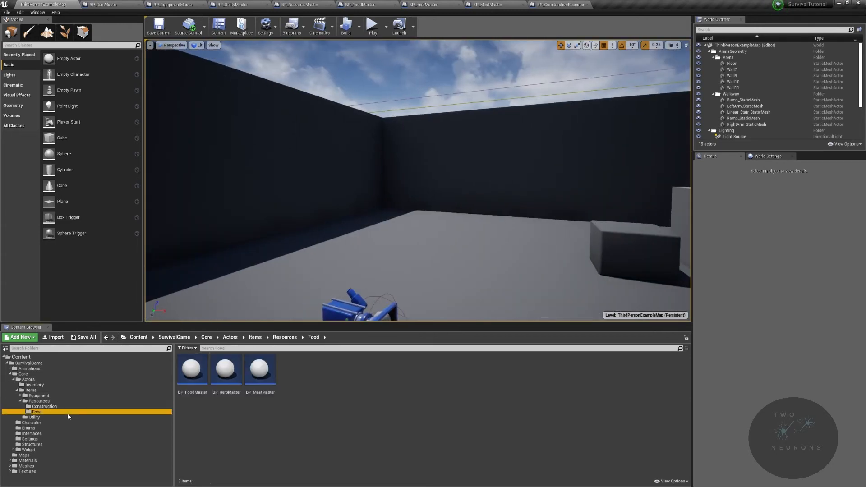
right_click(260, 370)
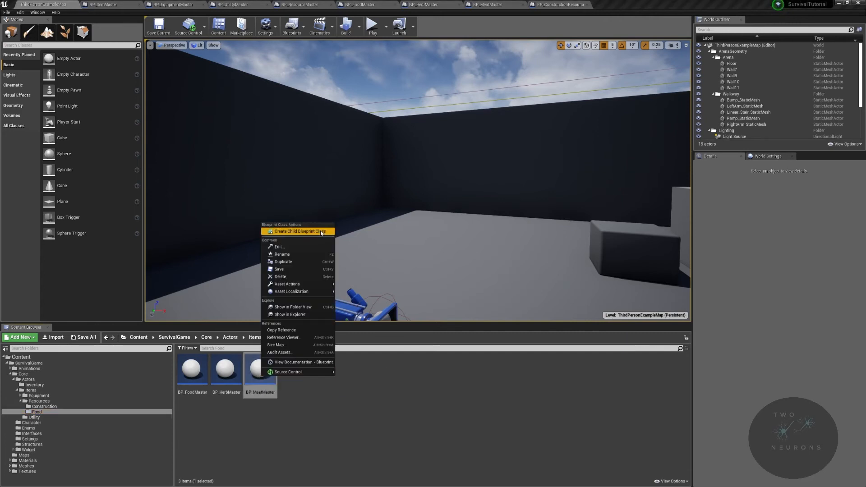
click(230, 372)
right_click(235, 371)
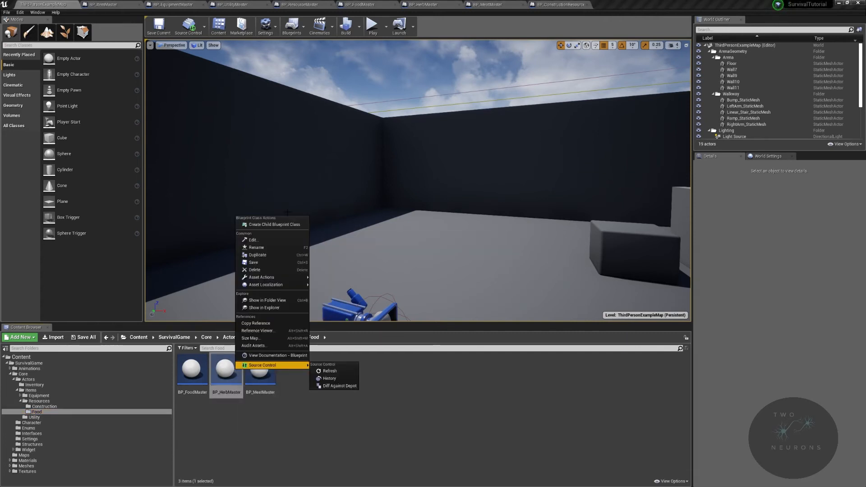
click(290, 226)
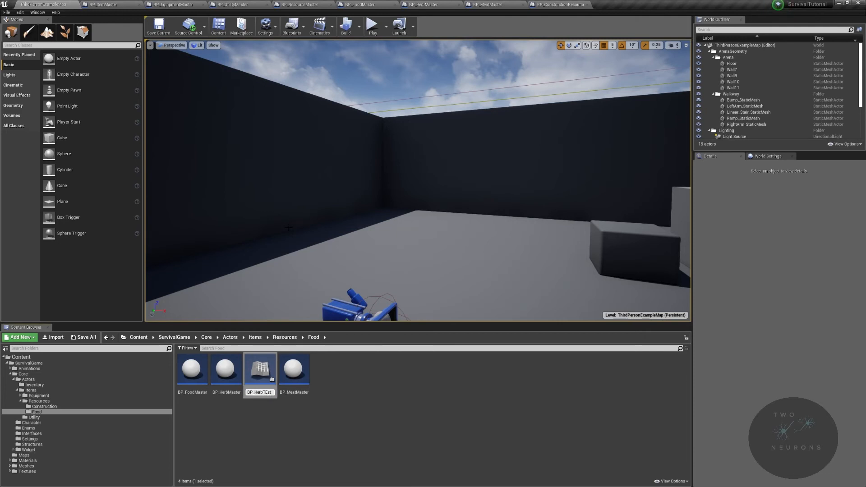
text(BP_HerbTest01)
key(Return)
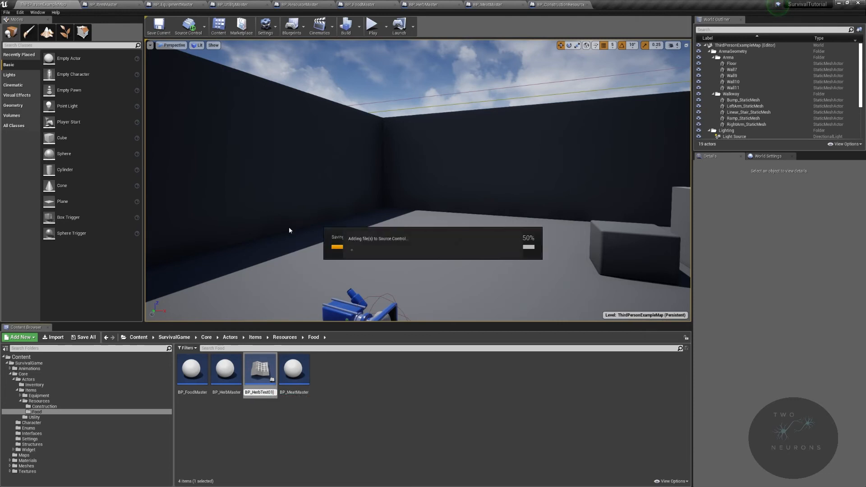
Step: Open BP_HerbTest01 and search the static meshes available for its ItemMesh component for "cap"
double_click(261, 374)
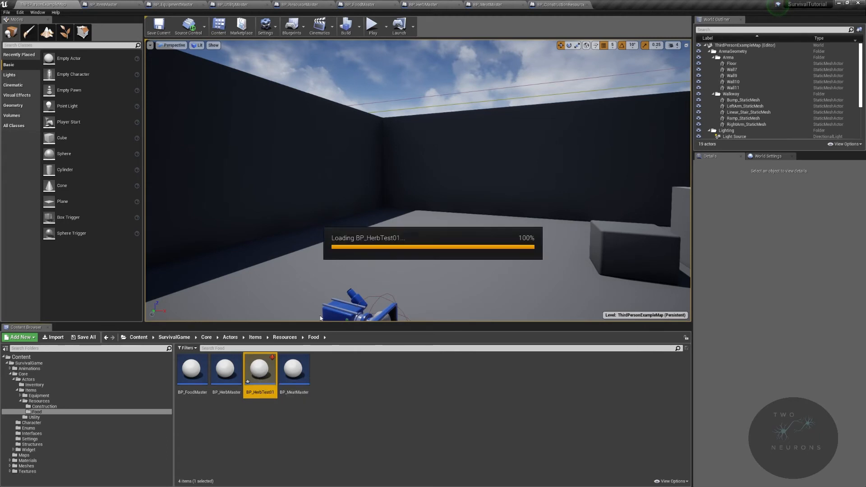
click(34, 49)
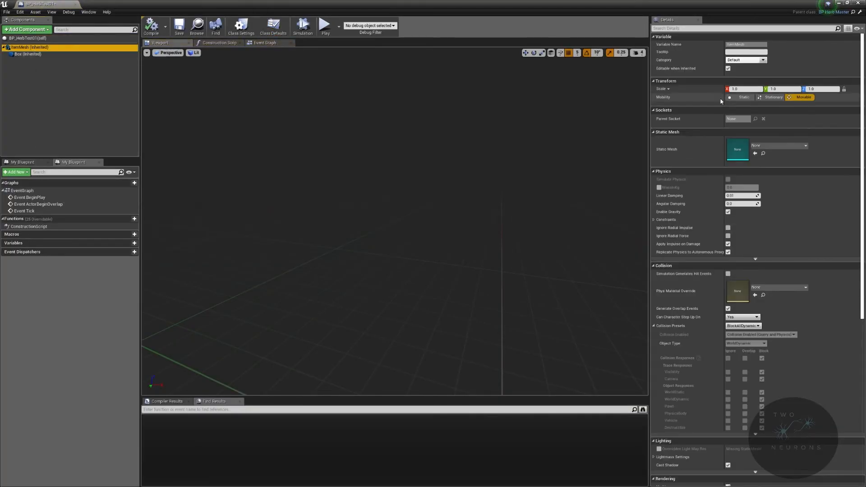
click(806, 146)
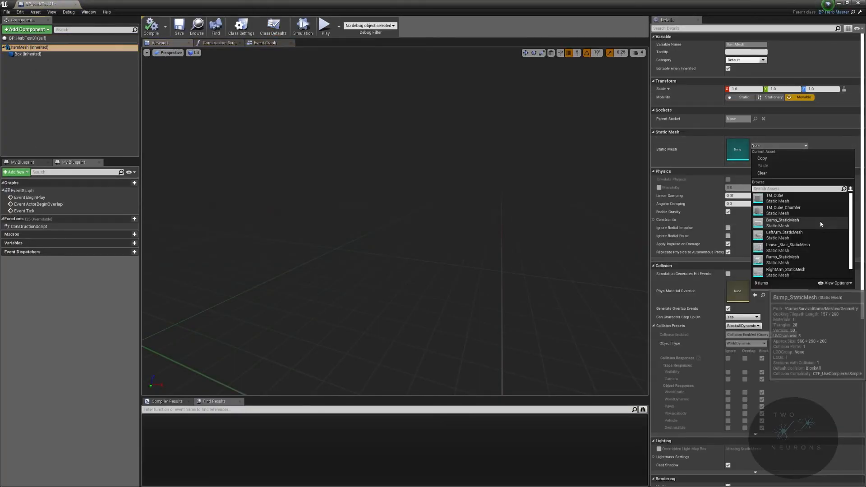
text(cap)
key(BackSpace)
key(BackSpace)
key(BackSpace)
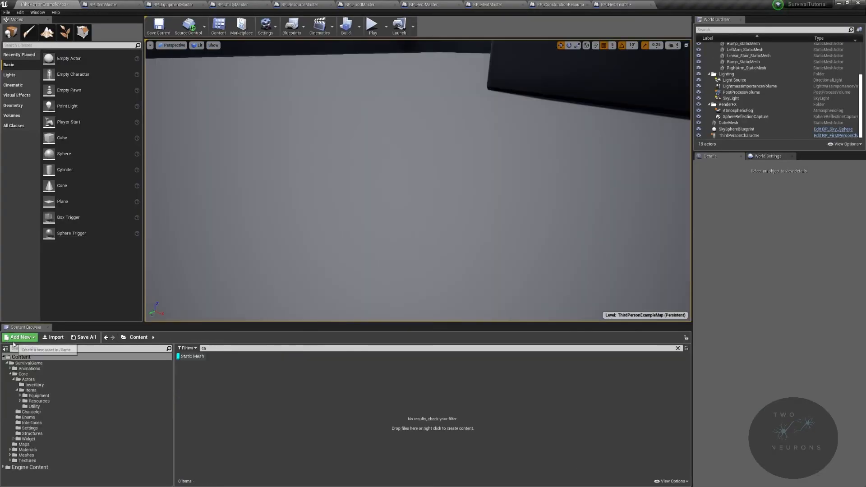
Step: Add the Starter Content pack to the project from the main level editor
click(20, 338)
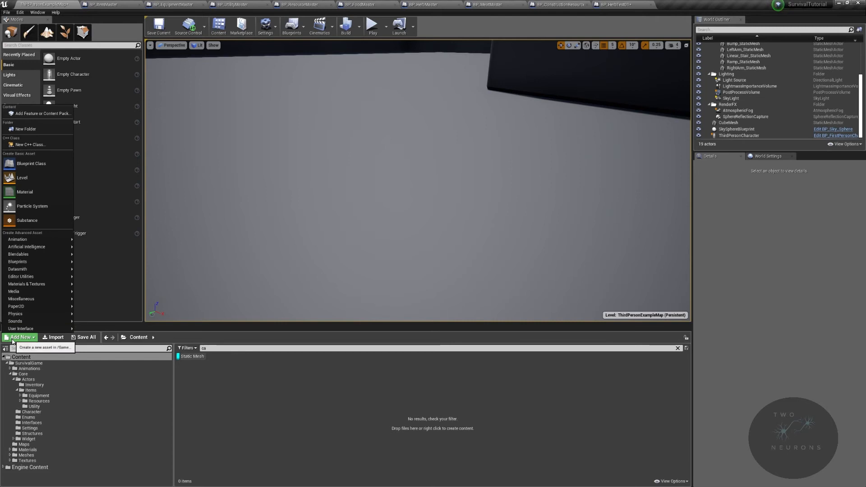
click(51, 116)
click(423, 173)
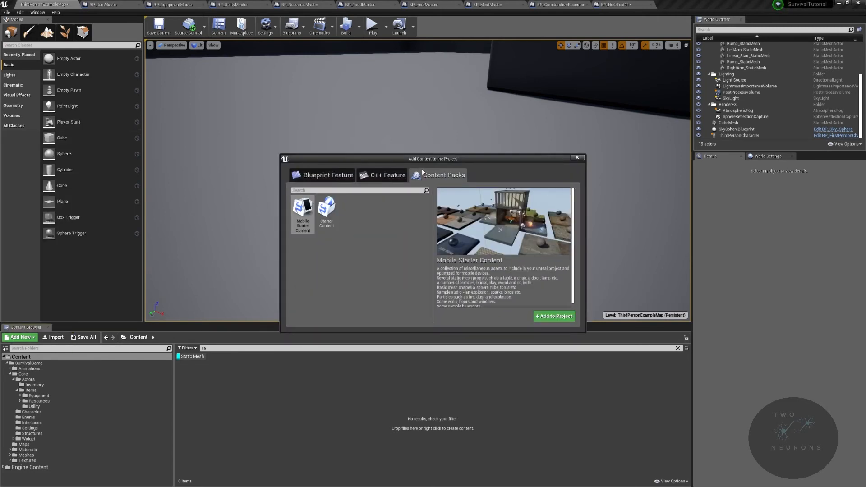
click(322, 213)
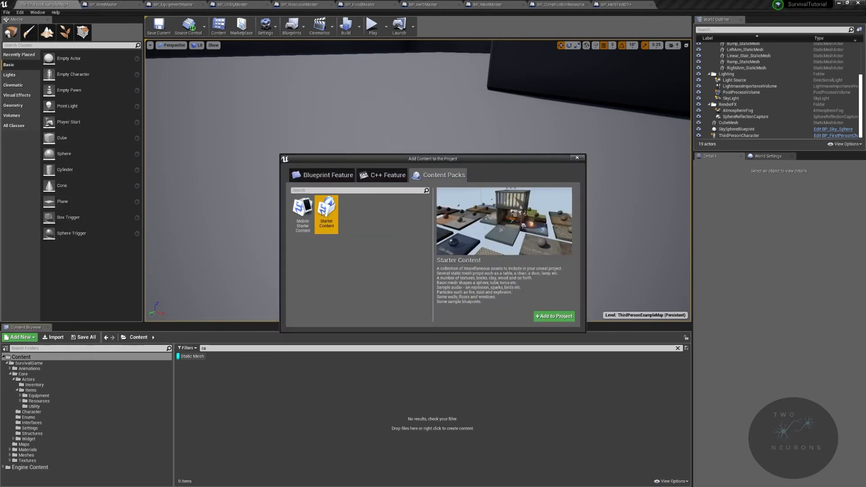
click(558, 317)
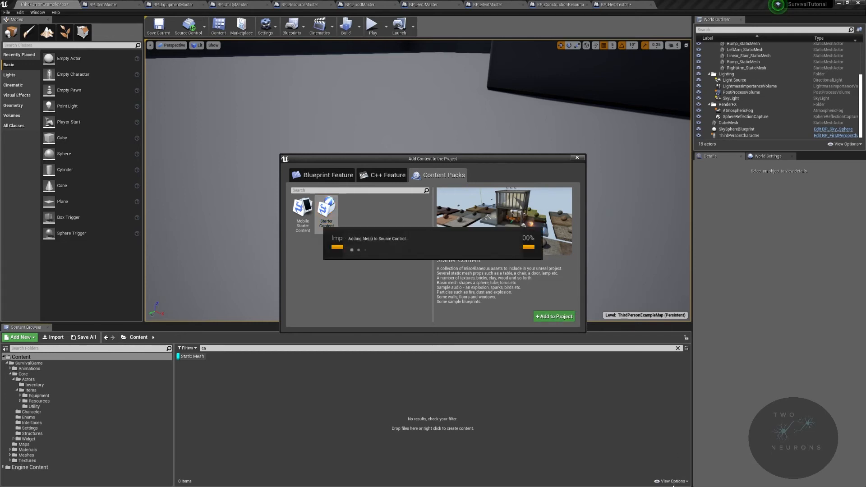
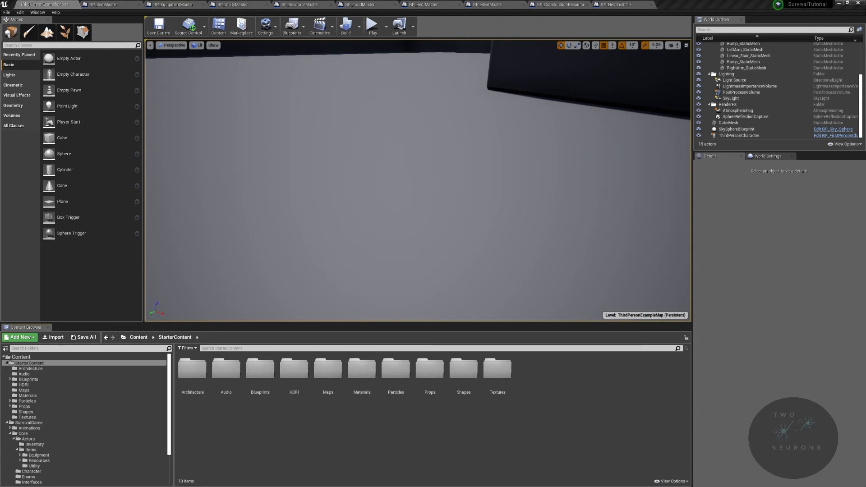
Step: In BP_HerbTest01, set the static mesh of the ItemMesh component to Shape_NarrowCapsule
click(625, 3)
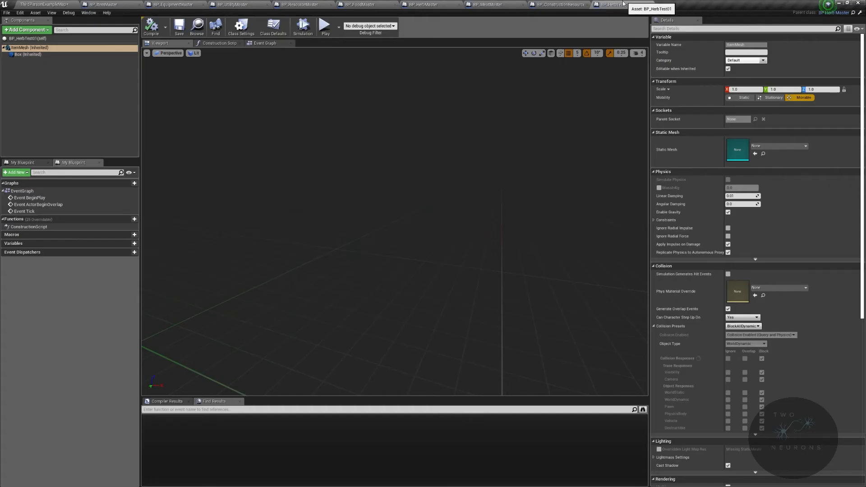
click(778, 146)
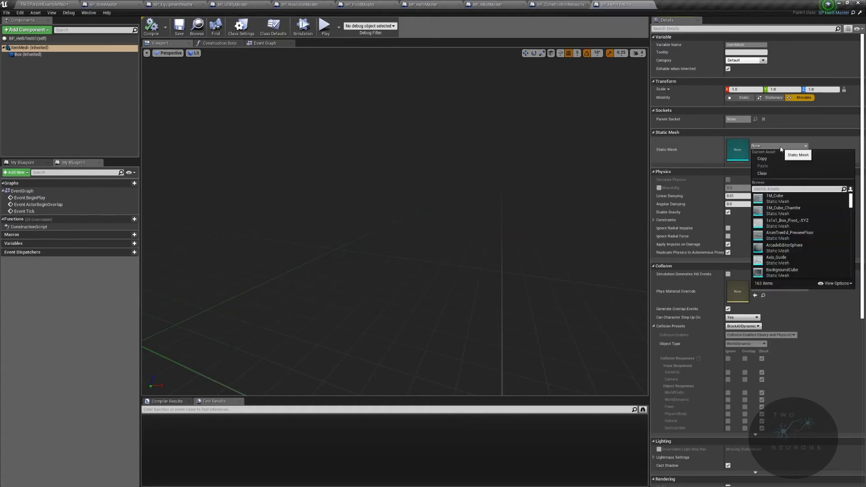
text(ca)
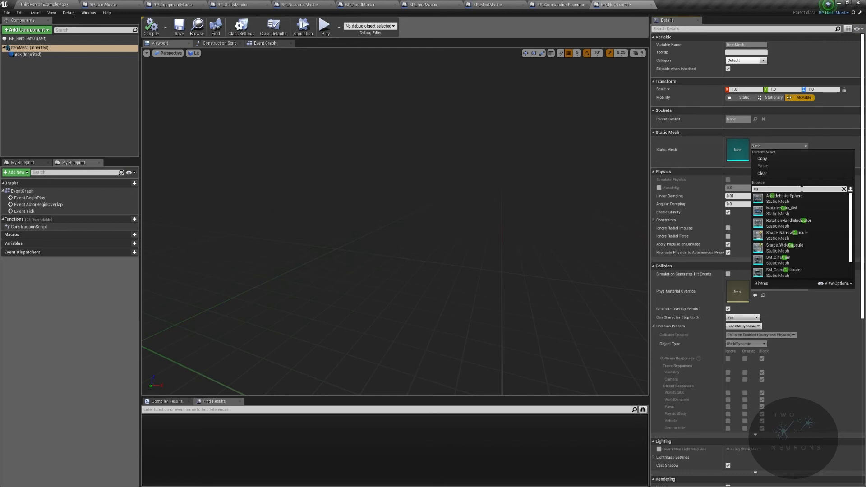
text(p)
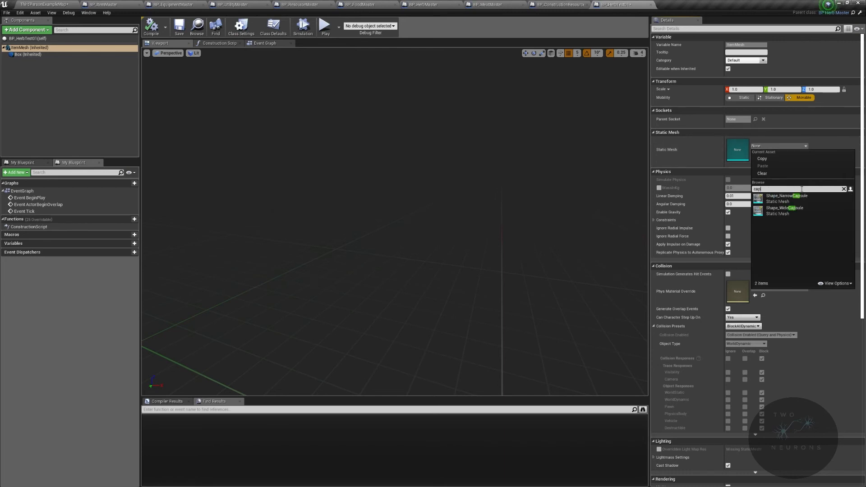
click(799, 197)
mouse_move(483, 183)
right_down()
mouse_move(474, 201)
mouse_move(487, 180)
right_up()
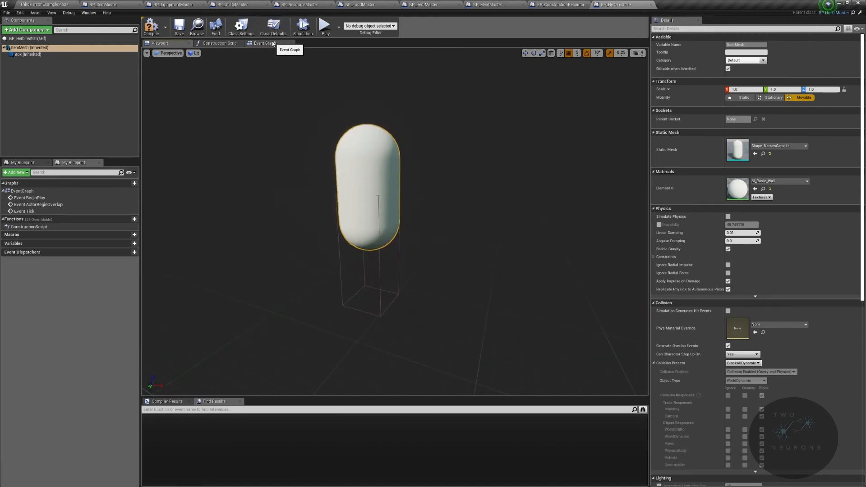
Step: Enable Adjust Collision Offset in the class defaults of BP_HerbTest01 and scale its ItemMesh to 0.5 on all axes
click(273, 27)
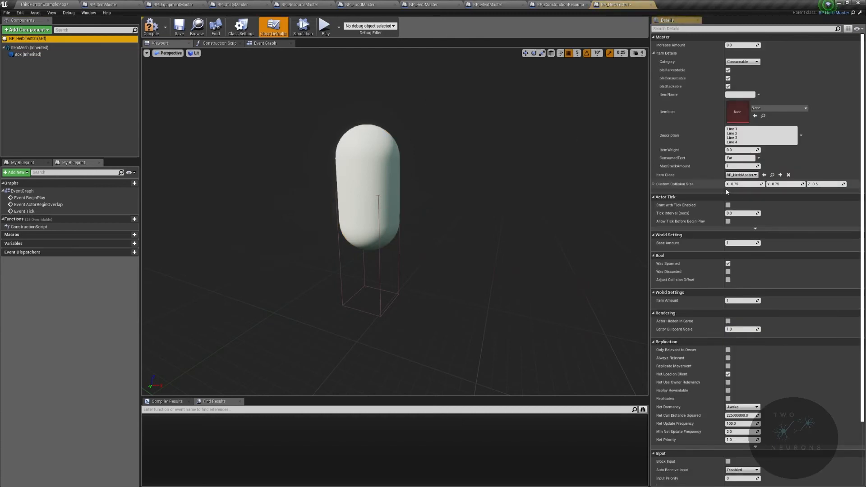
click(729, 281)
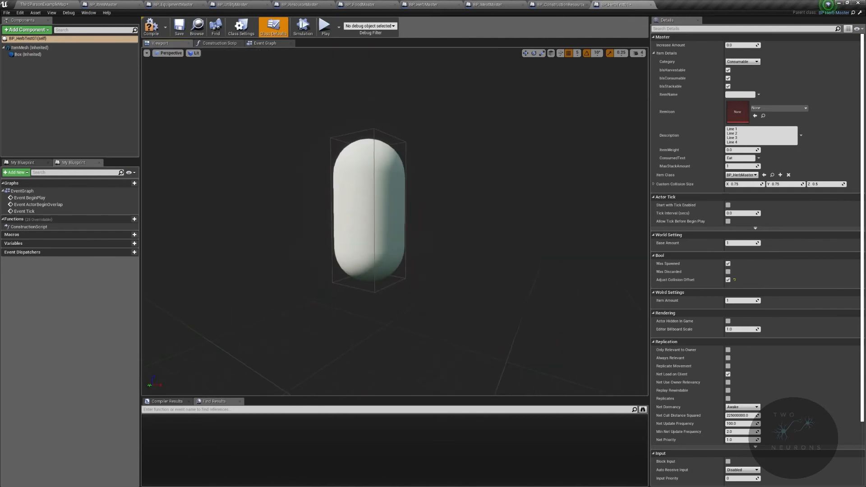
click(36, 47)
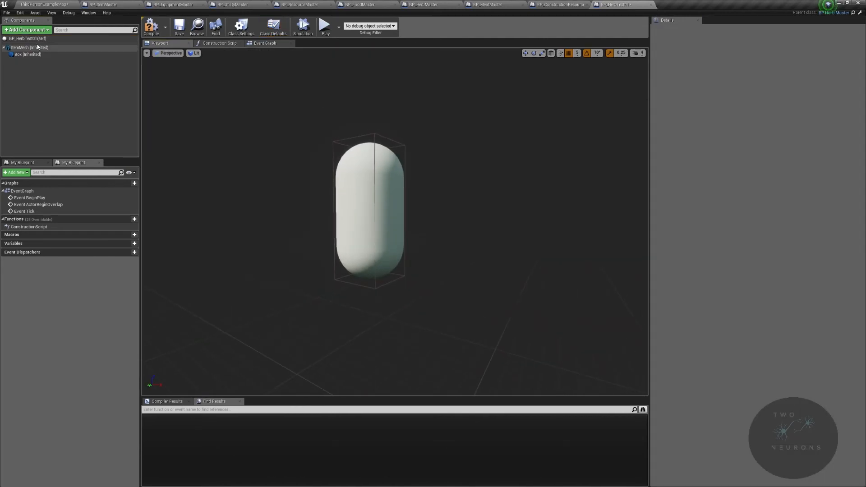
click(37, 47)
click(748, 90)
text(0.5)
key(Tab)
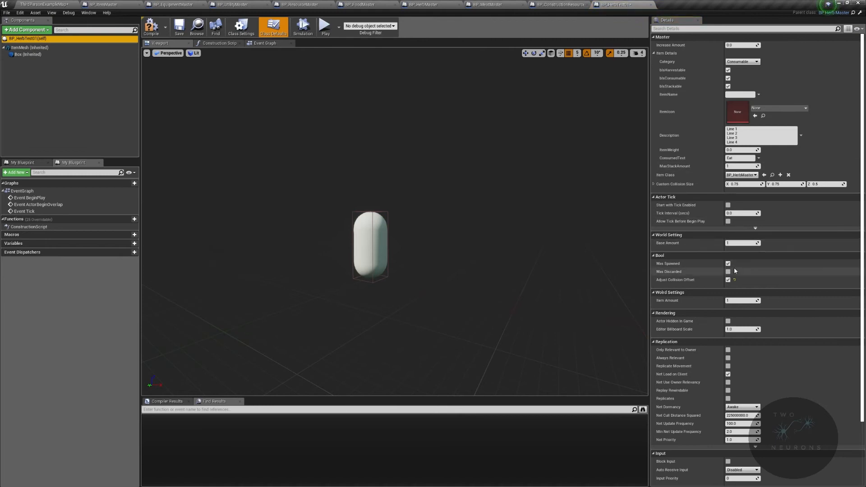
Step: In the herb's class defaults, turn off Was Spawned, set MaxStackAmount to 25 and set ItemName to "Herb Test"
click(728, 264)
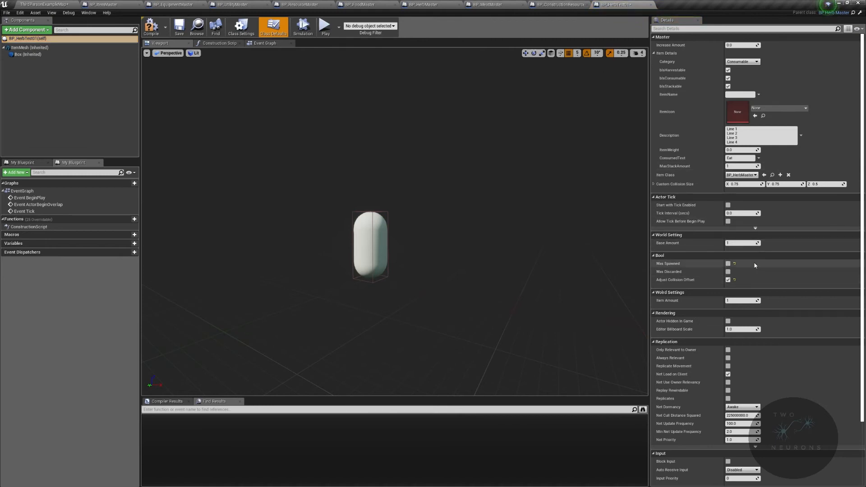
click(745, 300)
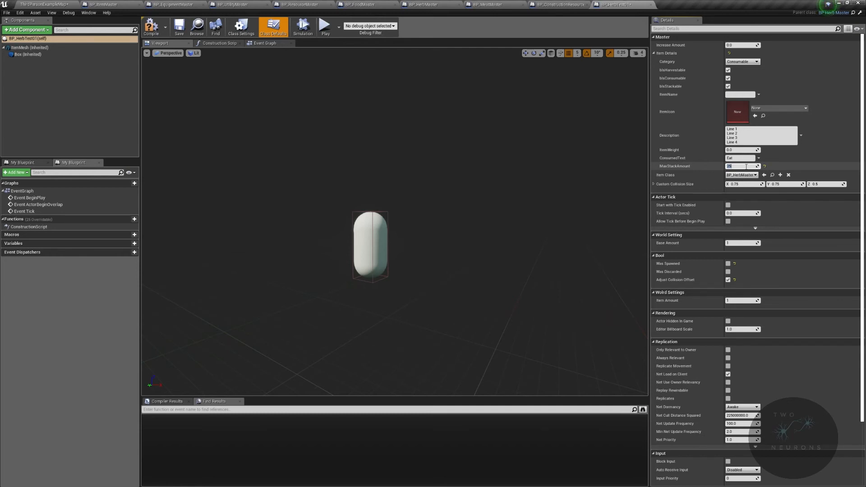
click(739, 94)
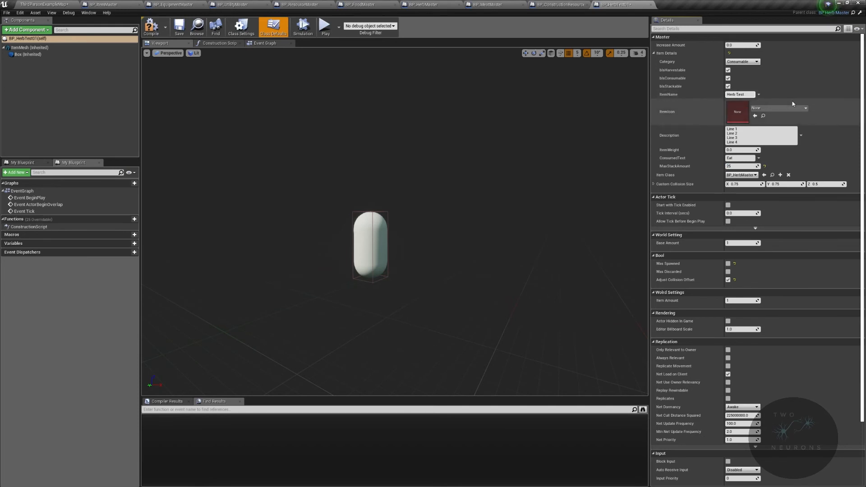
click(801, 111)
text(herb)
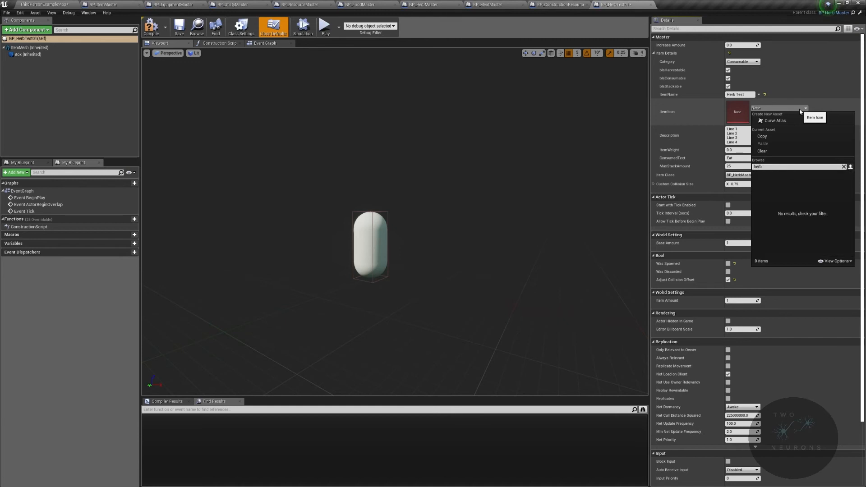
click(719, 120)
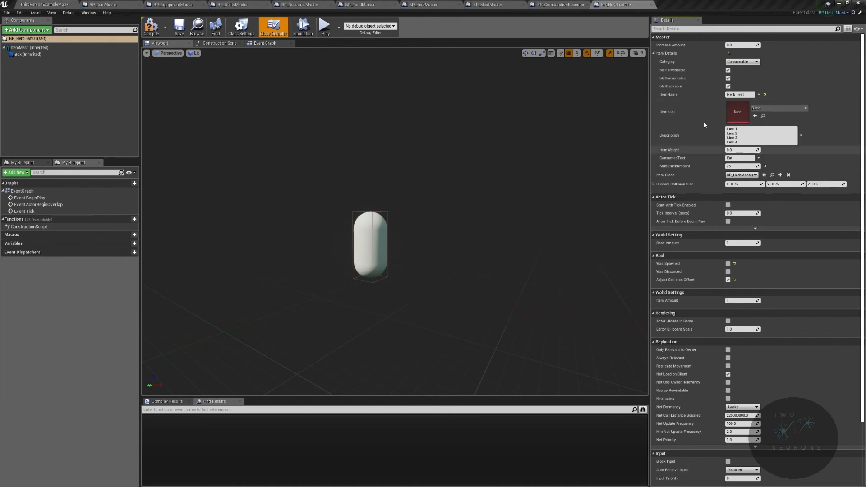
Step: Set the herb's ItemIcon to the T_Bush_D texture, and compile and save the blueprint
click(774, 107)
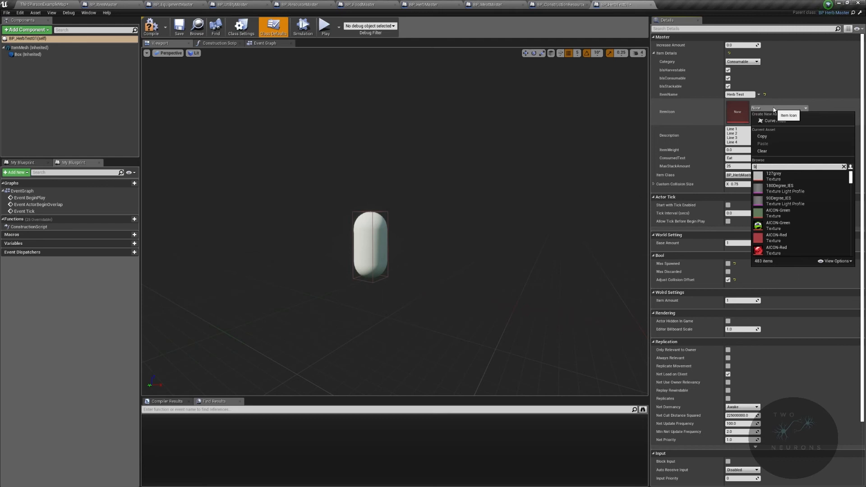
text(bush)
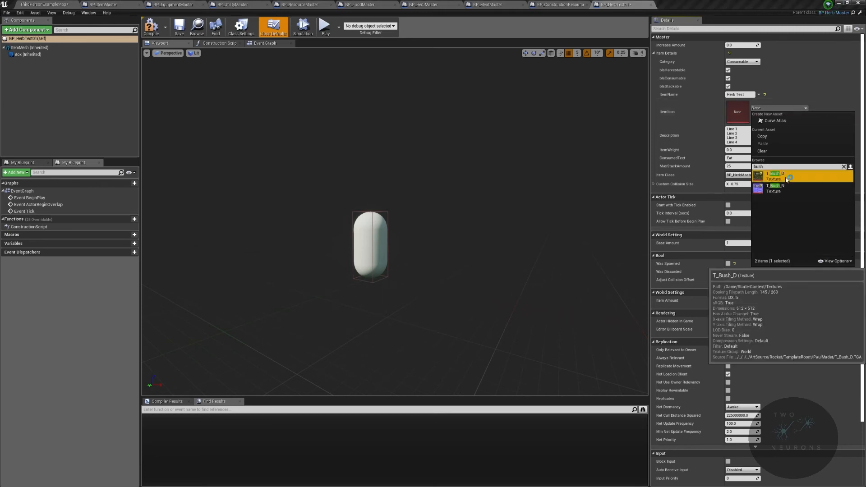
click(786, 177)
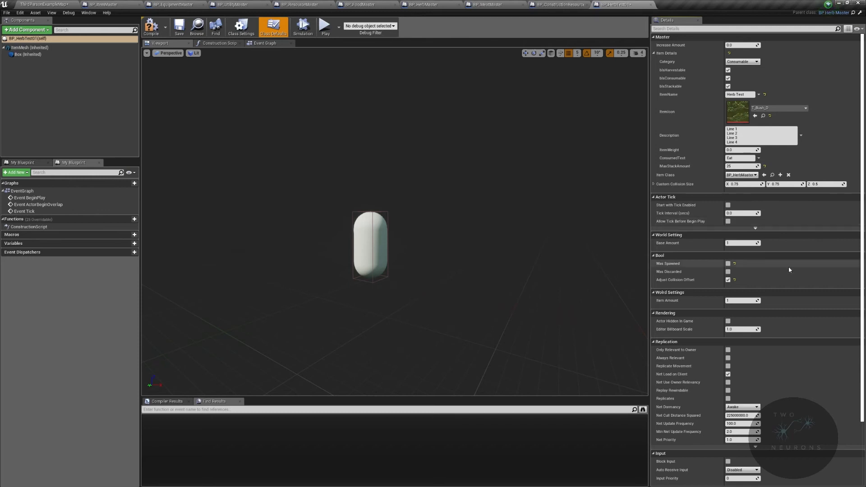
click(152, 27)
click(181, 29)
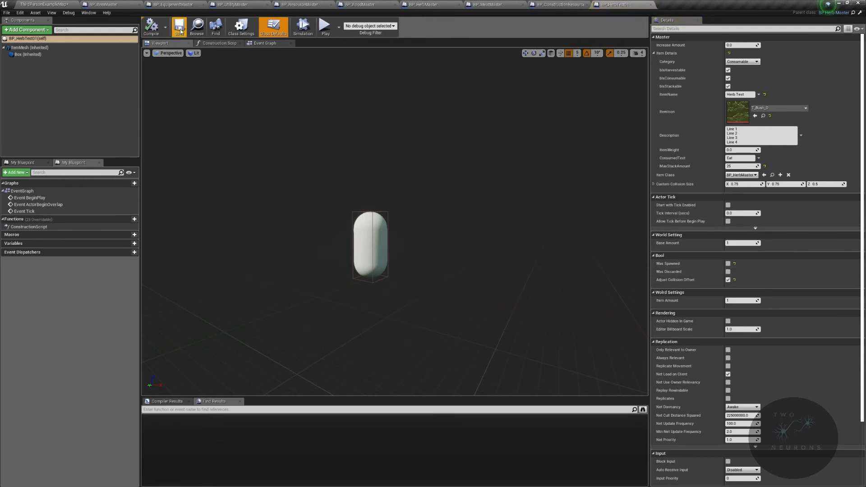
Step: Return to the level editor and open the SurvivalGame/Core/Actors/Items/Resources/Food content folder
click(45, 4)
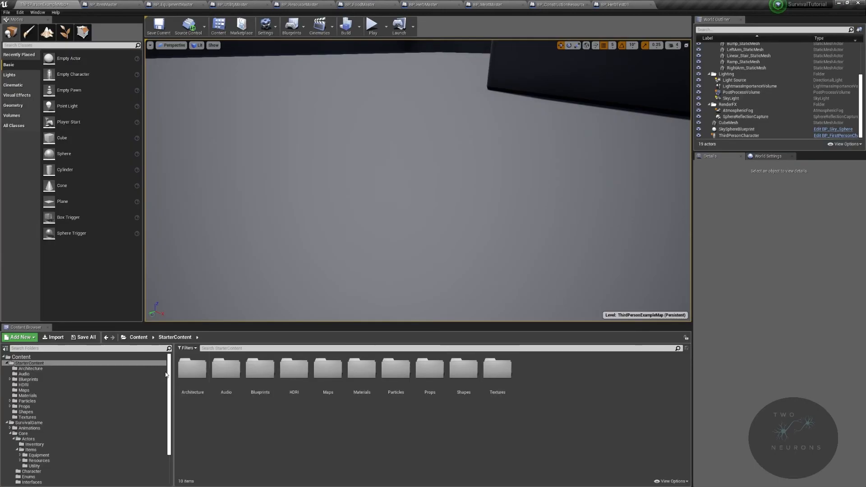
click(23, 434)
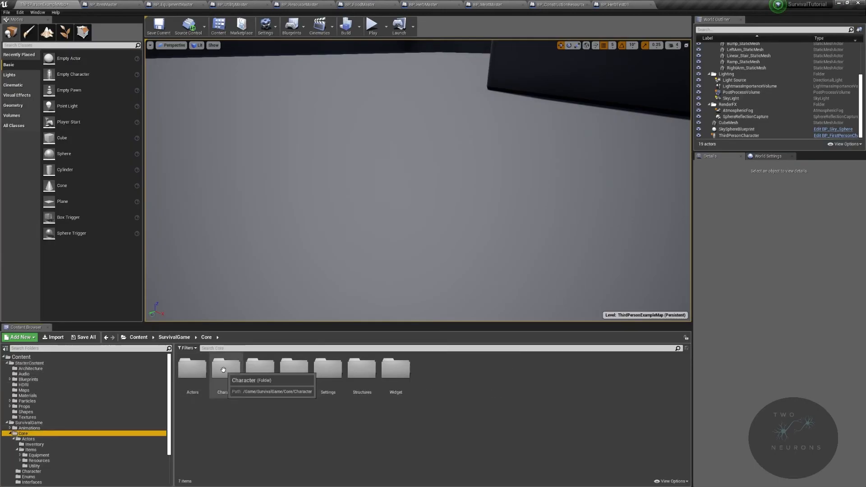
double_click(192, 367)
double_click(198, 368)
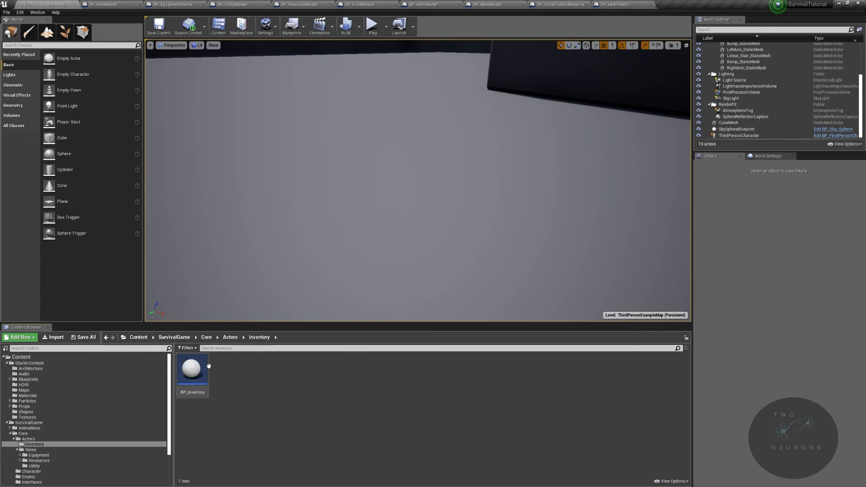
click(231, 337)
double_click(226, 368)
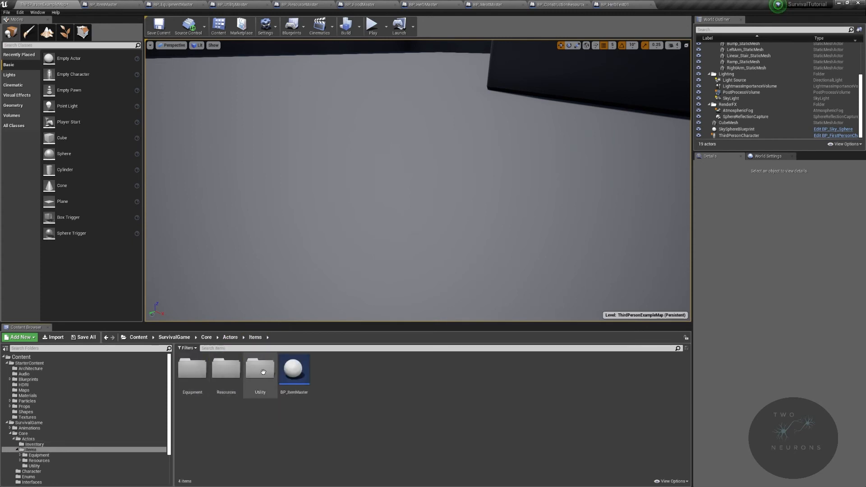
double_click(224, 368)
double_click(226, 367)
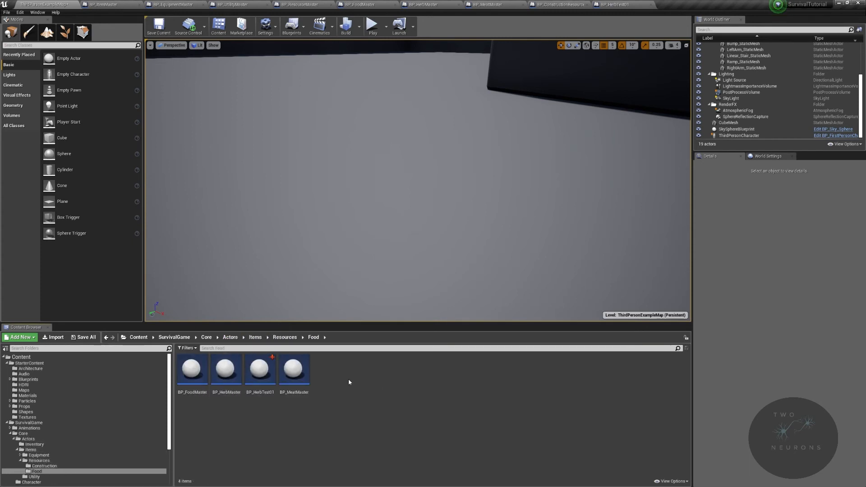
Step: Create a child blueprint class of BP_MeatMaster named BP_MeatCube and open it
right_click(309, 370)
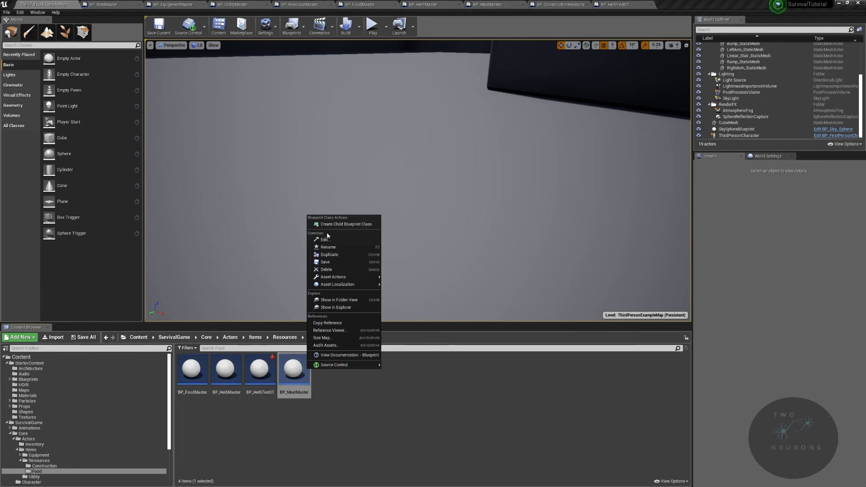
click(343, 224)
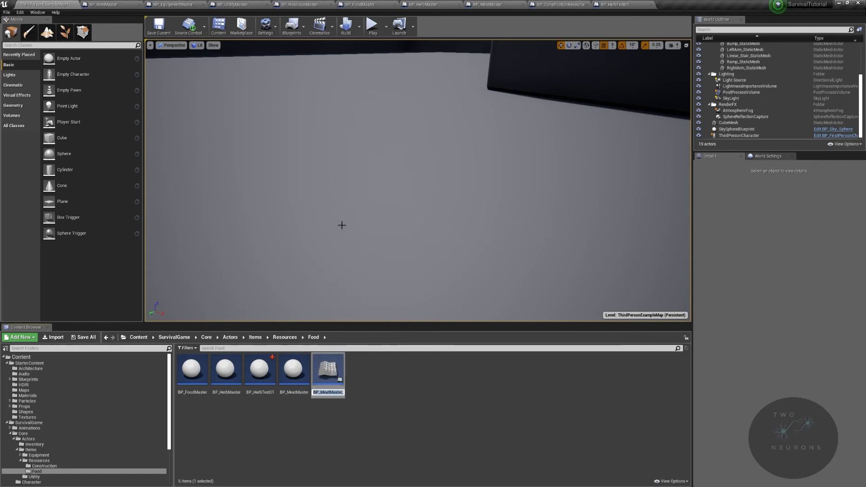
text(BP_MeatCube)
key(Return)
key(Return)
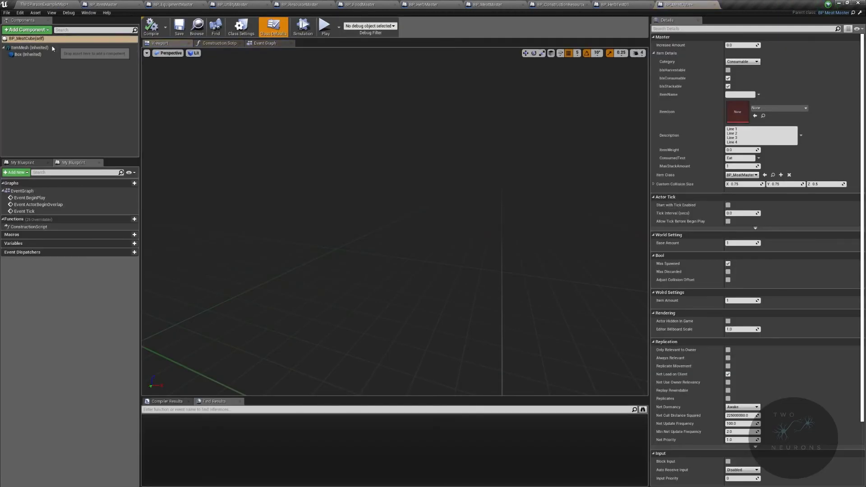
Step: Set the static mesh of BP_MeatCube's ItemMesh to 1M_Cube, check its Box component and compile the blueprint
click(52, 47)
click(791, 147)
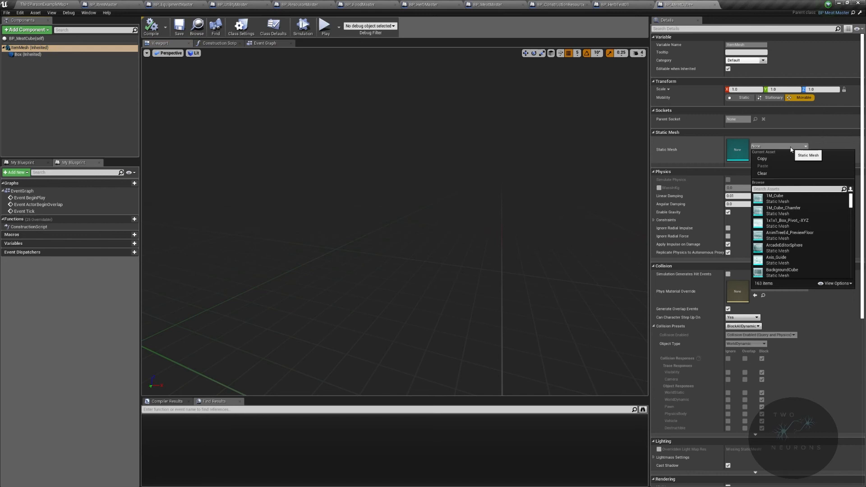
click(800, 198)
right_drag(542, 216, 523, 203)
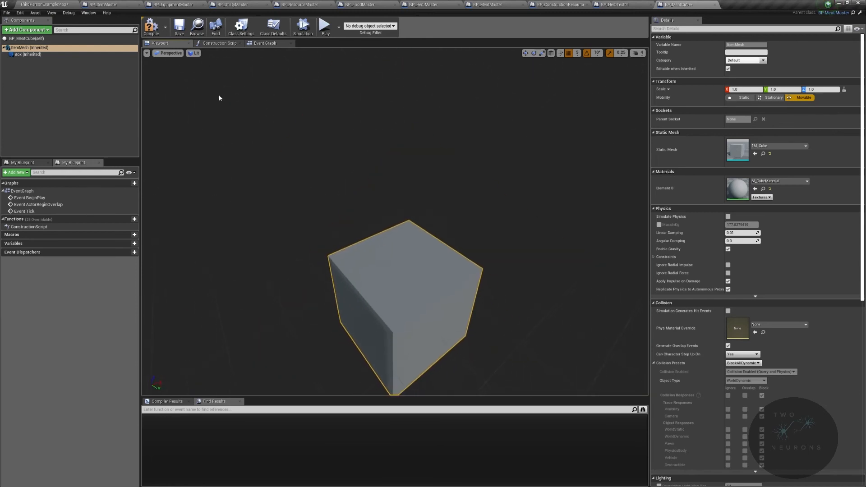
click(48, 39)
click(45, 48)
right_drag(289, 122, 237, 92)
click(69, 55)
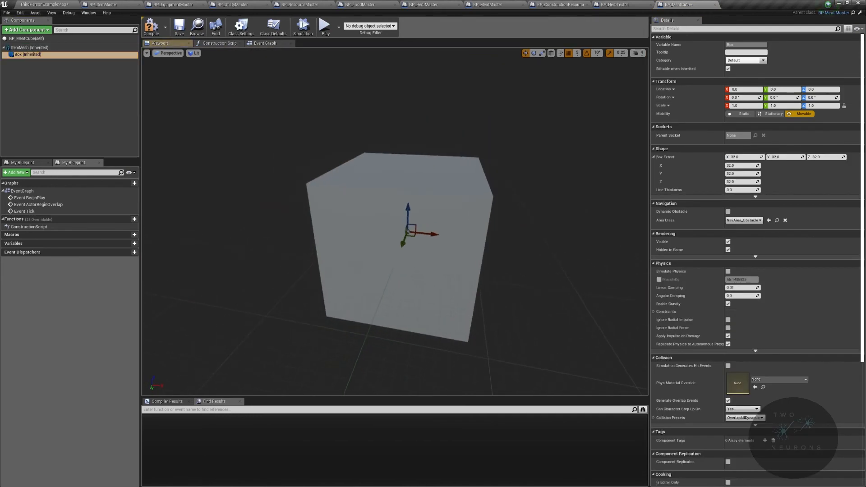
click(152, 27)
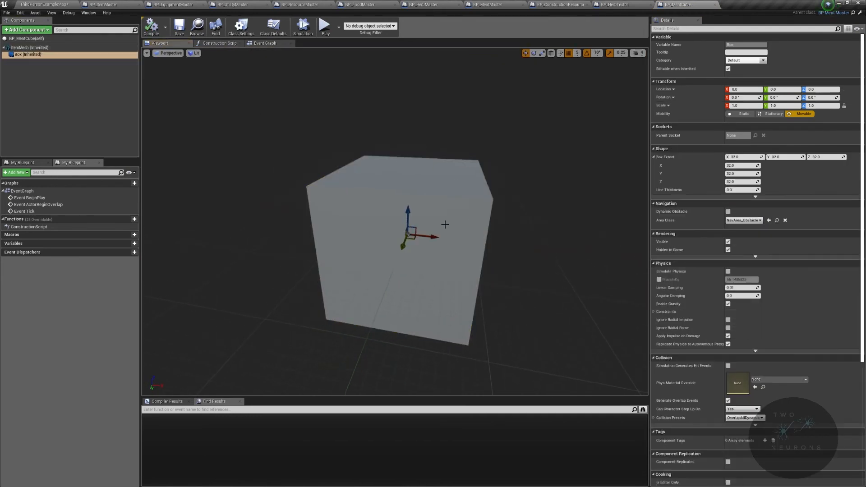
Step: Try moving the Box component along the X axis and undo the move
mouse_move(433, 236)
mouse_down()
mouse_move(260, 220)
mouse_move(441, 227)
mouse_up()
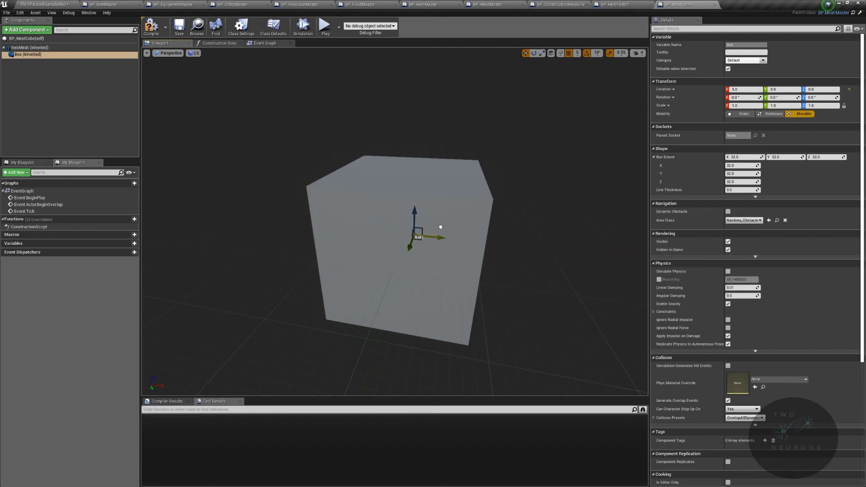
key(ctrl+z)
click(43, 54)
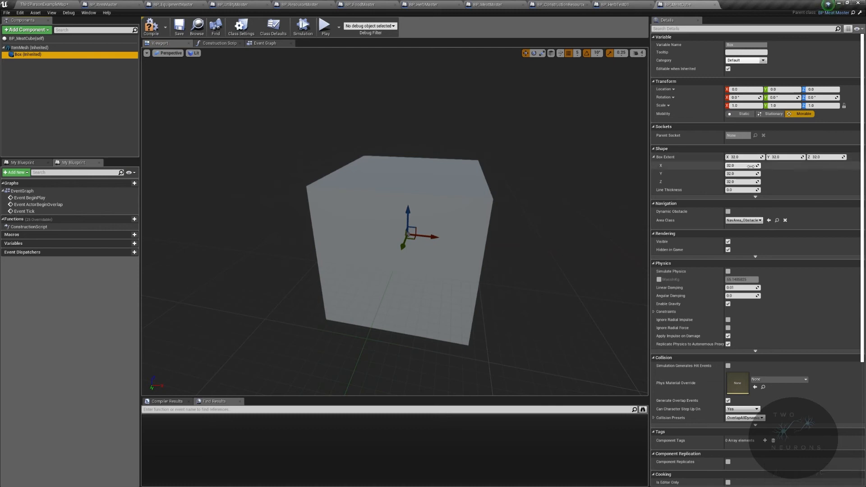
Step: In BP_MeatCube's class defaults, set Custom Collision Size to 1.5 on X, Y and Z
click(82, 39)
click(747, 184)
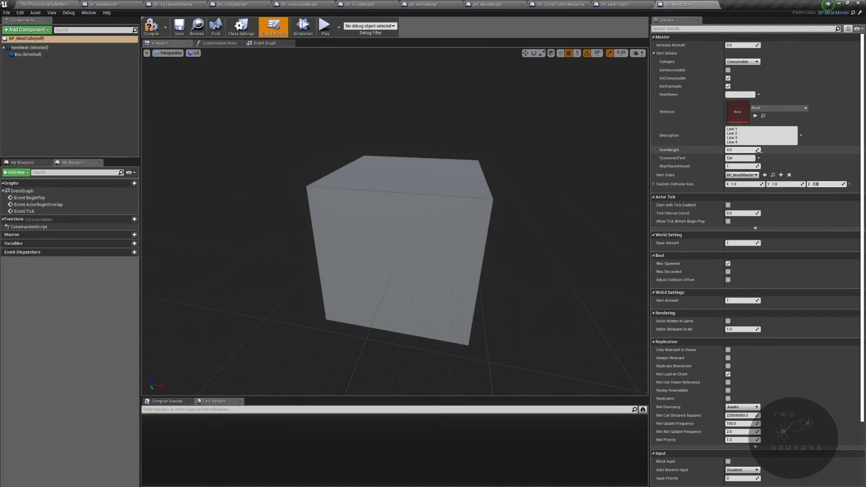
click(748, 184)
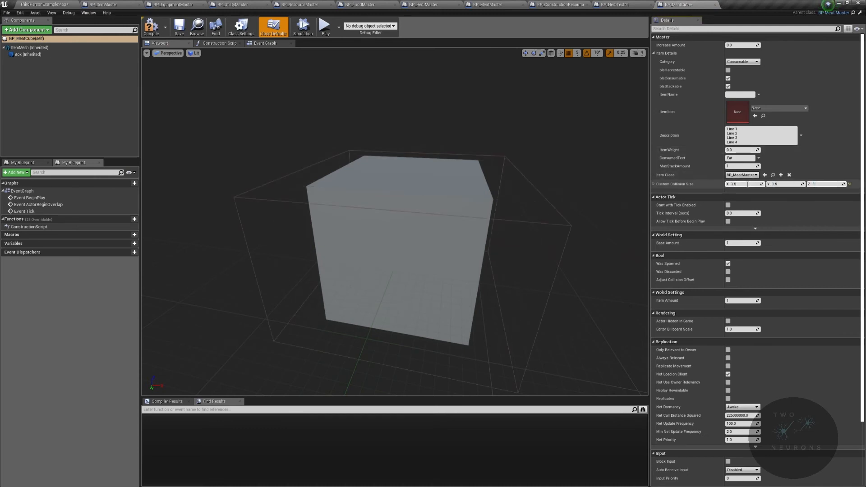
key(Return)
mouse_move(487, 203)
right_down()
mouse_move(582, 203)
mouse_move(510, 200)
mouse_move(541, 206)
mouse_move(506, 215)
mouse_move(476, 205)
right_up()
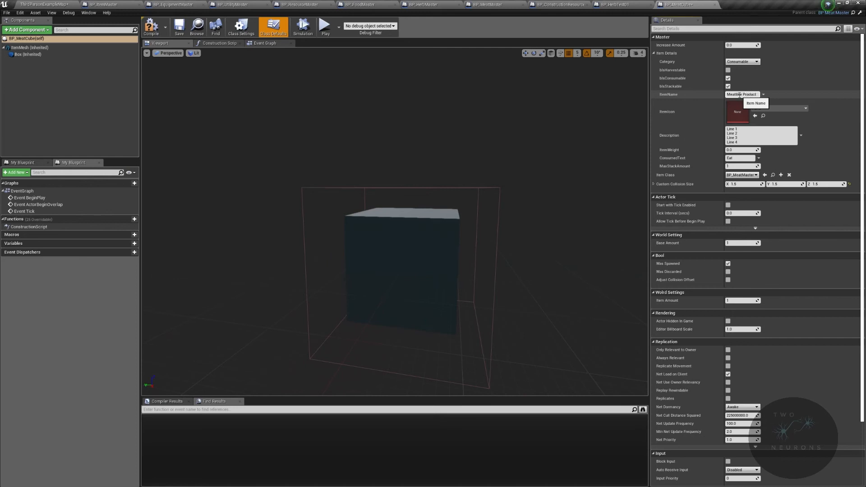
Step: Name BP_MeatCube's item "Meatlike Product" and describe it as "A meat like product that is very filling"
click(794, 108)
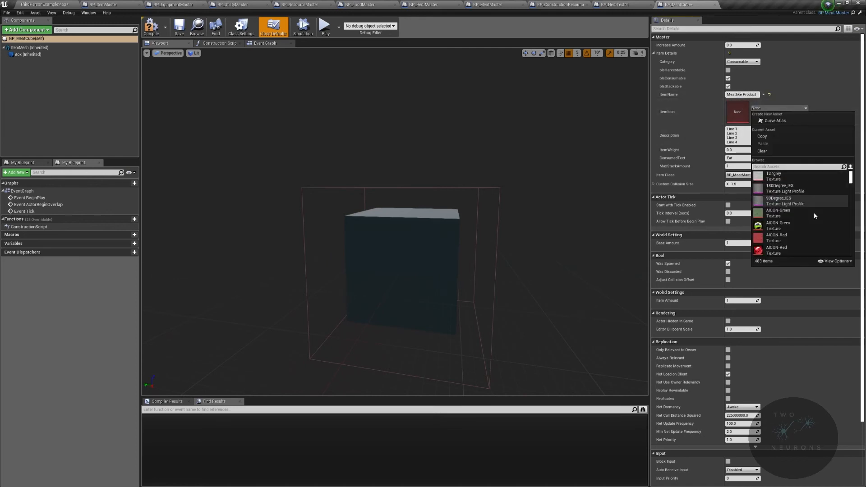
click(729, 131)
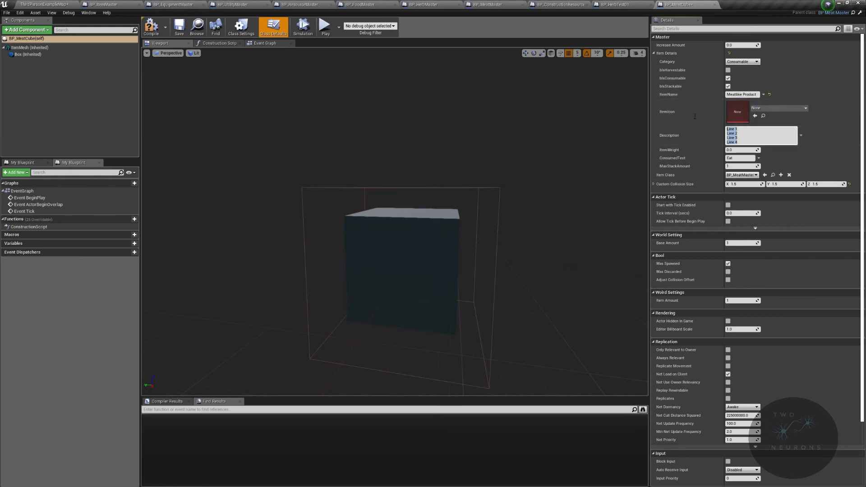
text(A meat lik)
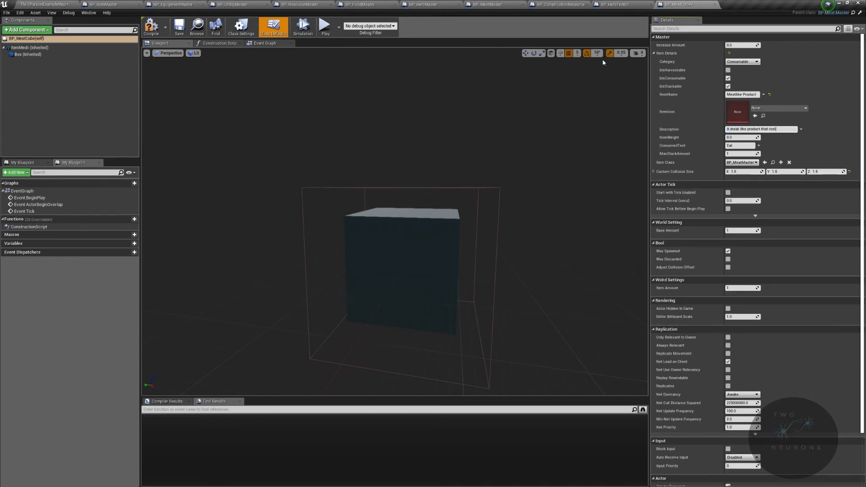
text(e product that restores a lot of)
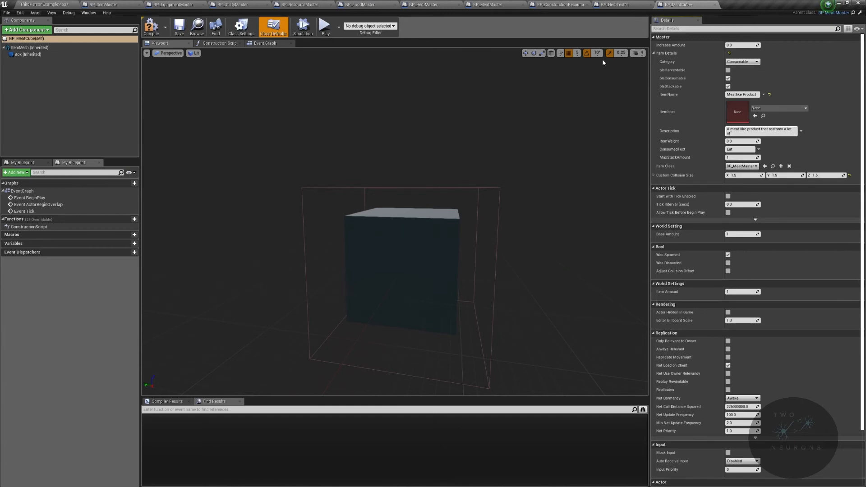
key(BackSpace)
key(BackSpace)
key(BackSpace)
key(BackSpace)
key(BackSpace)
key(BackSpace)
key(BackSpace)
key(BackSpace)
key(BackSpace)
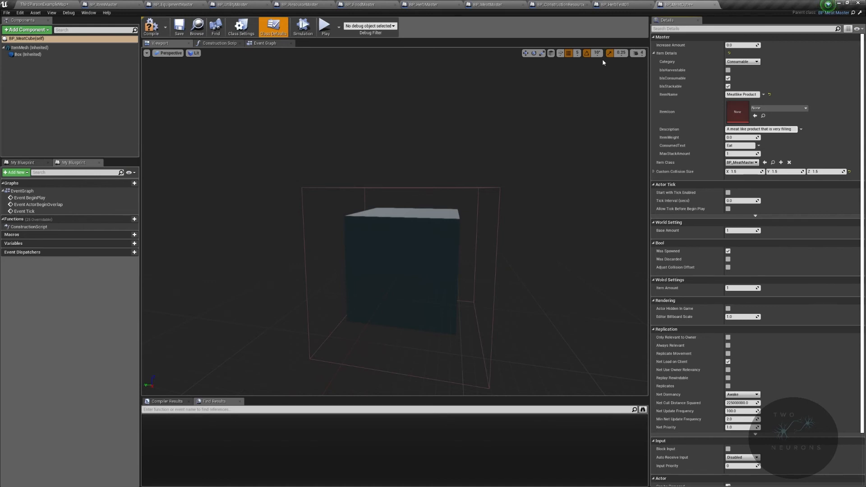
Step: Set BP_MeatCube's item icon to T_Brick_Clay_New_D and its item weight to 140
click(795, 109)
text(b)
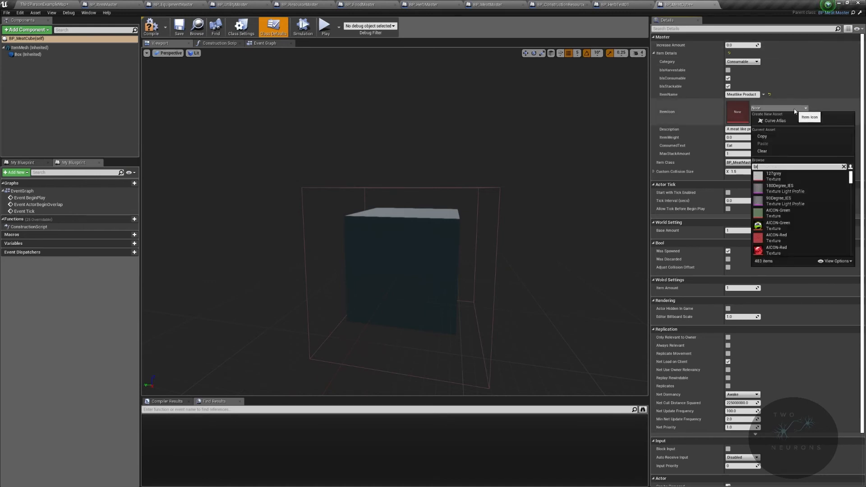
text(rick)
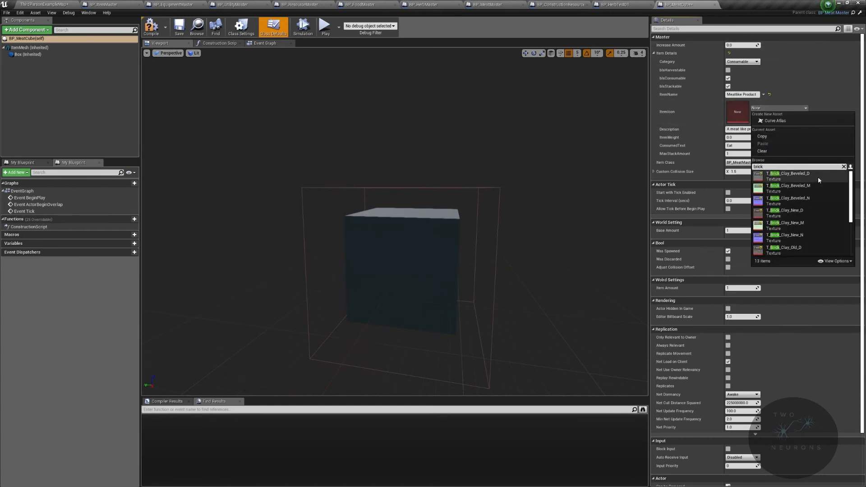
click(814, 211)
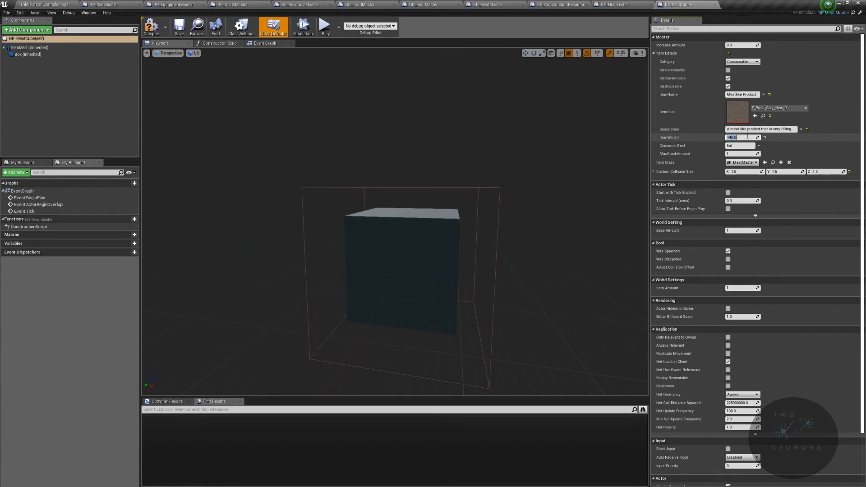
Step: Set BP_HerbTest01's item weight to 1.0 and examine the IncreaseAmount variable in BP_FoodMaster
click(615, 5)
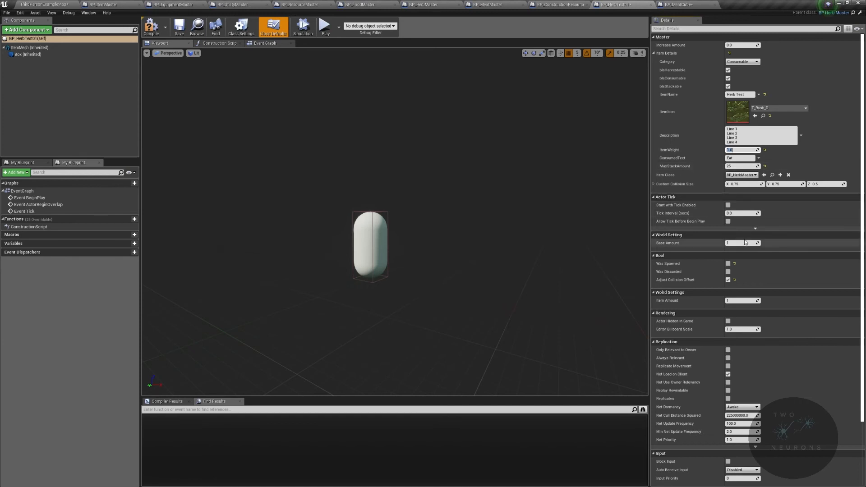
click(426, 5)
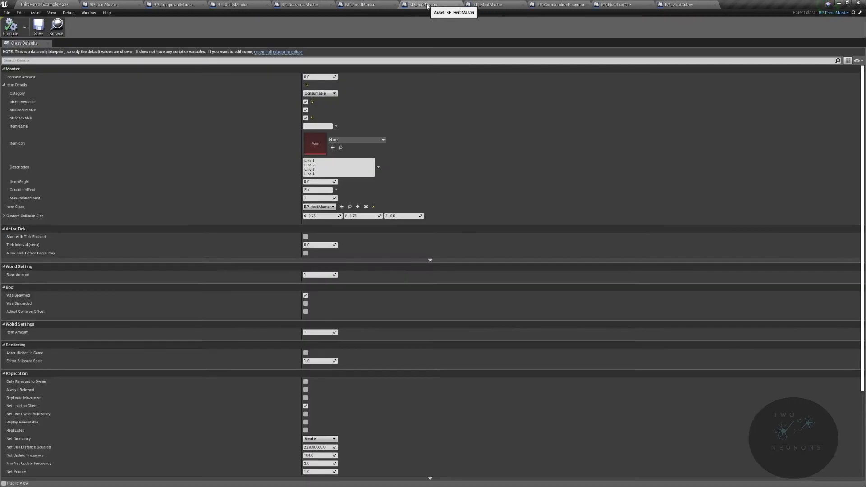
click(360, 5)
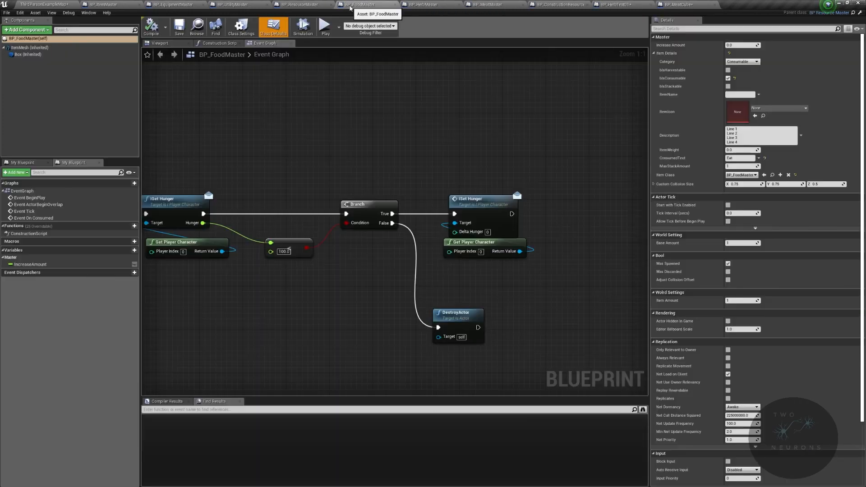
click(36, 266)
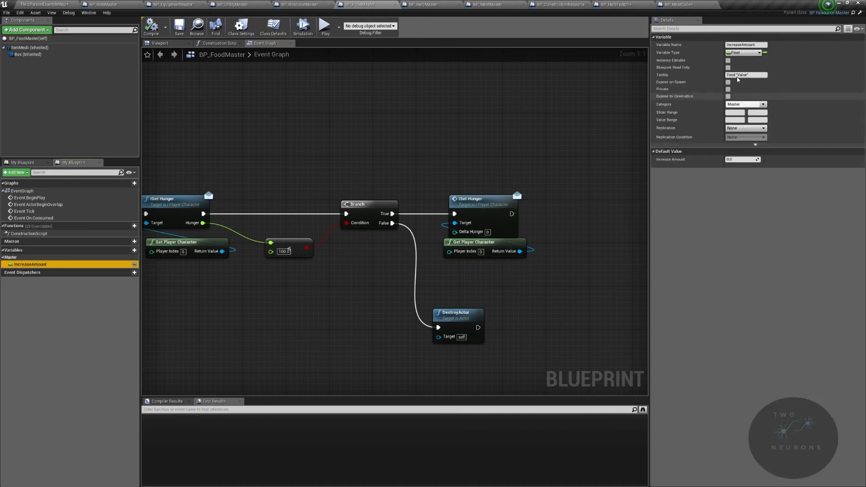
Step: Set Increase Amount to 50 in BP_MeatCube and to 15 in BP_HerbTest01, and compile the herb blueprint
click(682, 4)
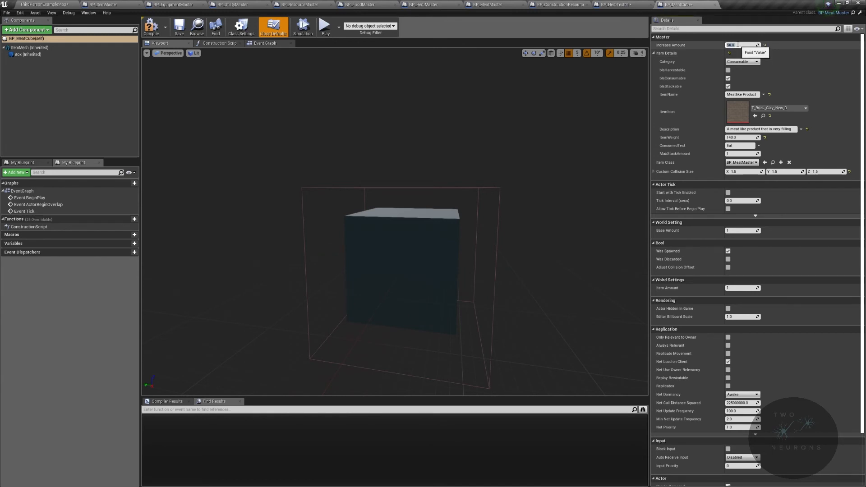
click(616, 4)
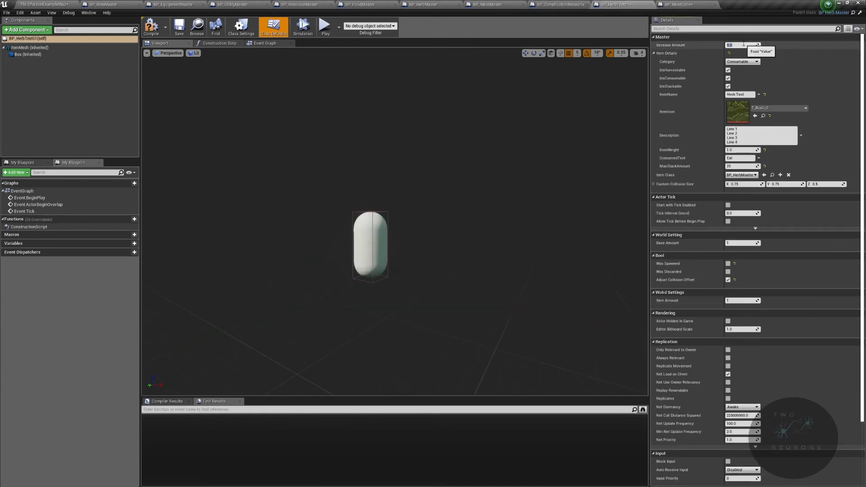
key(Return)
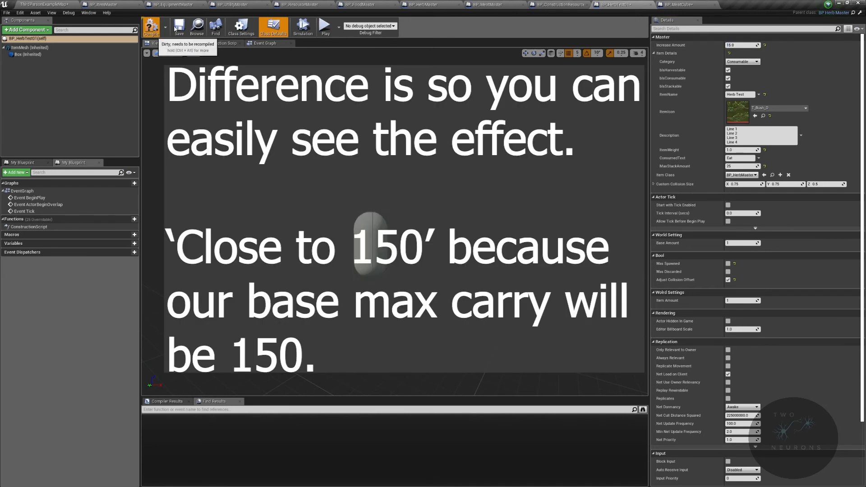
Step: Turn off Was Spawned in BP_MeatCube's defaults and save the blueprint
click(676, 5)
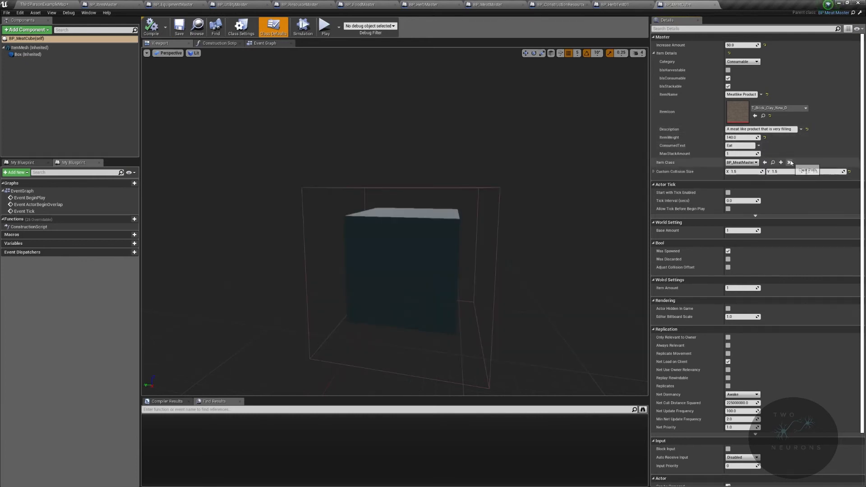
click(728, 251)
click(186, 29)
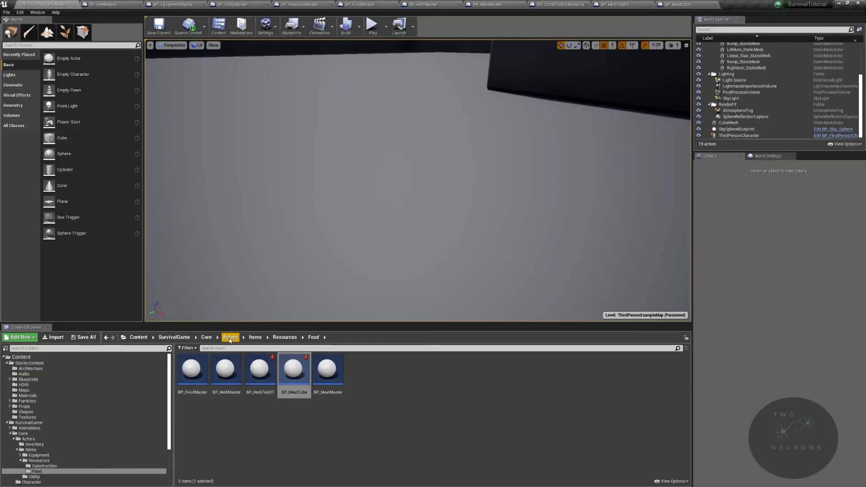
Step: Open BP_FirstPersonCharacter from the Core/Character folder and close its IGet Inventory Actor graph
click(230, 338)
click(206, 337)
click(224, 372)
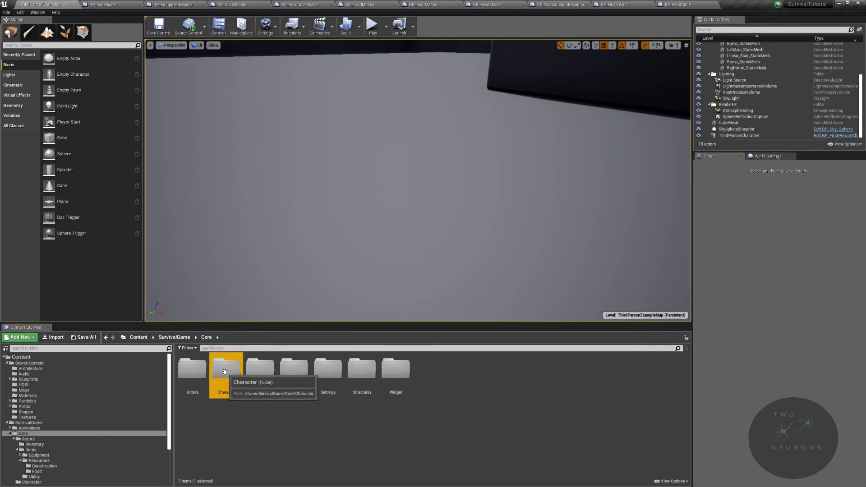
double_click(224, 371)
double_click(191, 367)
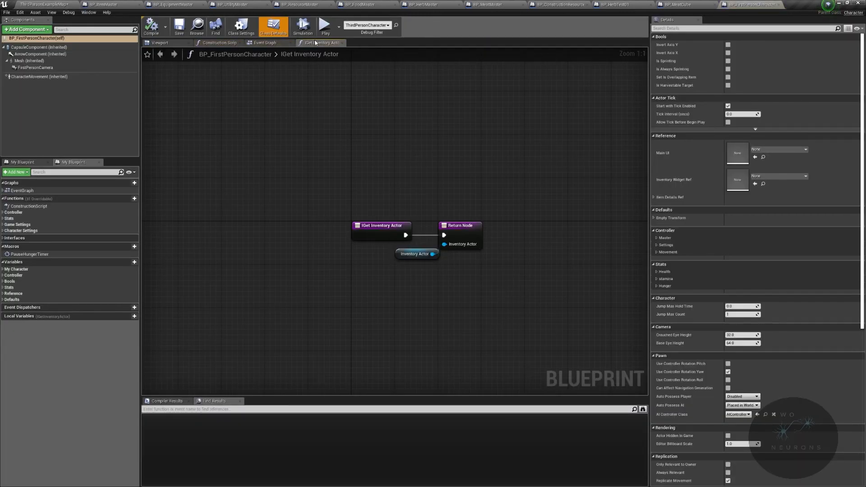
click(341, 44)
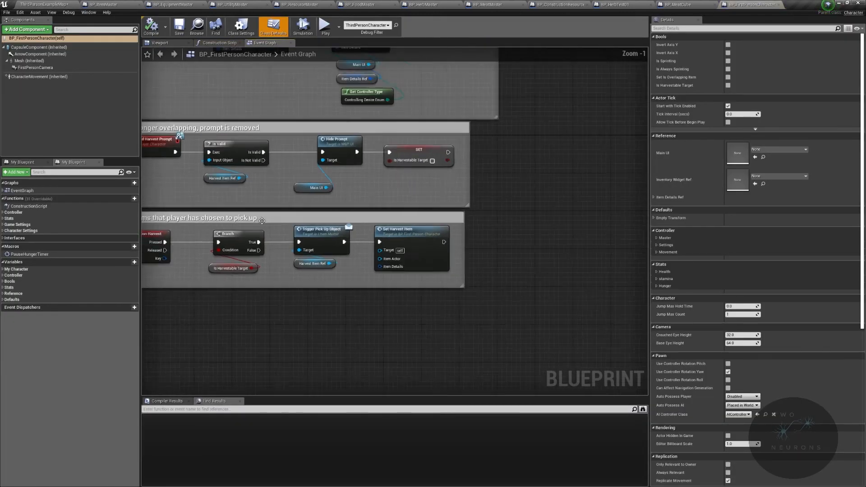
Step: Add the Event ISet Hunger interface event below the JustAte event in the character's event graph
right_drag(180, 345, 645, 204)
right_drag(273, 150, 544, 91)
right_drag(395, 388, 377, 235)
scroll(378, 294, up, 4)
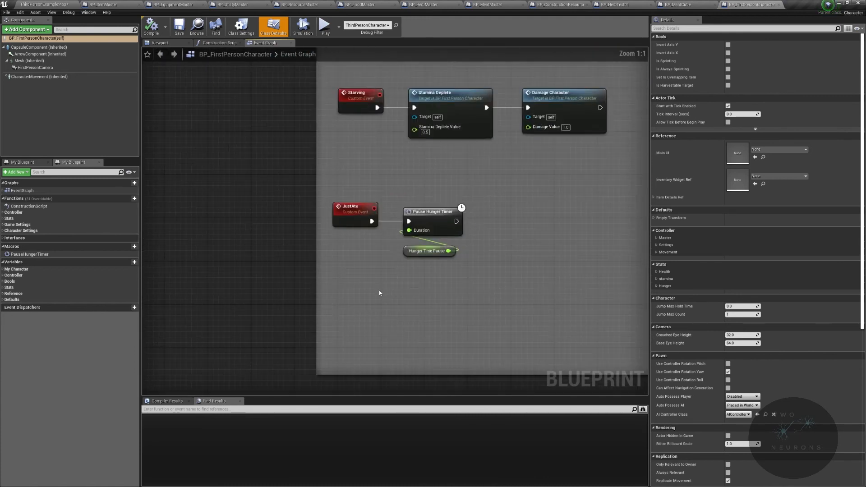
right_drag(378, 294, 317, 243)
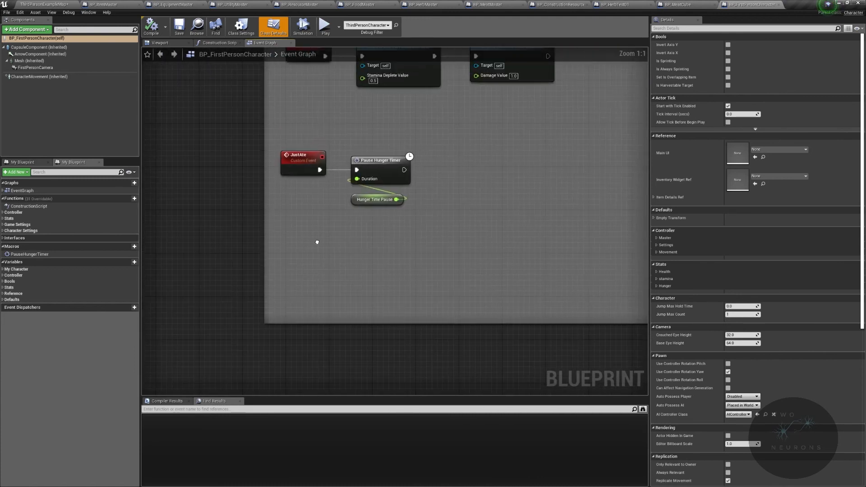
right_click(294, 280)
text(I set hunger)
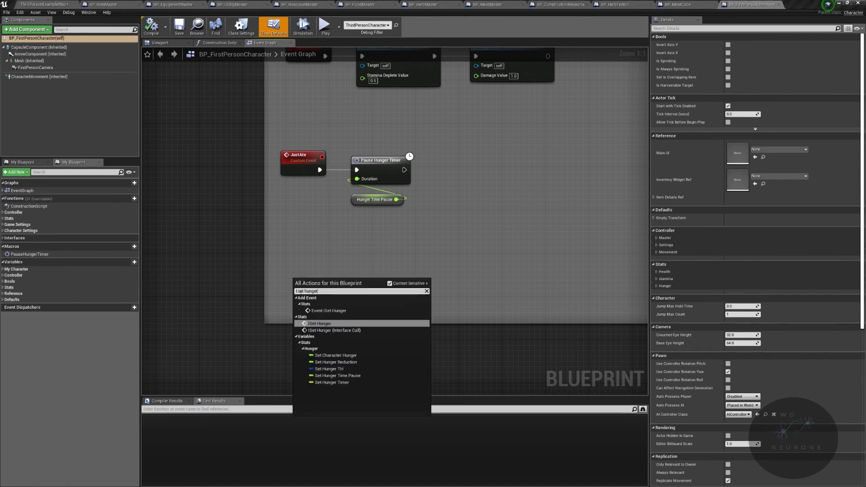
click(329, 311)
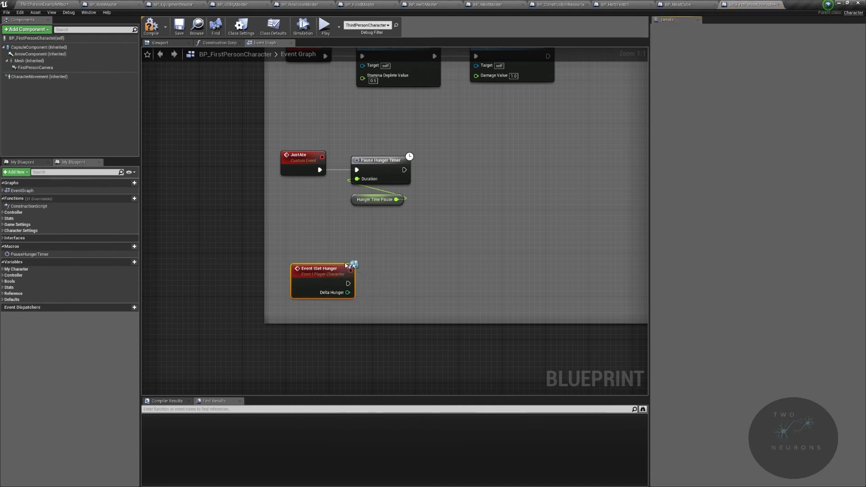
right_drag(346, 265, 302, 278)
Step: Connect a Set Hunger function call to Event ISet Hunger and compile BP_FirstPersonCharacter
click(3, 218)
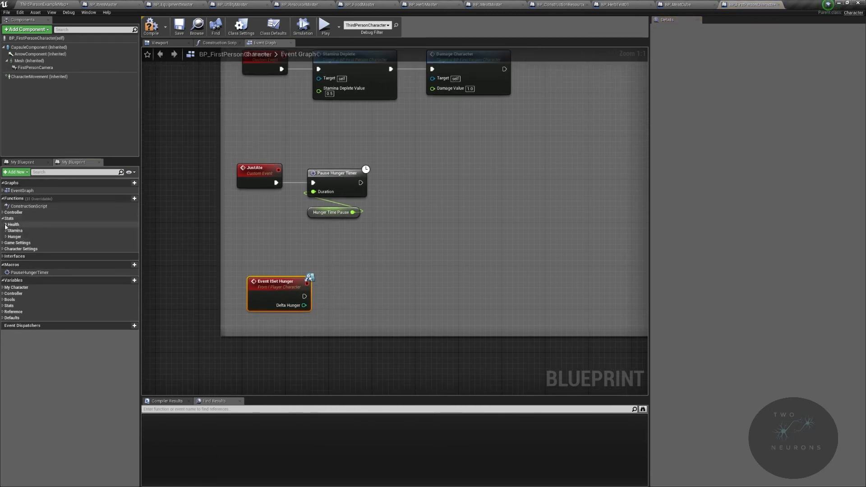
click(5, 237)
drag(44, 265, 305, 297)
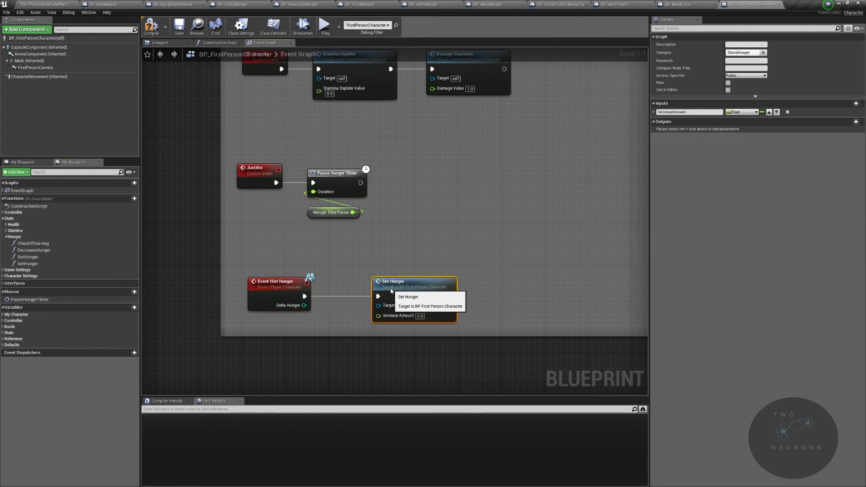
right_drag(414, 230, 389, 461)
right_drag(550, 122, 518, 0)
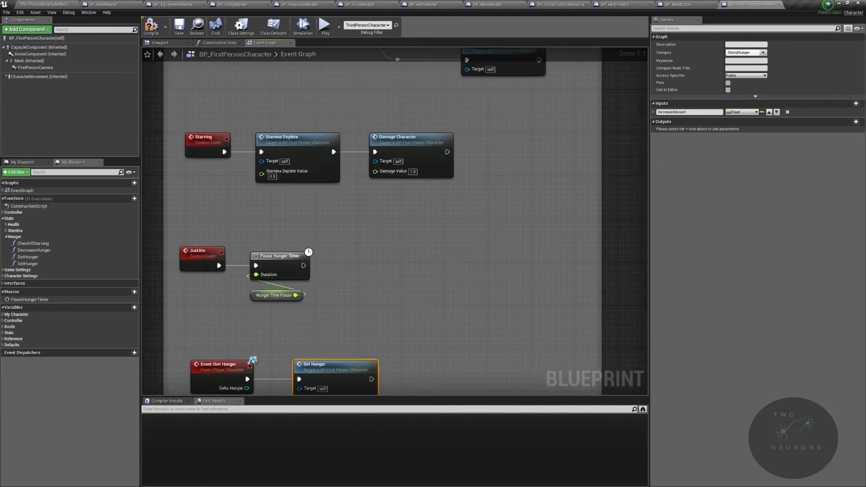
right_drag(239, 310, 219, 183)
drag(317, 253, 328, 253)
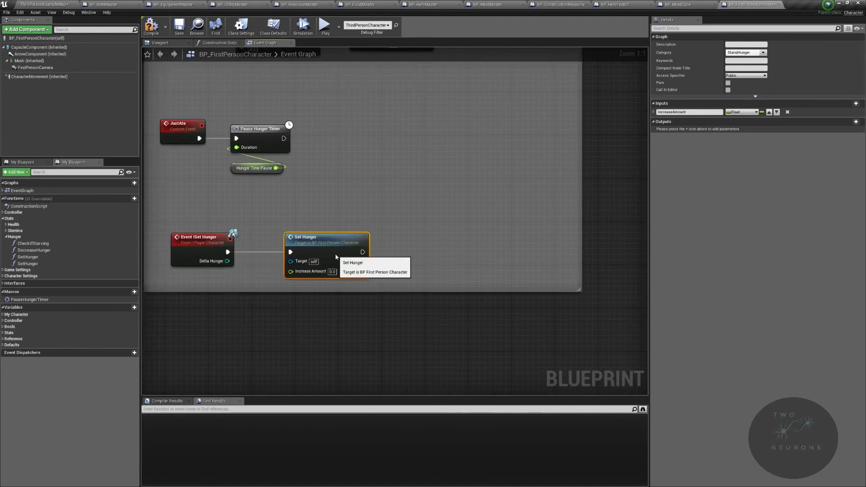
click(210, 257)
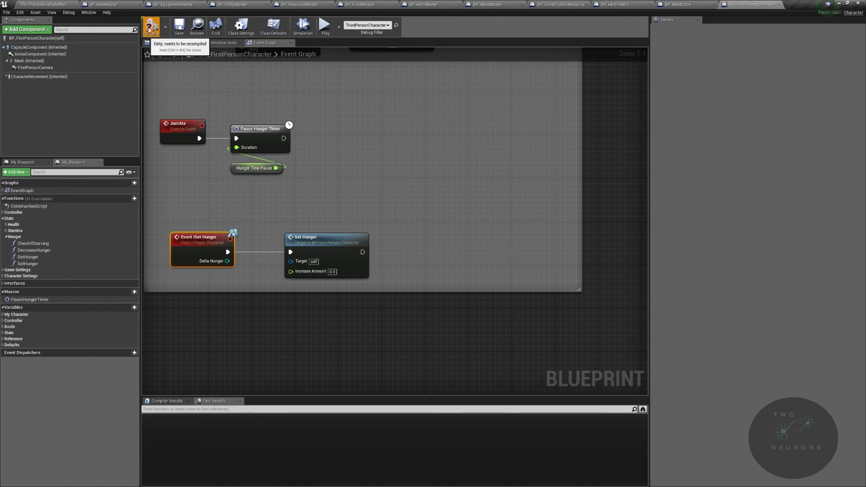
click(149, 29)
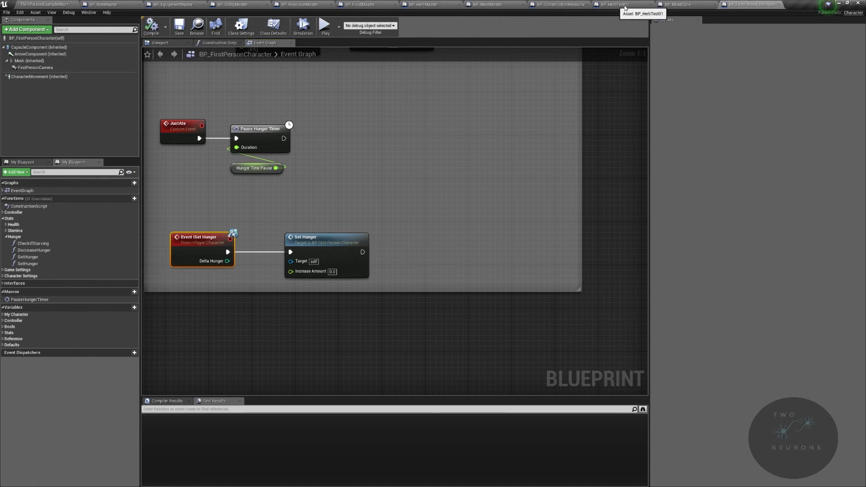
Step: In the I_PlayerCharacter interface, change ISet Hunger's DeltaHunger input type to Float and compile
double_click(188, 248)
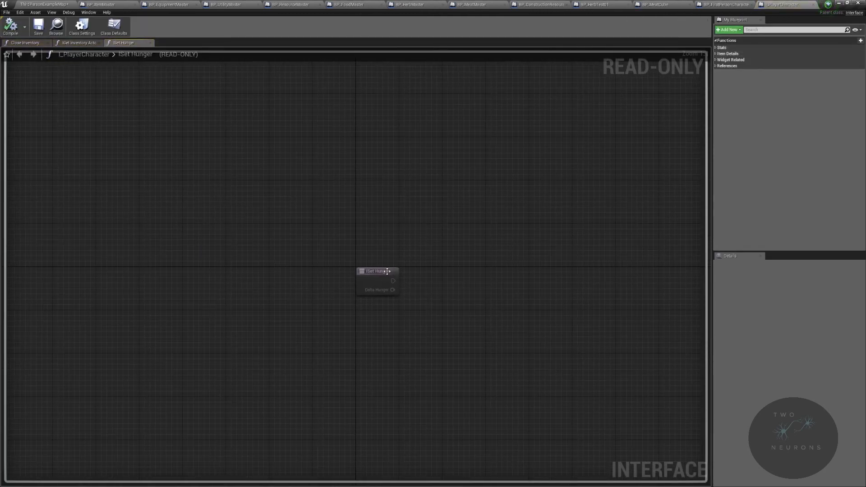
click(388, 271)
click(777, 333)
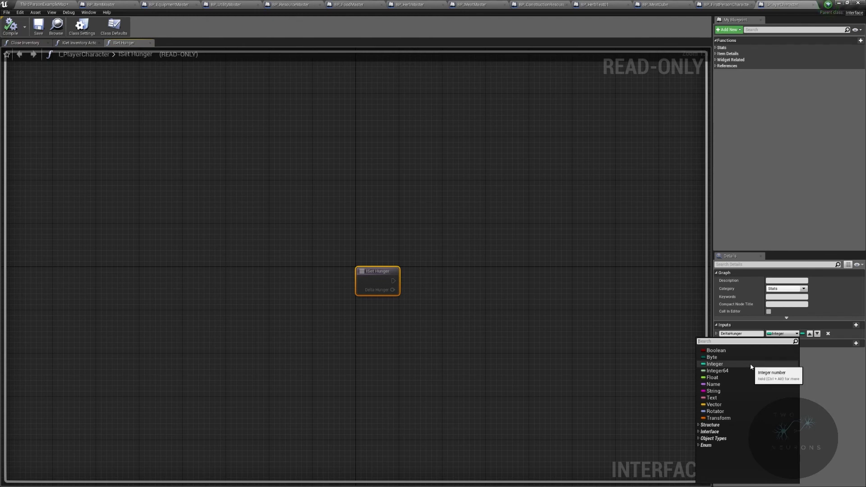
click(715, 378)
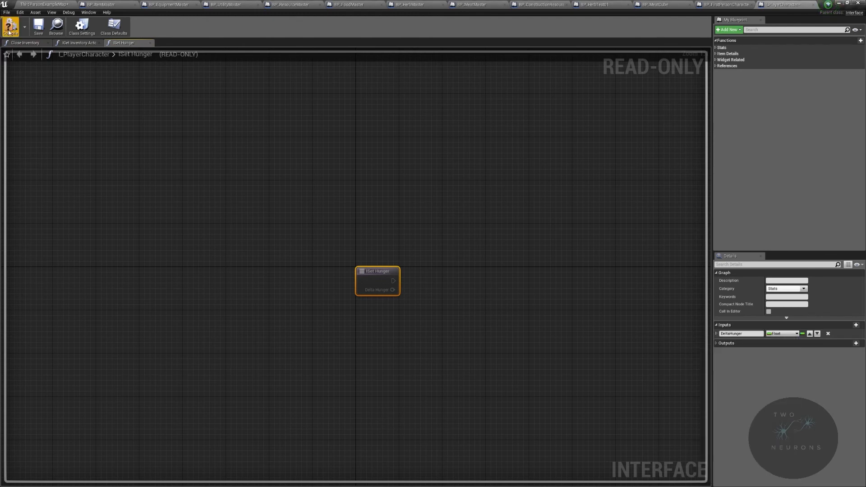
click(8, 31)
Step: In BP_FoodMaster's event graph, move Get Player Character further below ISet Hunger and refresh the ISet Hunger node
click(356, 5)
drag(466, 245, 467, 261)
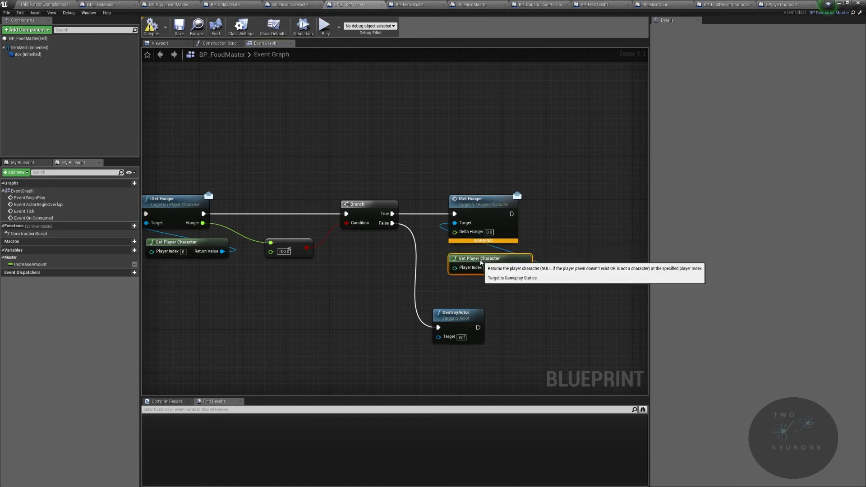
right_click(490, 212)
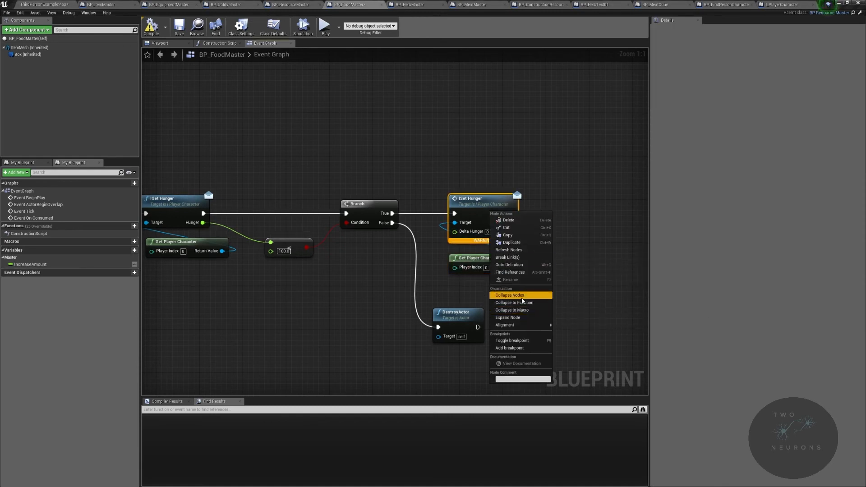
click(526, 250)
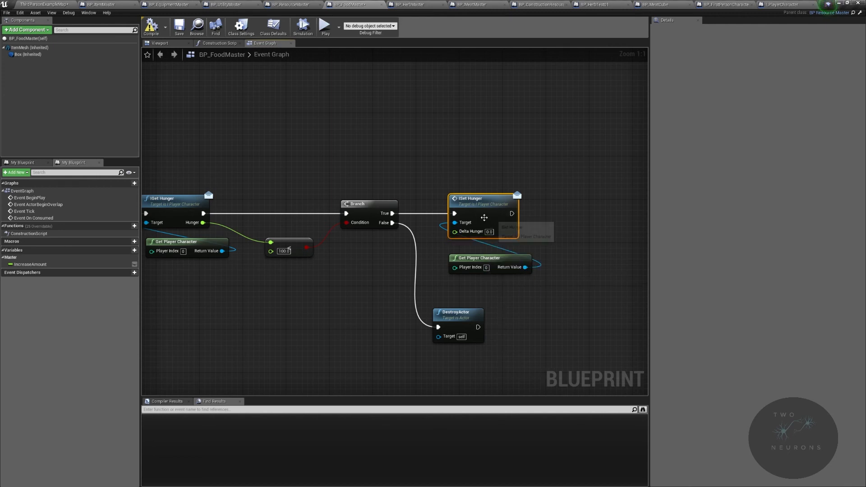
Step: Feed the IncreaseAmount variable into ISet Hunger's Delta Hunger input, stack the input nodes beneath it and compile BP_FoodMaster
drag(31, 264, 465, 232)
drag(473, 264, 473, 248)
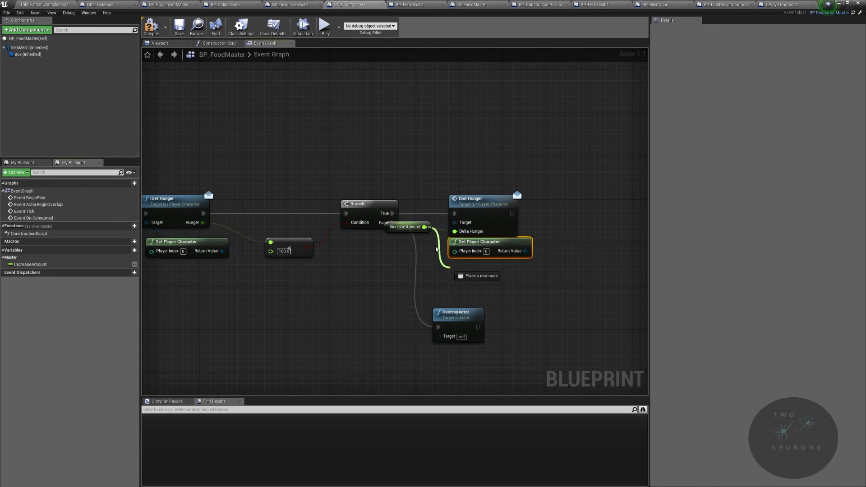
click(419, 224)
drag(420, 224, 489, 266)
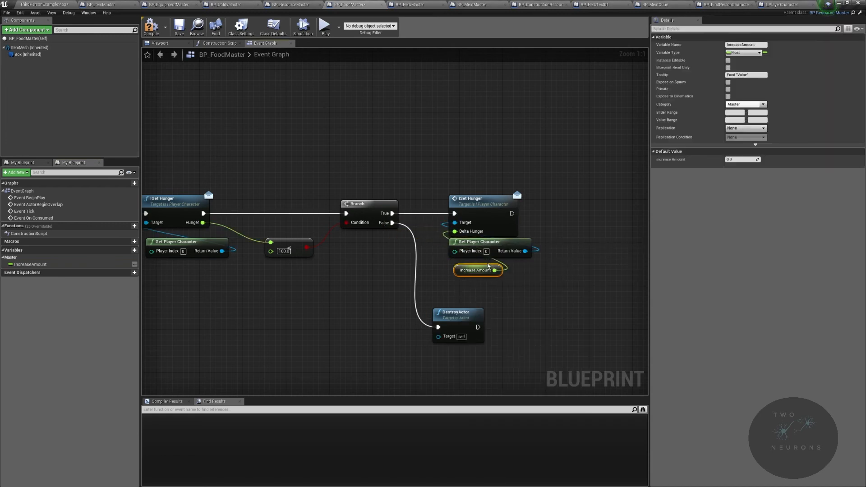
click(153, 27)
Step: In BP_FirstPersonCharacter, connect Event ISet Hunger's Delta Hunger to Set Hunger's Increase Amount and route the wire through a reroute node
click(761, 3)
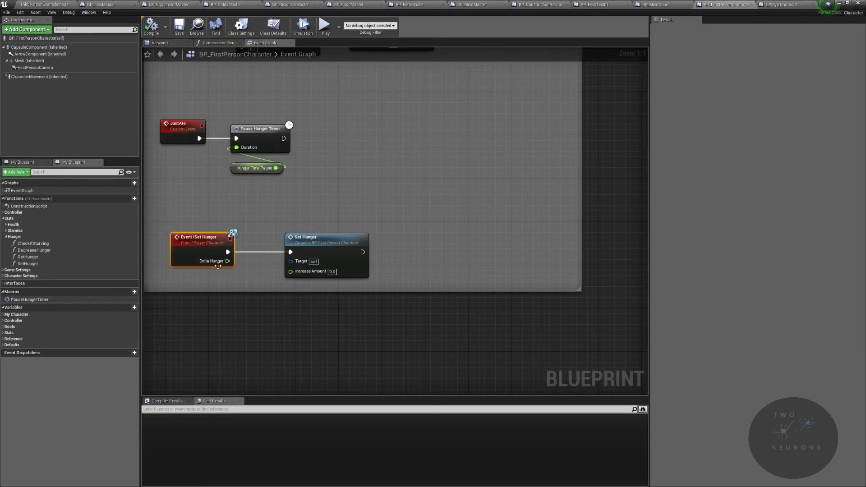
drag(227, 260, 294, 271)
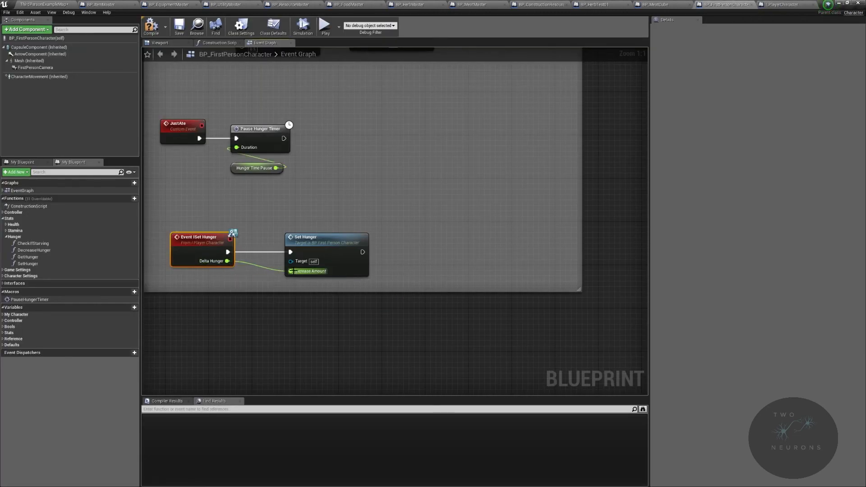
double_click(242, 262)
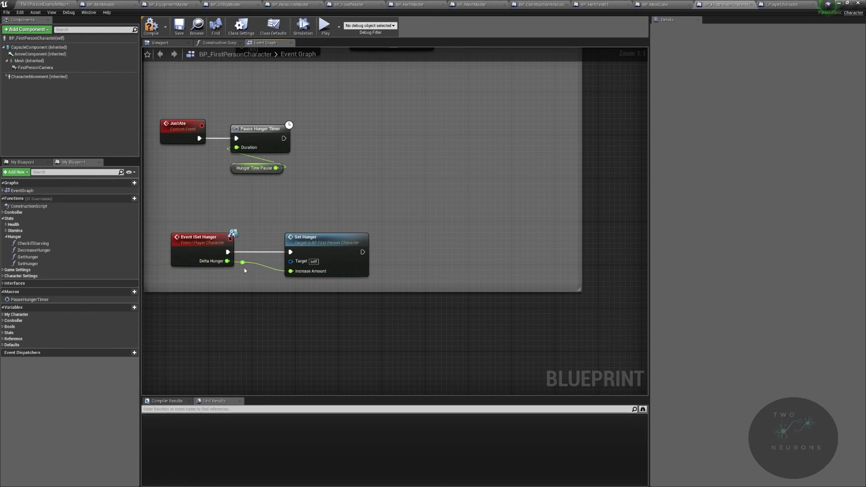
click(247, 263)
drag(250, 276, 335, 260)
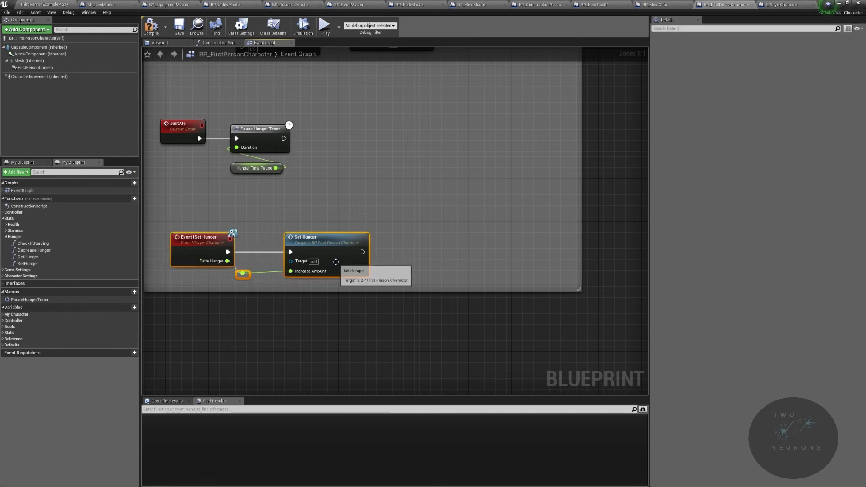
click(258, 251)
Step: Add a float greater-than comparison testing Delta Hunger against 0.0 beside the Set Hunger node
drag(227, 261, 412, 269)
text(>)
click(506, 290)
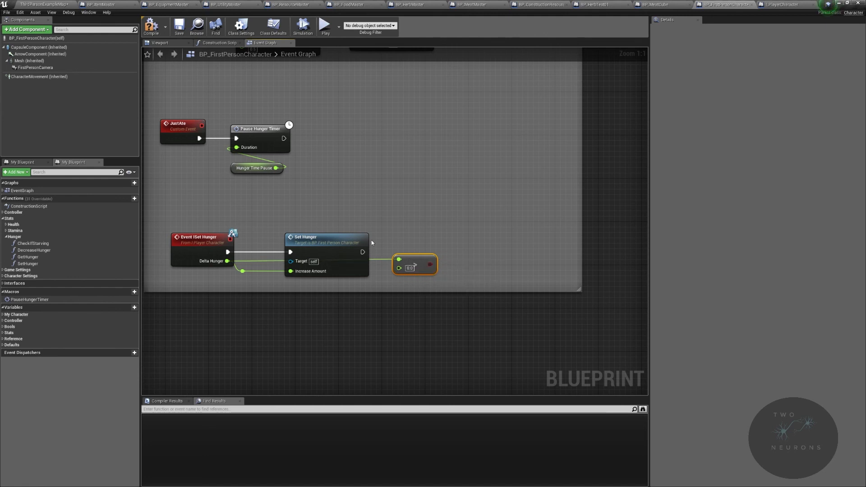
Step: Add a Branch after Set Hunger with the greater-than comparison as its condition, aligned with the execution wire
drag(364, 253, 499, 249)
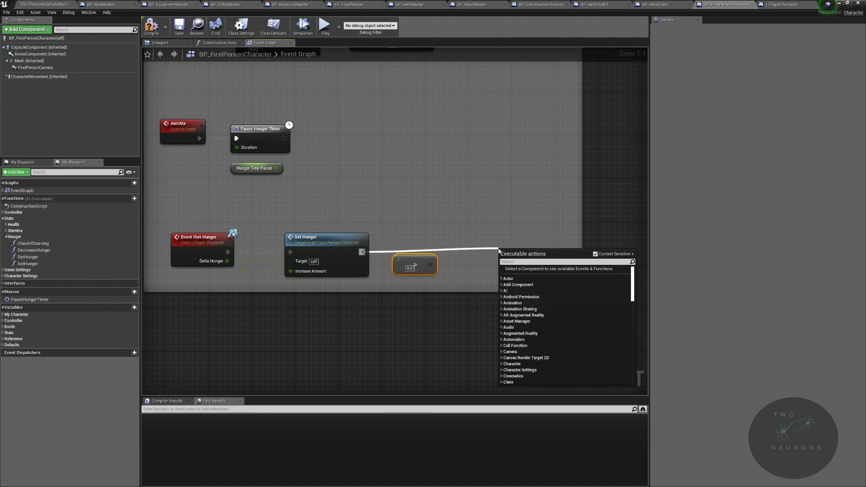
text(branch)
key(Return)
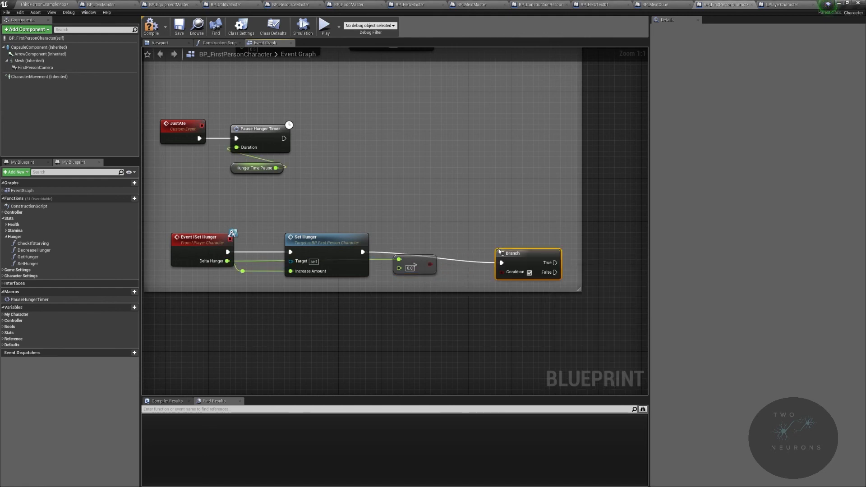
drag(509, 254, 478, 253)
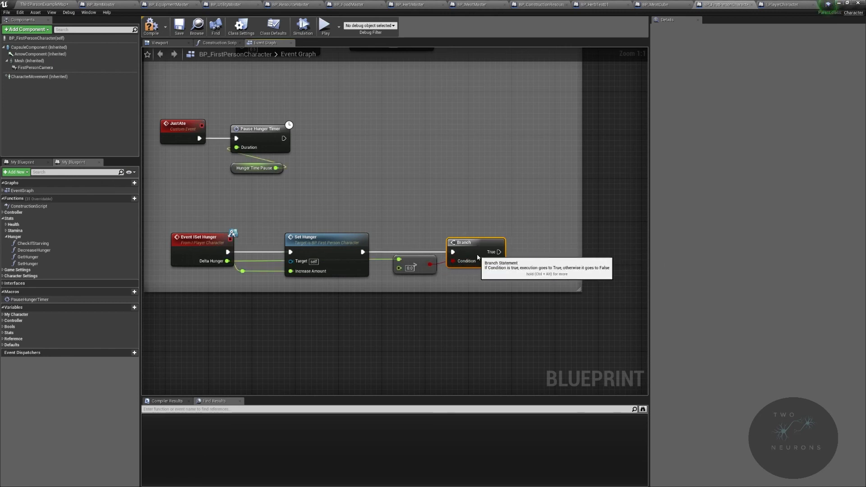
Step: Call the Just Ate event from the Branch's True output
right_drag(363, 239, 512, 239)
drag(407, 258, 603, 273)
right_drag(603, 273, 411, 264)
drag(438, 242, 486, 235)
text(just)
key(Return)
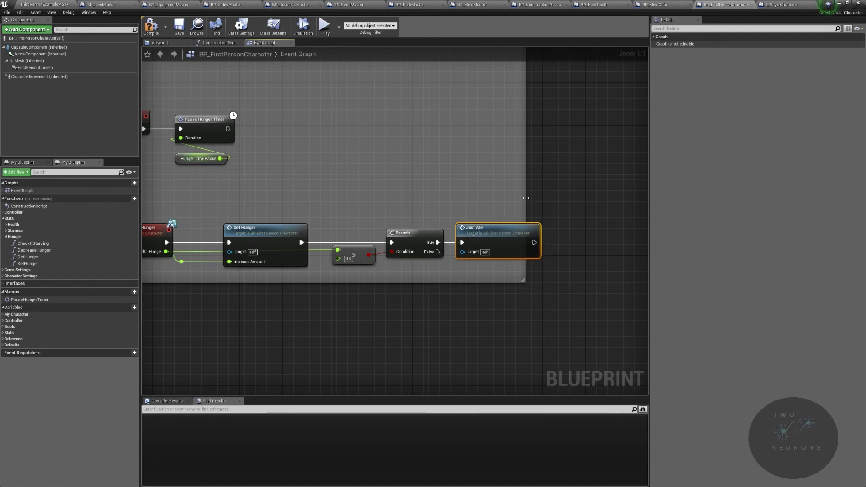
Step: Widen the comment box to enclose the Just Ate node, then compile and save BP_FirstPersonCharacter
drag(526, 200, 565, 197)
right_drag(321, 273, 398, 262)
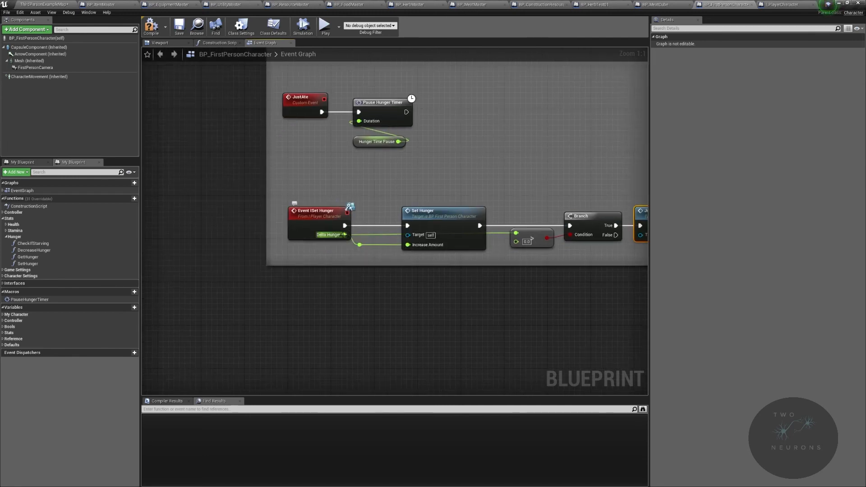
click(153, 28)
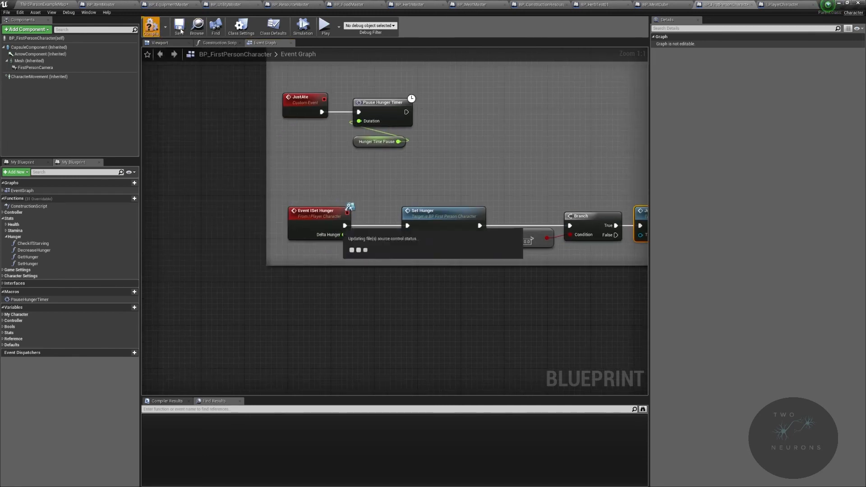
Step: Return to the level editor and open the Core/Actors/Items/Resources/Food folder
click(38, 3)
right_drag(325, 232, 295, 234)
click(206, 337)
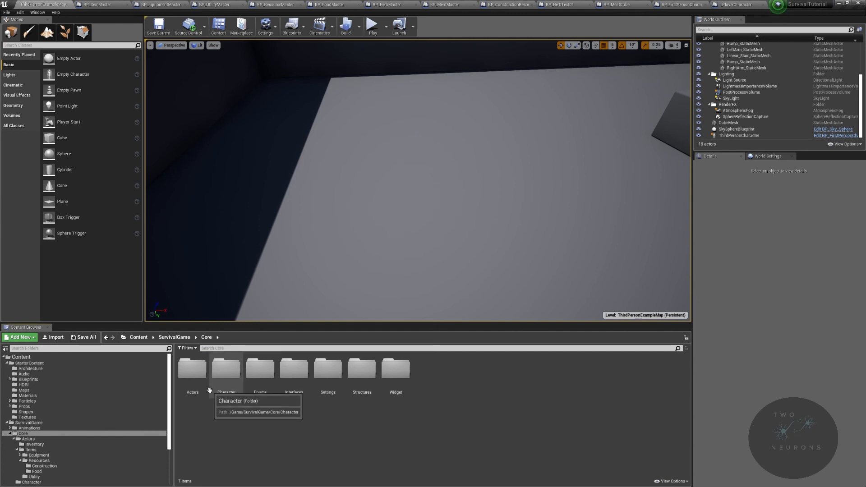
double_click(192, 371)
double_click(217, 374)
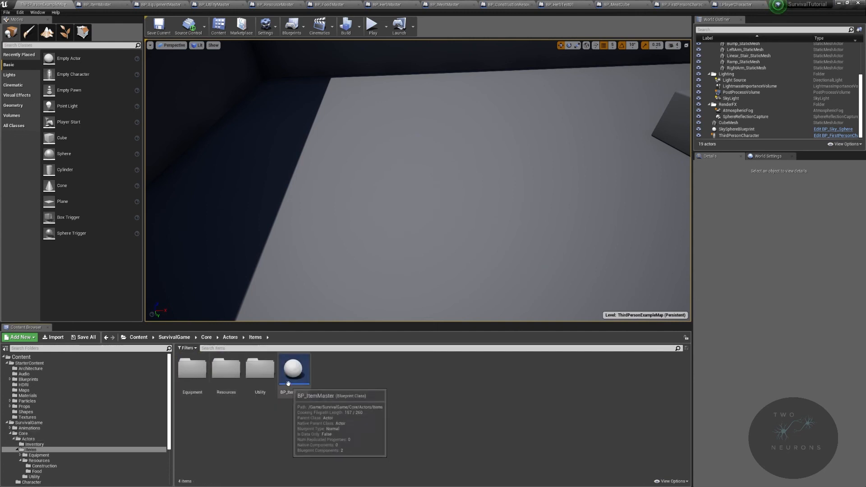
double_click(266, 384)
click(256, 338)
double_click(231, 383)
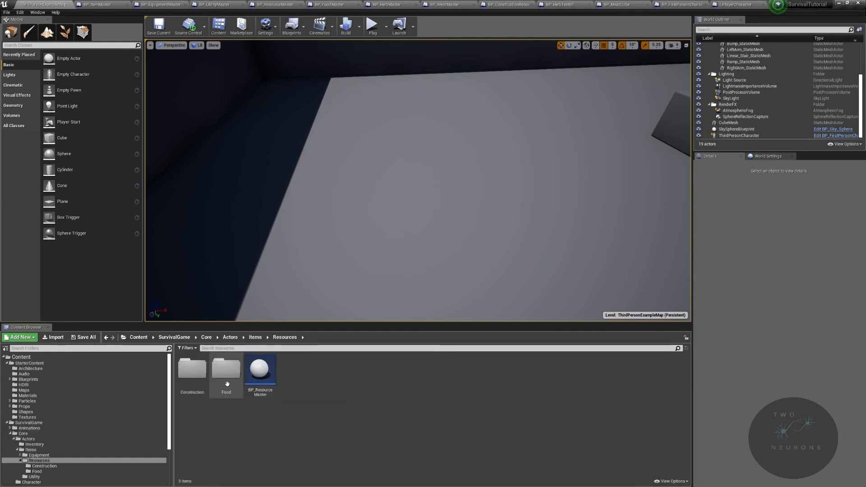
double_click(228, 379)
drag(268, 377, 260, 135)
right_drag(260, 136, 221, 131)
key(w)
mouse_move(671, 212)
right_down()
mouse_move(655, 205)
mouse_move(671, 212)
right_up()
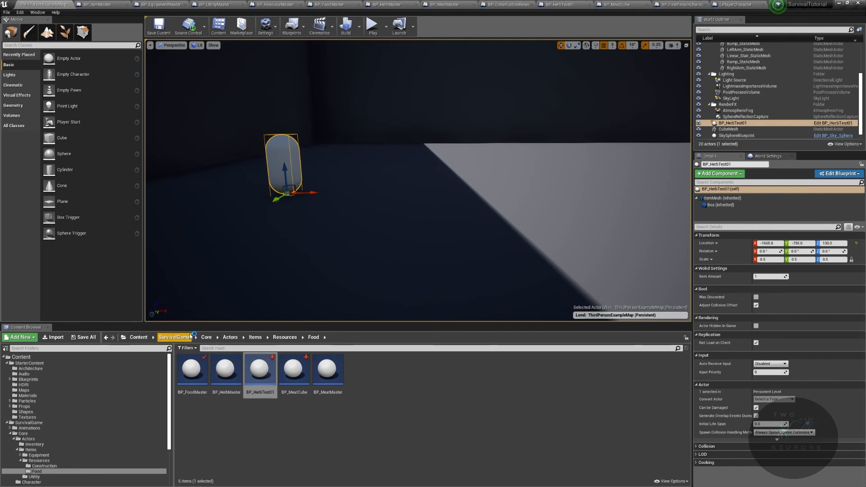
key(Delete)
Step: In BP_HerbTest01, set the ItemMesh scale to 1.0 on X, Y and Z and save the blueprint
double_click(264, 376)
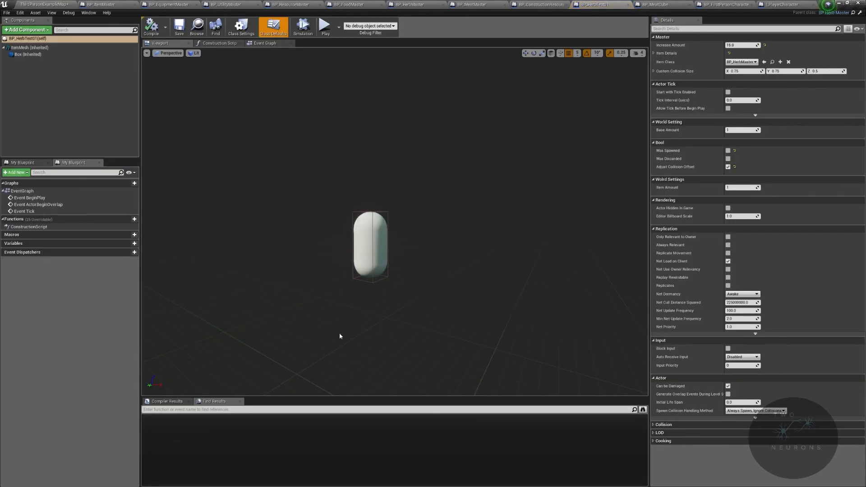
click(67, 47)
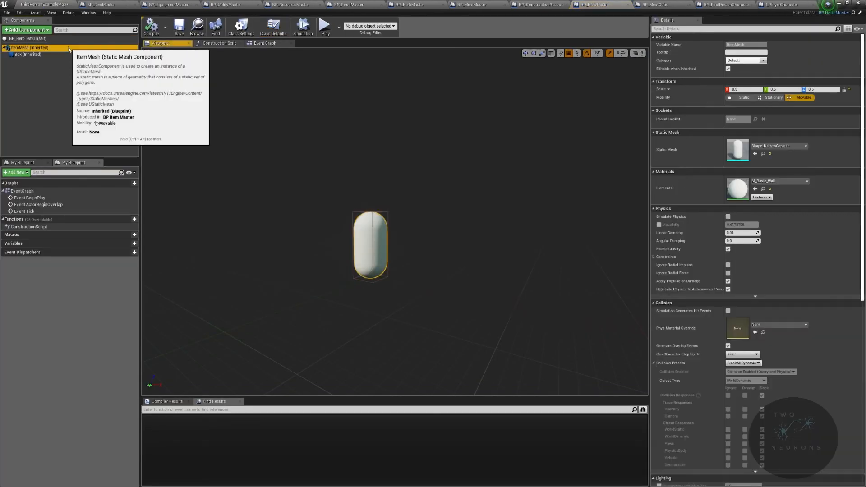
click(742, 90)
text(1)
key(Tab)
text(1)
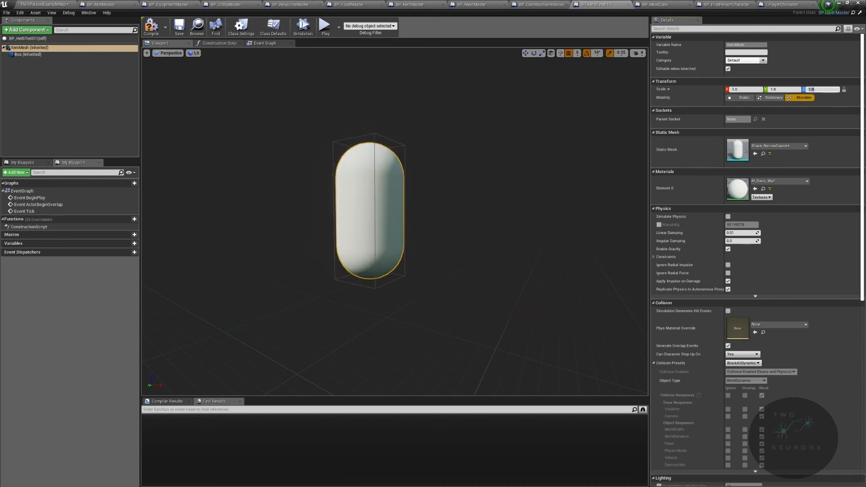
click(180, 30)
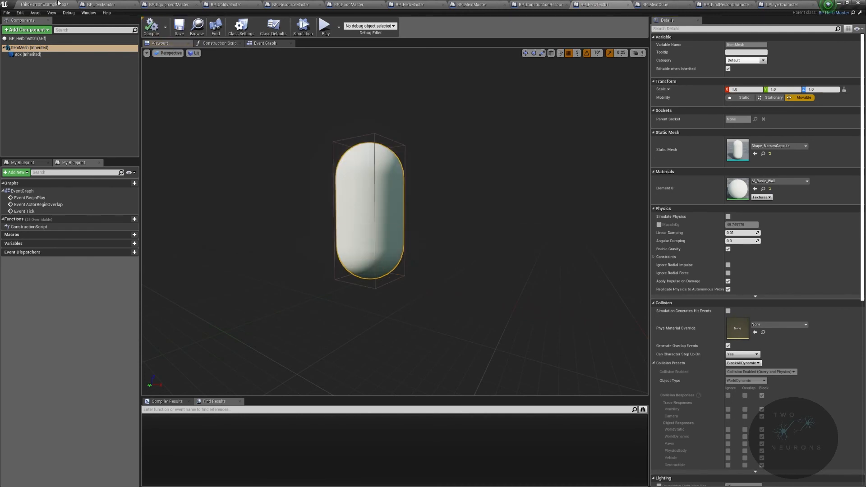
Step: Place BP_HerbTest01 in the level and duplicate it alongside along the X axis, with the copy's Item Amount set to 2
click(44, 4)
right_drag(341, 213, 341, 214)
key(s)
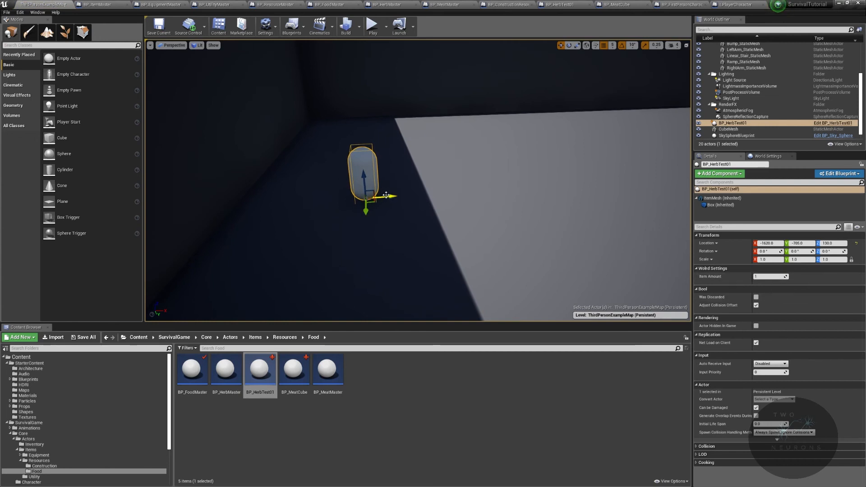
alt+drag(386, 195, 426, 195)
click(774, 277)
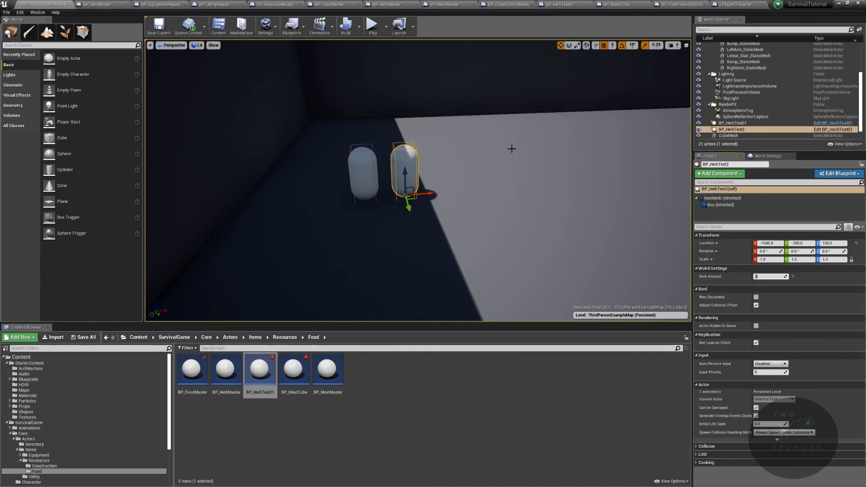
Step: Set BP_HerbTest01's Custom Collision Size to X 1.0, Y 1.0 and Z 0.5, save it and return to the level
click(812, 128)
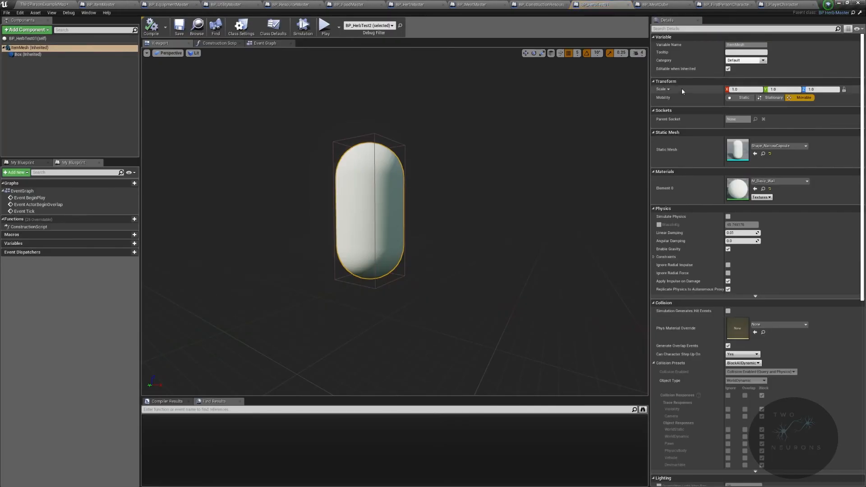
click(35, 39)
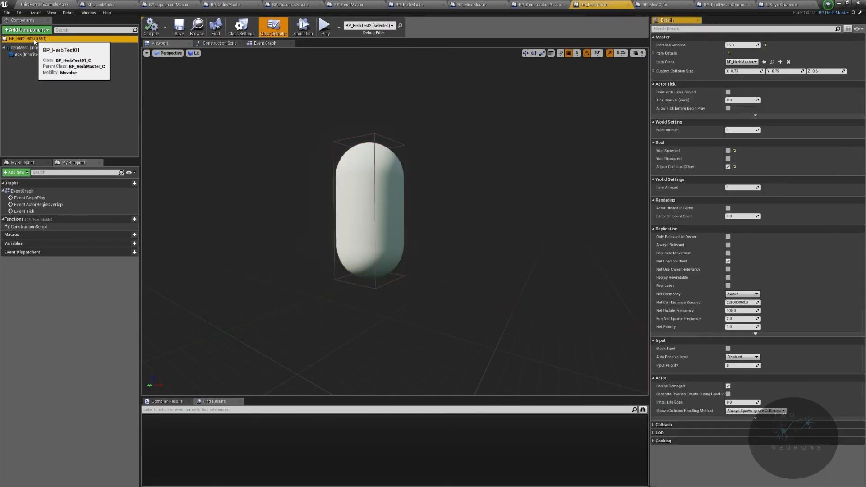
click(748, 71)
text(1)
key(Tab)
text(1)
key(Tab)
text(1)
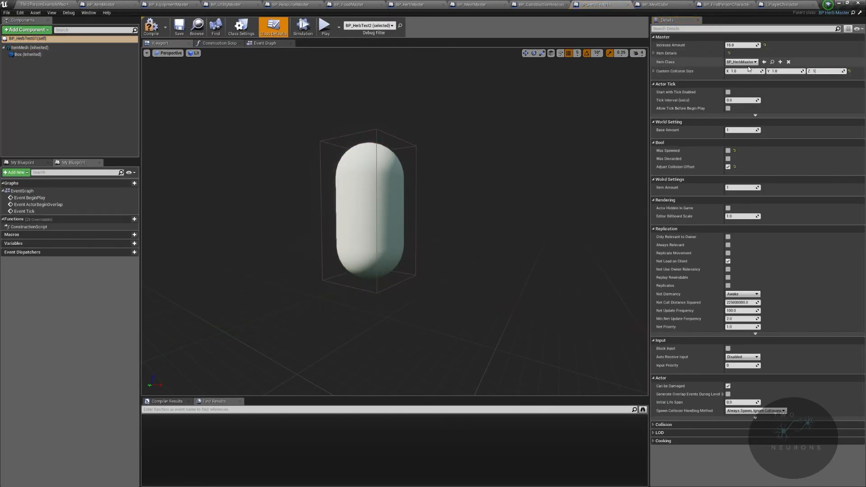
text(0.75)
key(Return)
text(0.5)
key(Return)
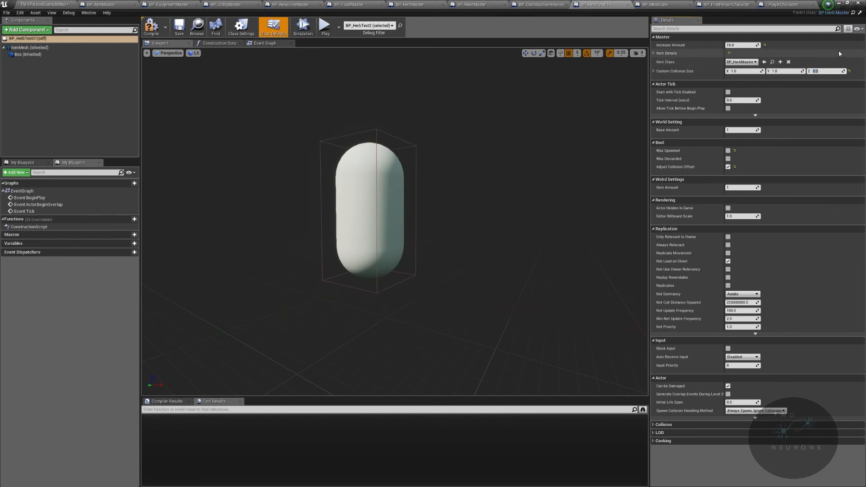
click(183, 30)
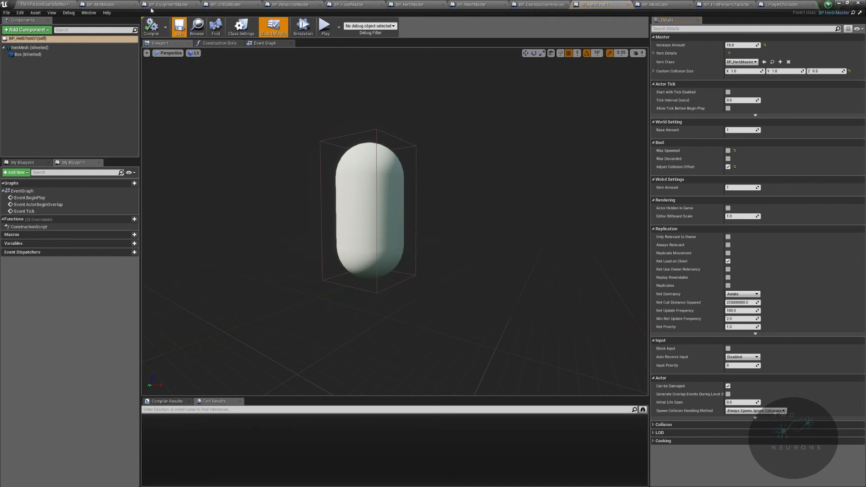
click(45, 4)
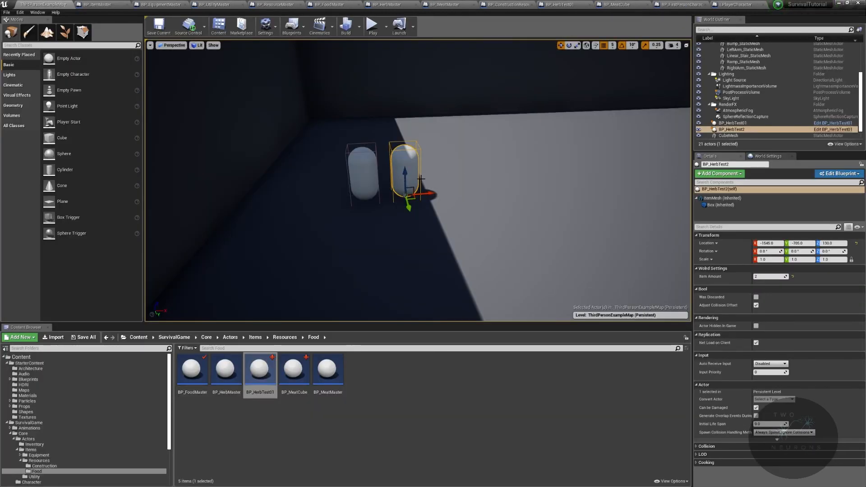
Step: Set BP_HerbTest01's Custom Collision Size to 1.5 on X and Y, using BP_MeatCube's size as reference
click(736, 5)
click(657, 4)
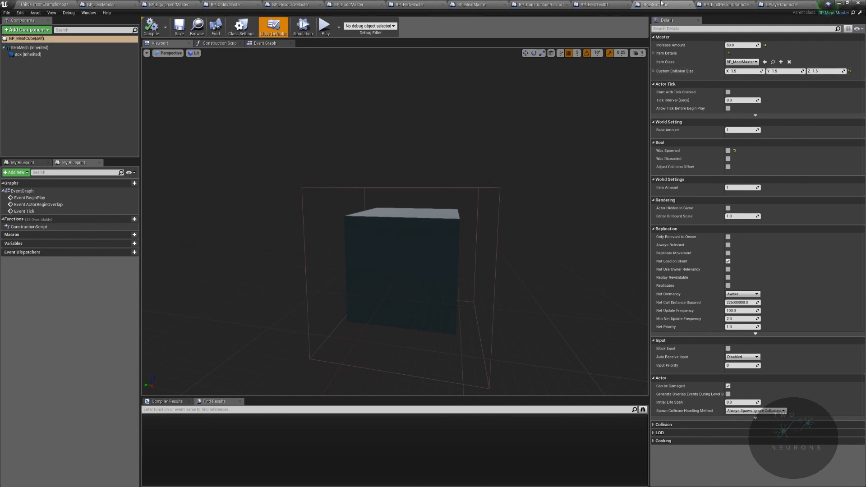
click(610, 6)
click(747, 70)
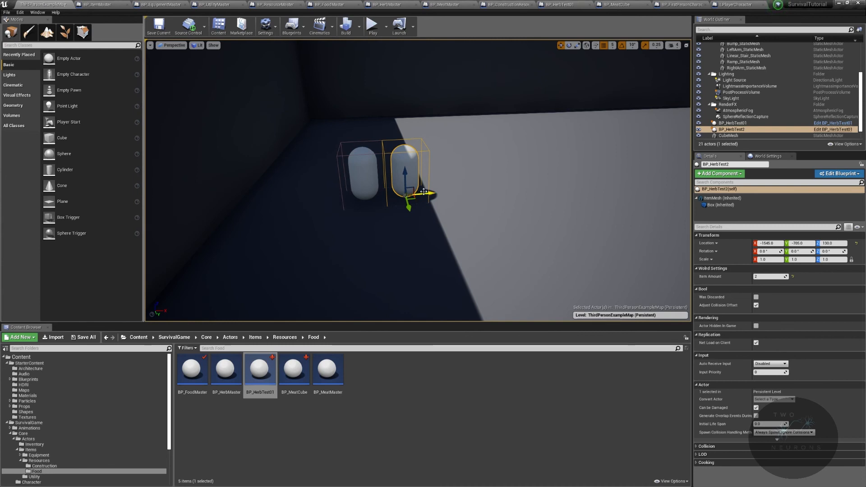
Step: Duplicate a third and a fourth herb along the row in the level and set the fourth's Item Amount to 6
middle_drag(424, 192, 453, 204)
alt+drag(455, 203, 492, 199)
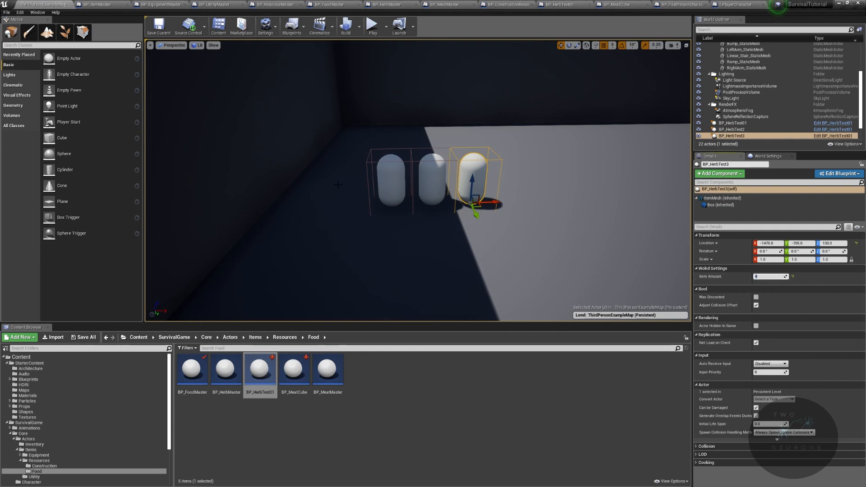
alt+drag(500, 201, 538, 199)
text(6)
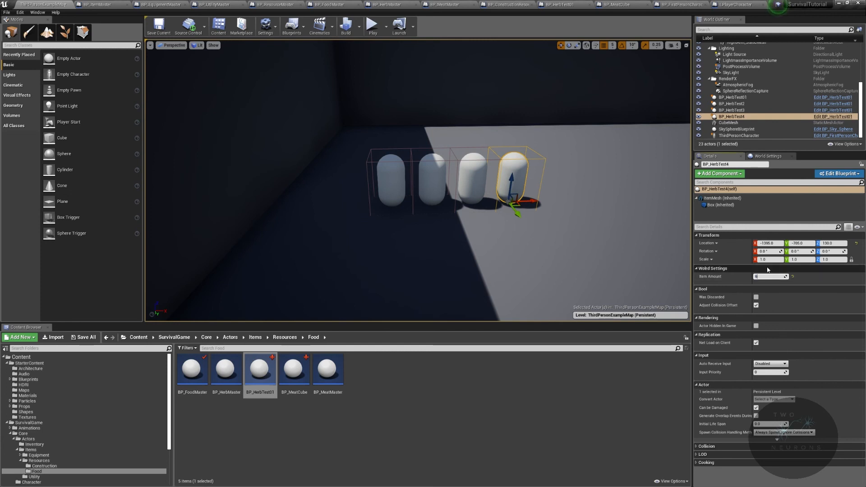
Step: Extend the row with a fifth and a sixth duplicated herb and change the sixth's Item Amount
key(d)
right_drag(573, 194, 573, 192)
alt+drag(447, 204, 521, 204)
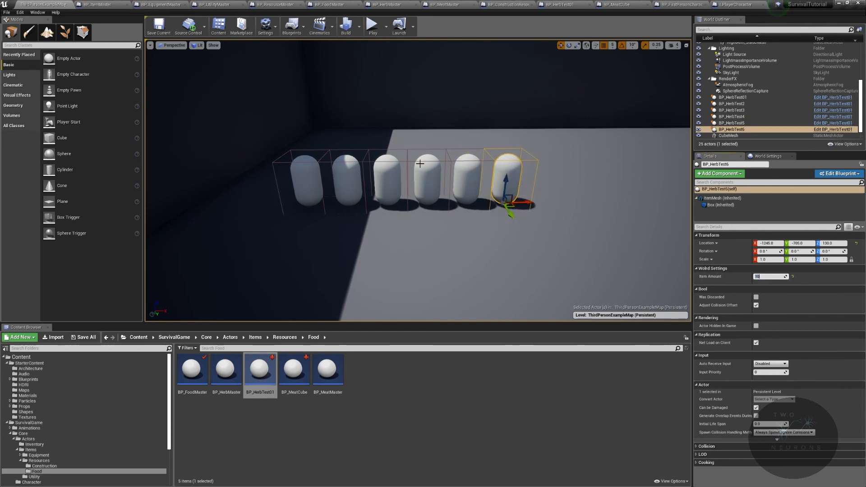
right_drag(478, 212, 478, 211)
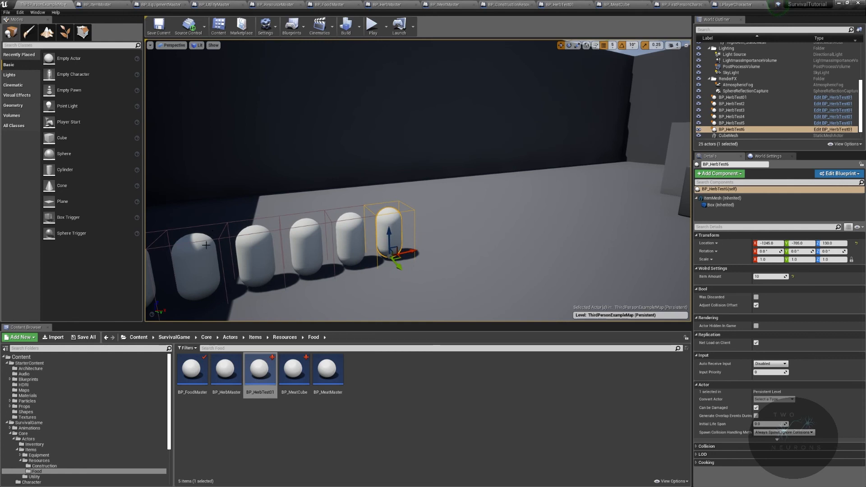
right_drag(207, 245, 190, 243)
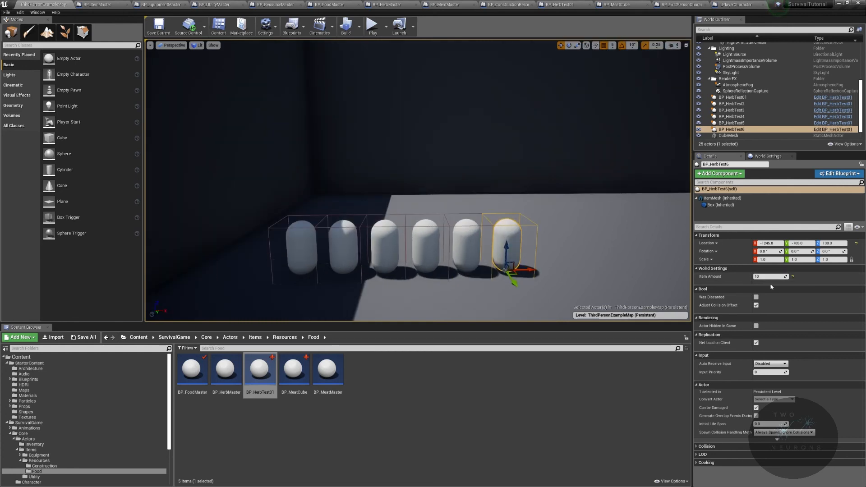
right_drag(533, 216, 677, 213)
mouse_move(389, 267)
right_down()
mouse_move(429, 257)
mouse_move(435, 266)
mouse_move(388, 266)
right_up()
drag(333, 375, 446, 238)
right_drag(447, 238, 343, 266)
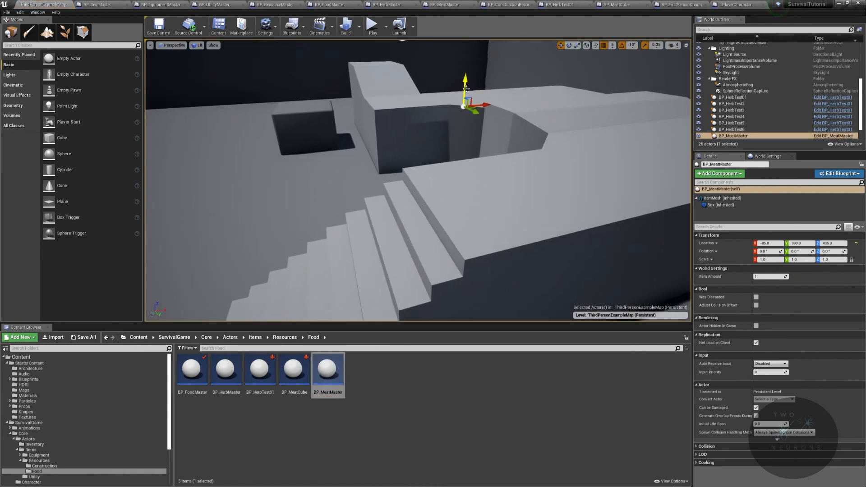
key(Delete)
Step: Place a BP_MeatCube near the top of the stairs and a BP_HerbTest01 farther along the platform, setting the meat cube's Item Amount to 2
drag(291, 376, 500, 125)
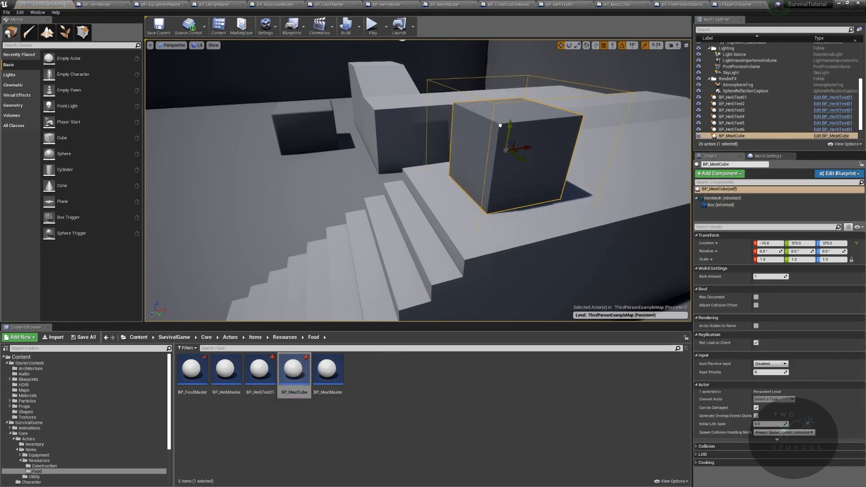
right_drag(500, 128, 347, 298)
drag(260, 370, 393, 213)
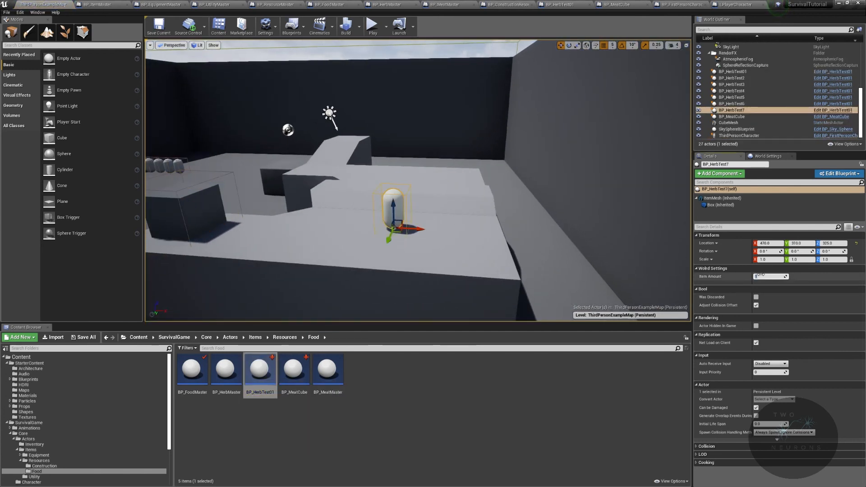
click(195, 216)
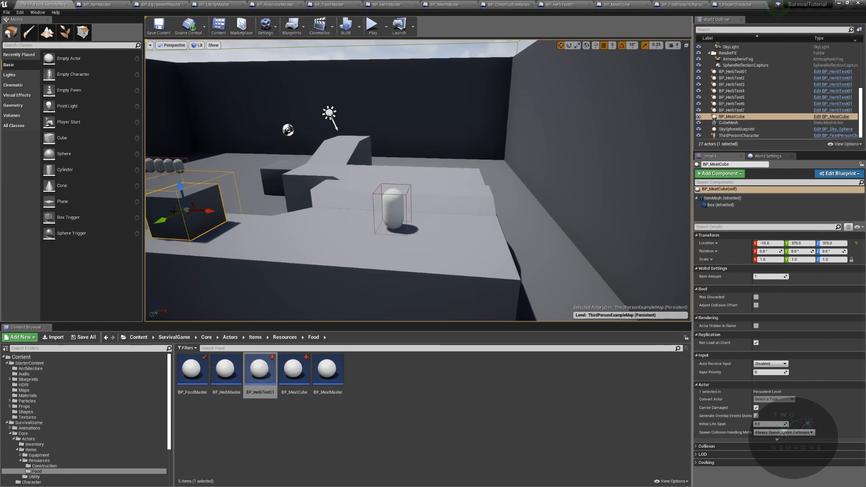
click(768, 276)
text(2)
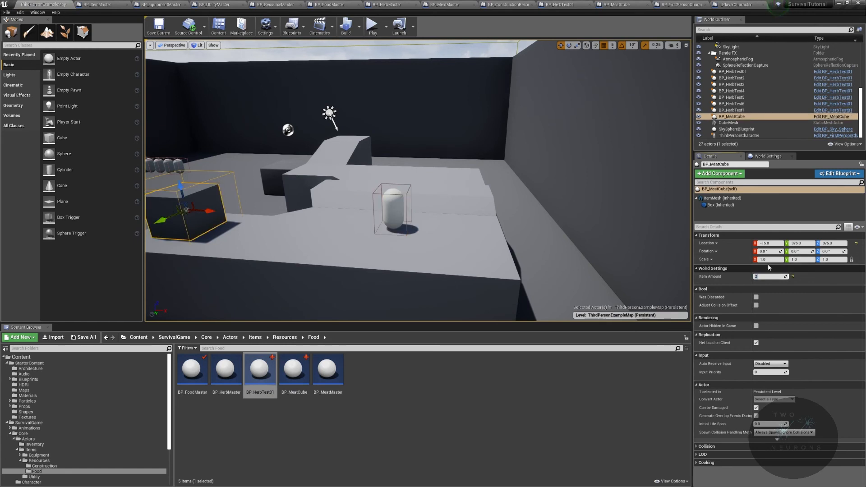
Step: Duplicate the meat cube onto the opposite raised platform and set the copy's Item Amount to 1
right_drag(431, 213, 349, 213)
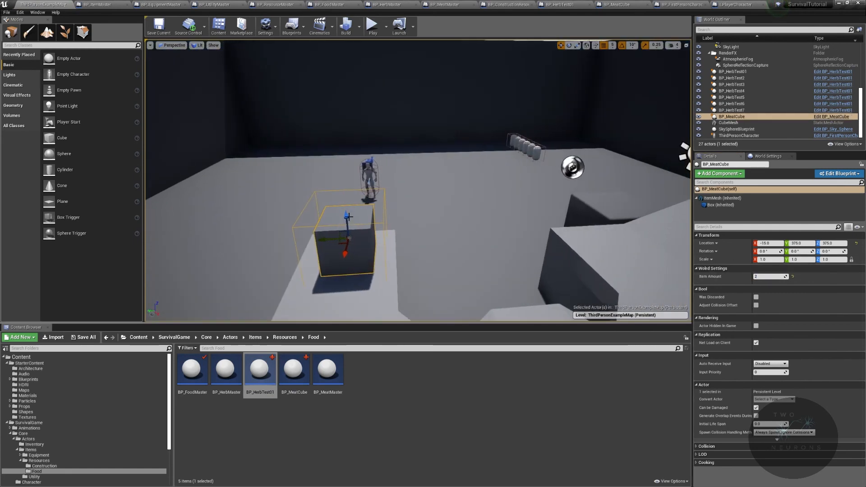
alt+drag(325, 243, 614, 226)
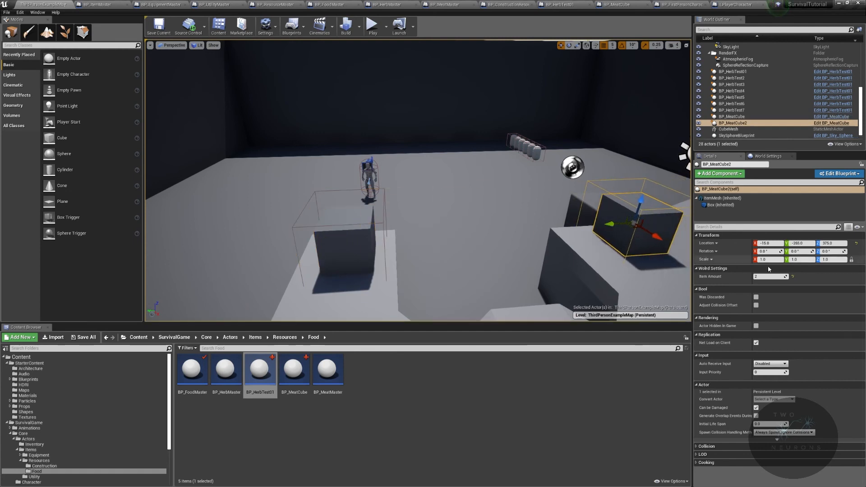
right_drag(567, 228, 643, 273)
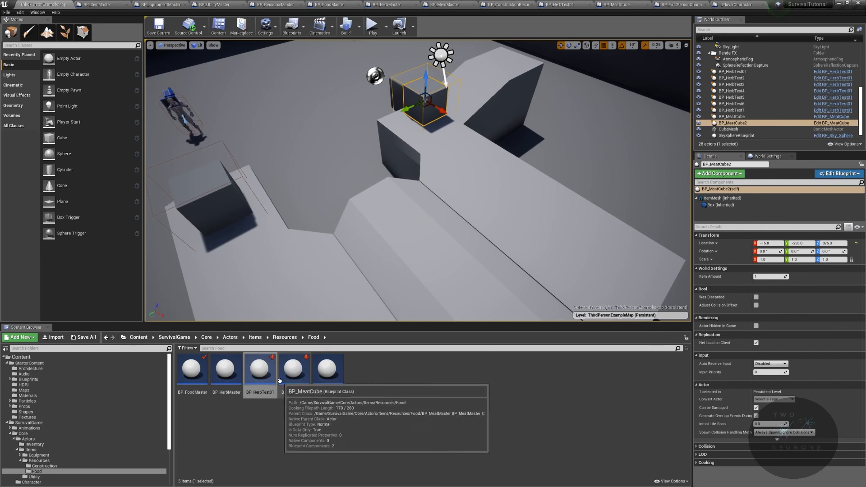
Step: Place another BP_HerbTest01 on the raised platform with Item Amount 24 and duplicate it to the top of the ramp
drag(260, 370, 567, 246)
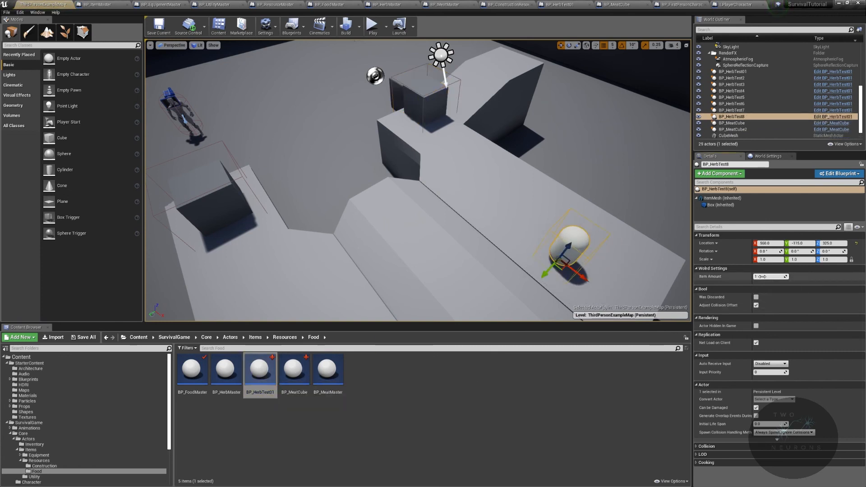
key(Return)
alt+drag(581, 280, 522, 73)
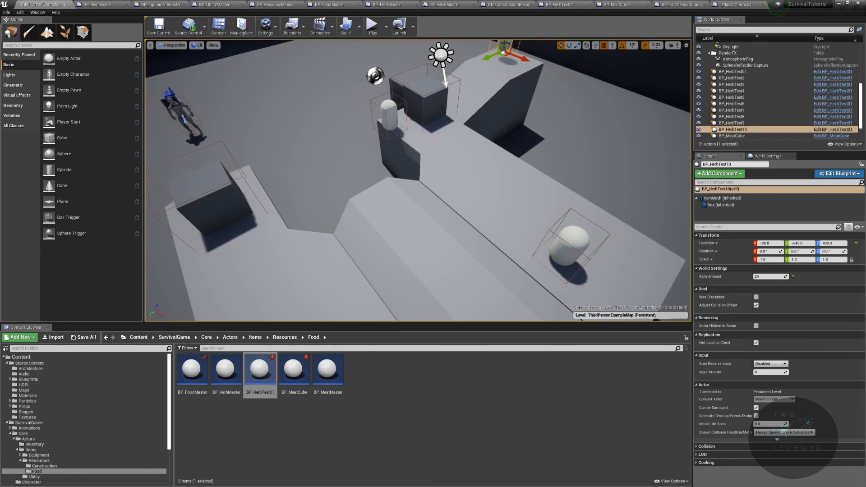
Step: Delete the extra herb copy standing beside the second meat cube
click(389, 118)
click(383, 110)
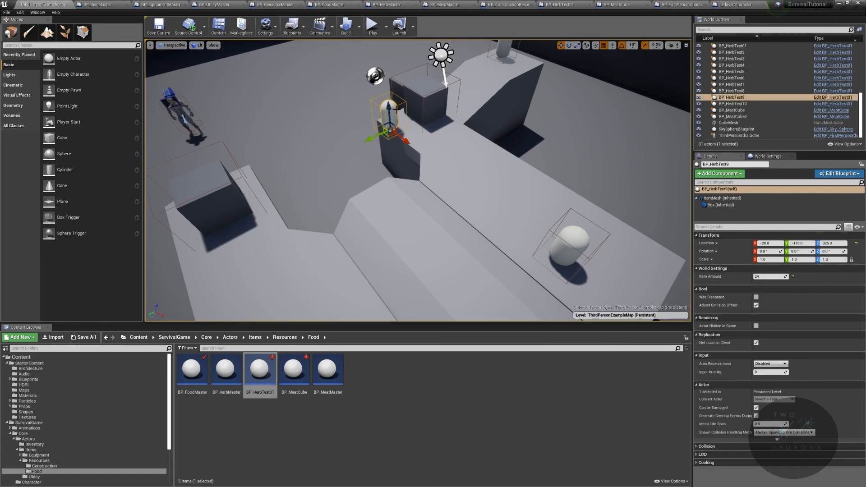
key(Delete)
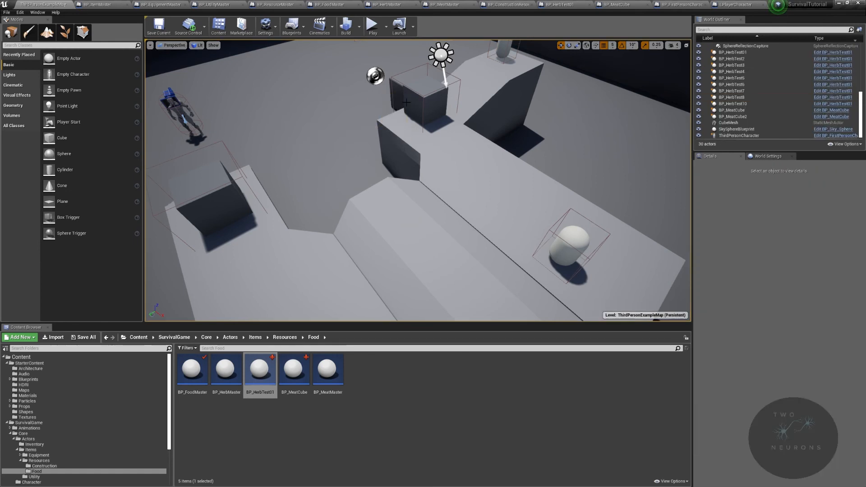
Step: Try to play the level, decline running with the unresolved compiler error, and open the BP_Inventory blueprint
click(371, 26)
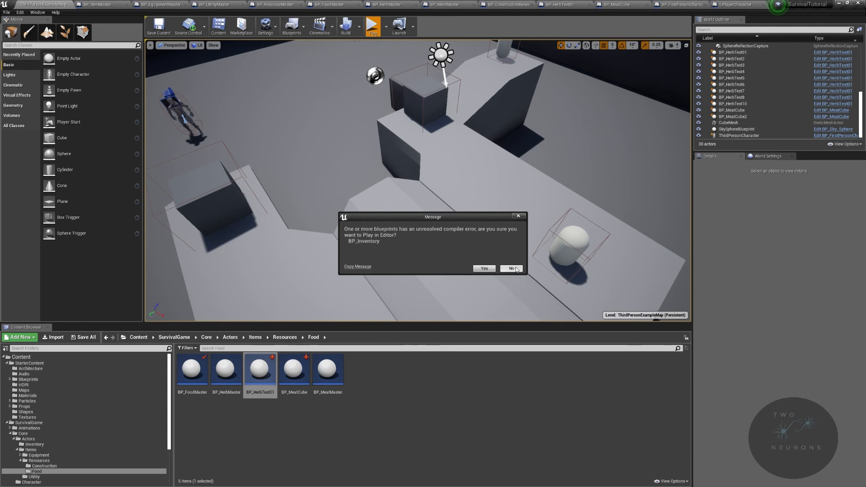
click(514, 269)
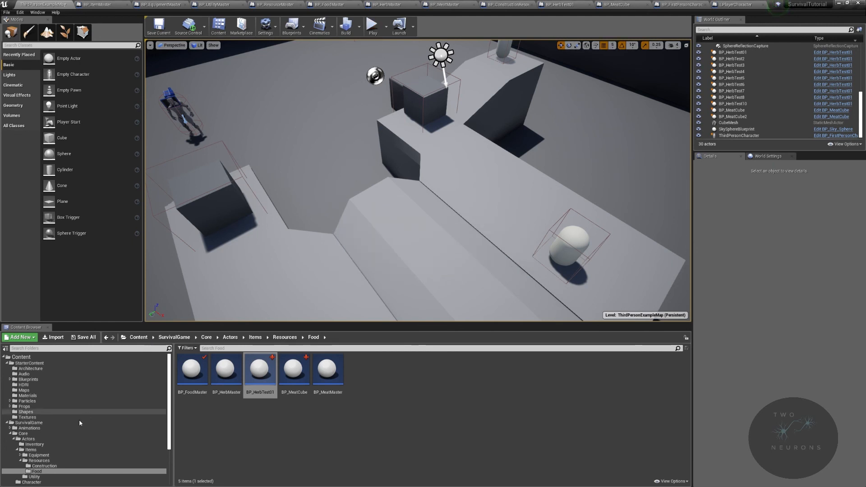
click(58, 444)
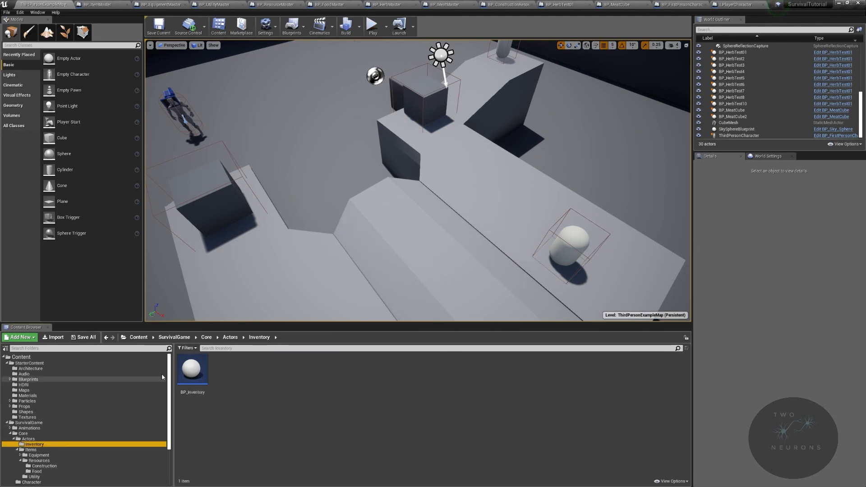
double_click(192, 370)
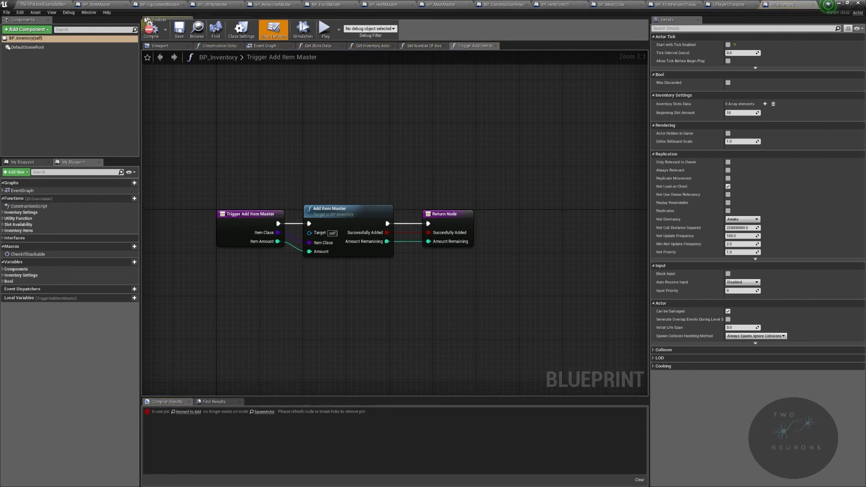
Step: Refresh the flagged SpawnActor node in Discard Item, connect Amount Local to its Item Amount input, and compile BP_Inventory
click(195, 412)
right_drag(408, 319, 343, 263)
right_click(460, 232)
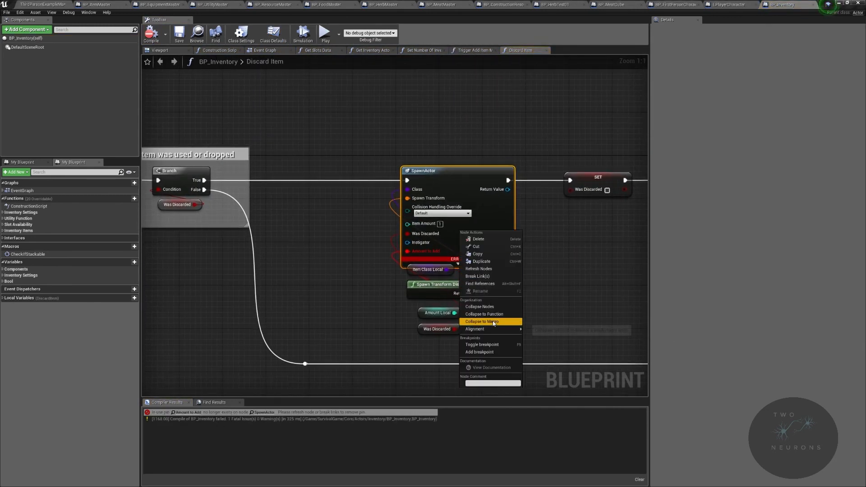
click(492, 269)
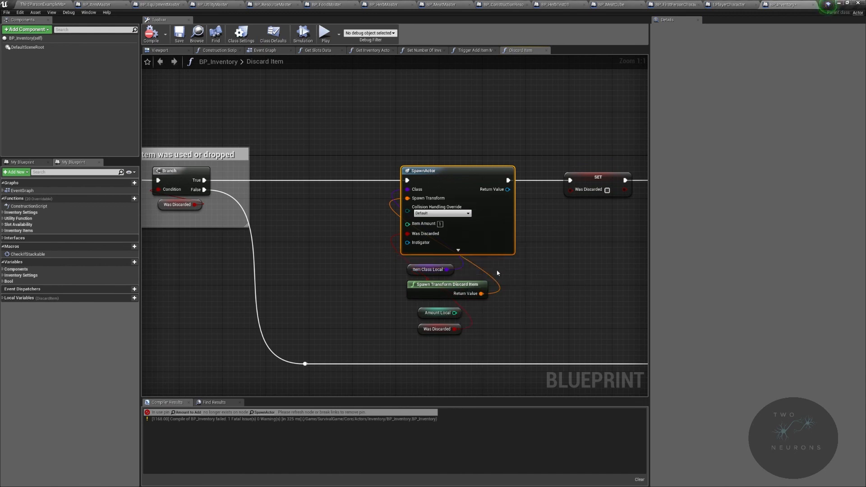
drag(455, 312, 407, 224)
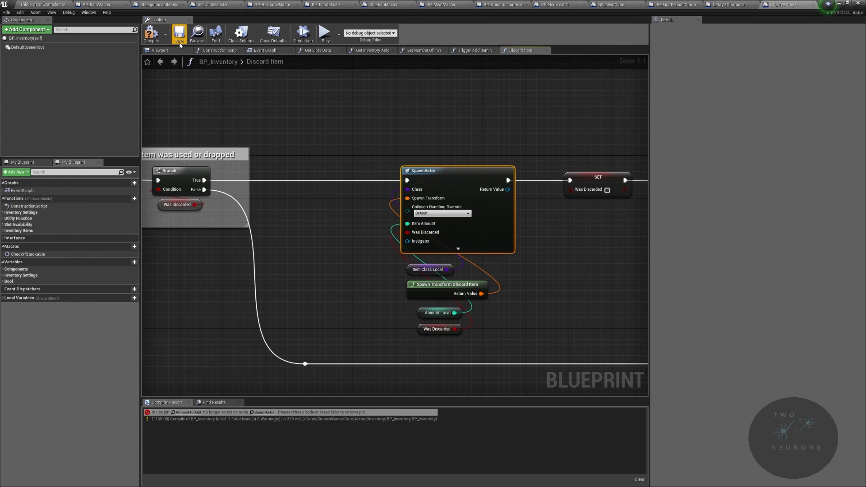
click(151, 33)
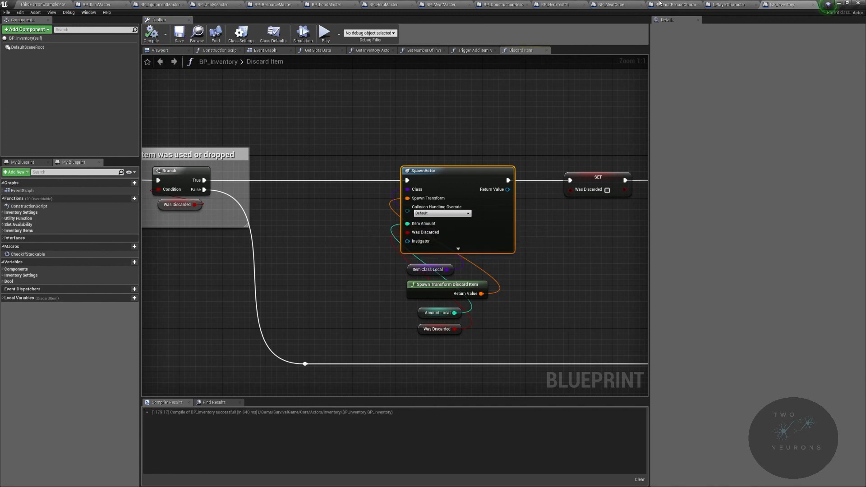
Step: Close BP_Inventory and playtest the level, picking up food items and checking their slots in the inventory
click(815, 4)
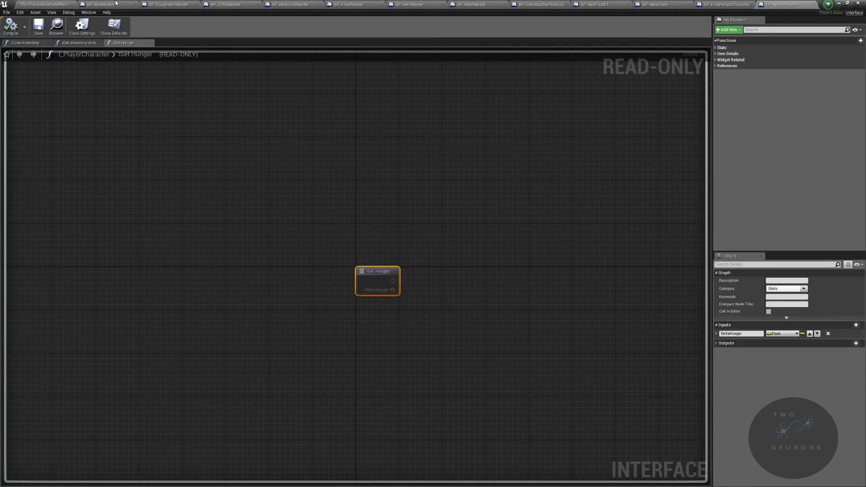
click(113, 4)
click(43, 4)
key(alt+p)
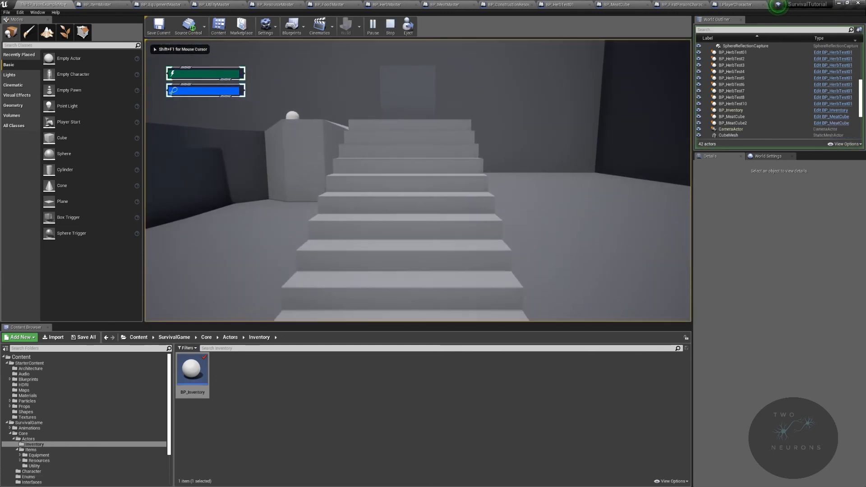
key(w)
key(e)
key(i)
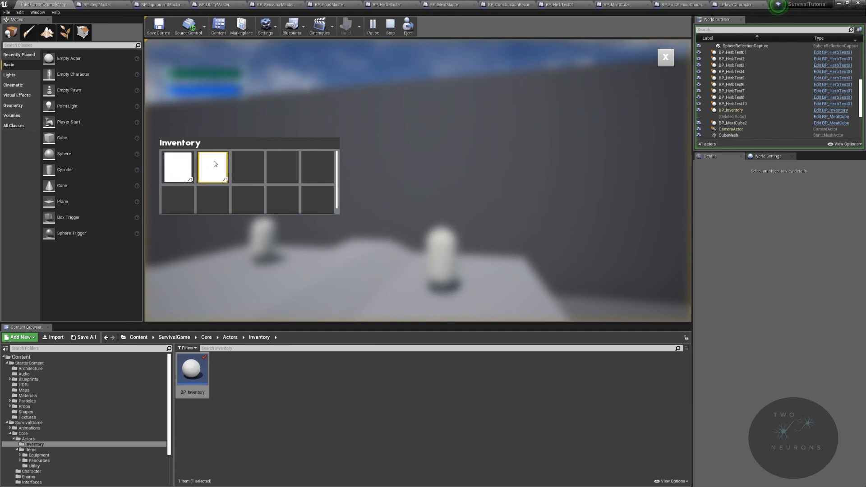
click(665, 58)
key(Escape)
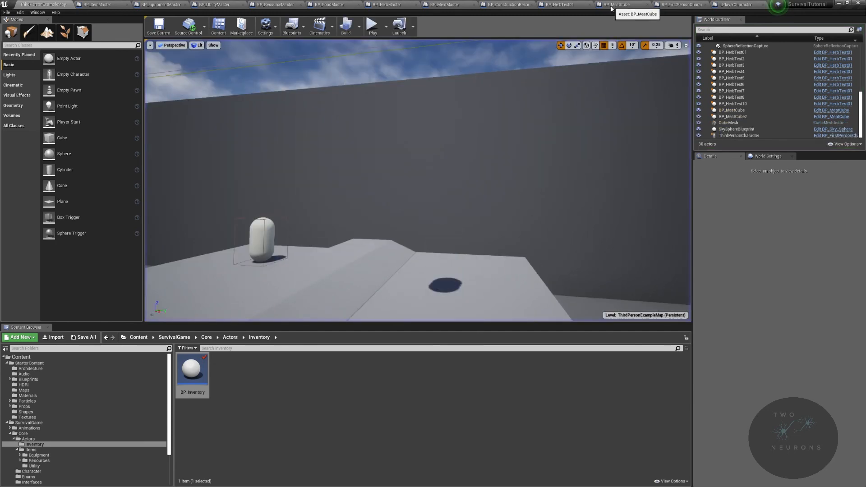
Step: Set BP_MeatCube's Item Class to BP_MeatCube and save the change
click(617, 5)
click(742, 61)
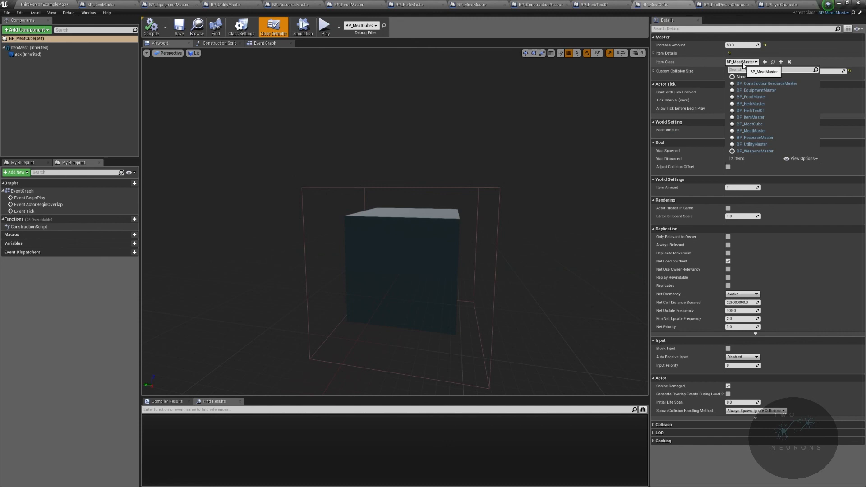
click(751, 124)
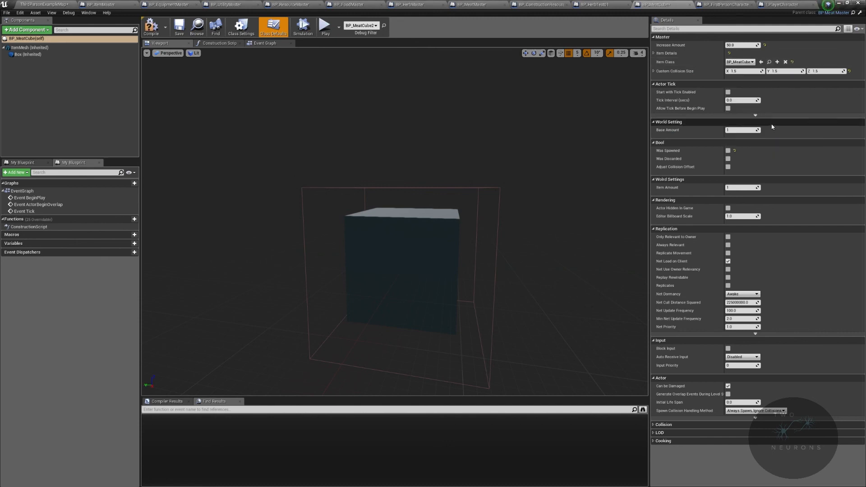
key(ctrl+shift+s)
Step: Set BP_HerbTest01's Item Class to BP_HerbTest01, then compile and save the blueprint
click(603, 5)
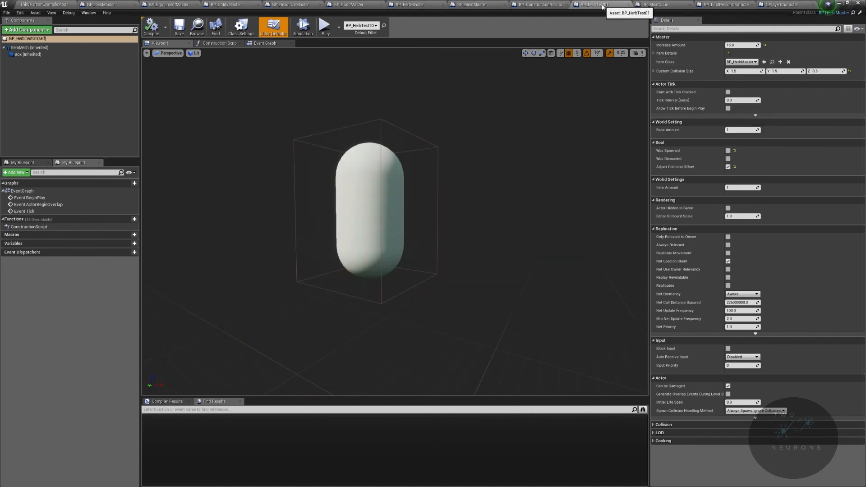
click(751, 62)
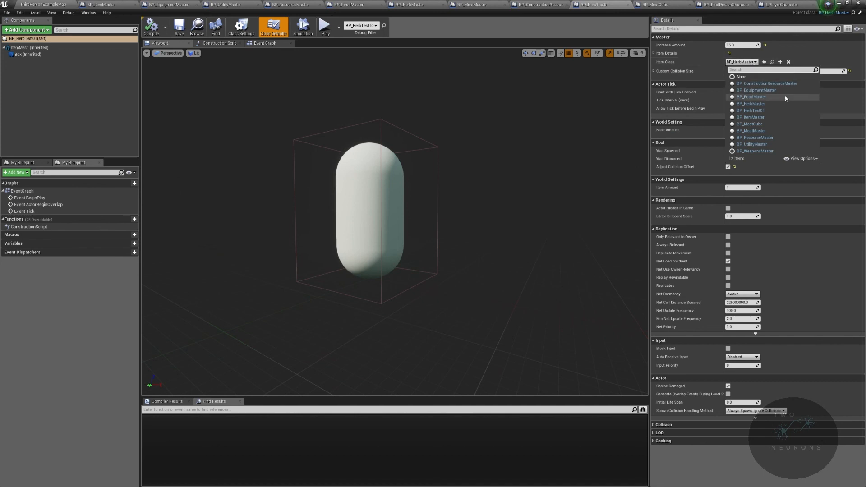
click(786, 110)
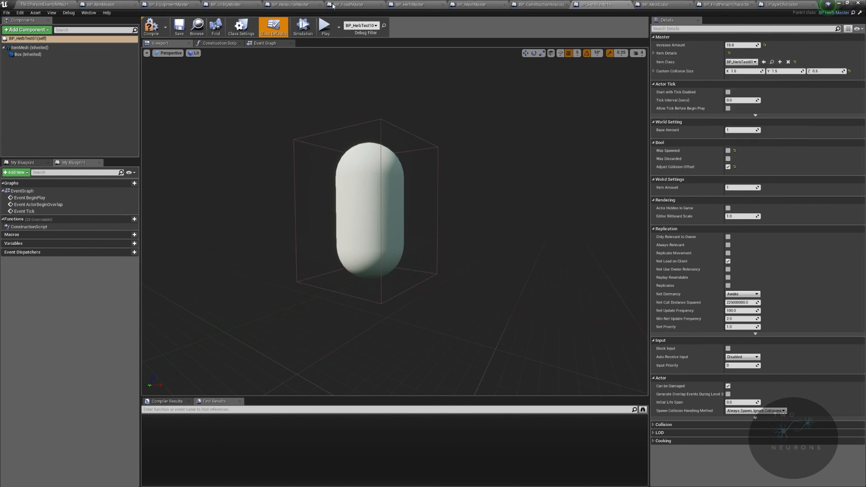
click(152, 30)
click(178, 29)
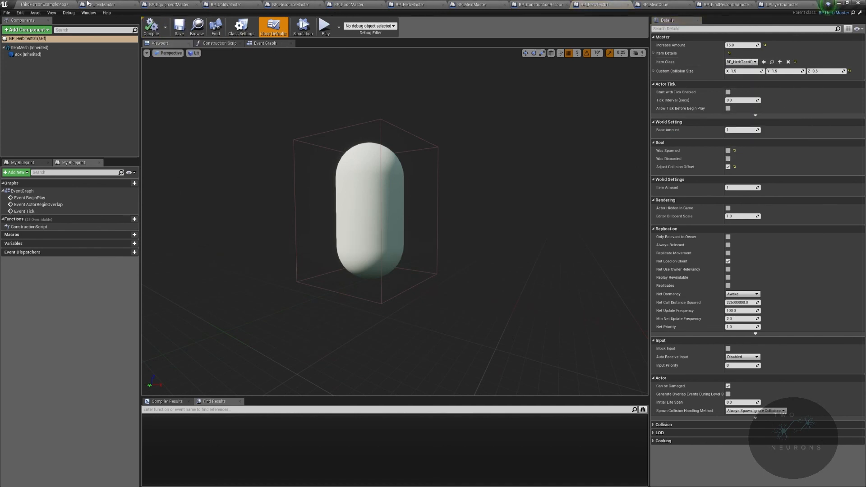
Step: Play the level again in full screen, pick up food items and check their icons and amounts in the inventory
click(45, 4)
click(374, 28)
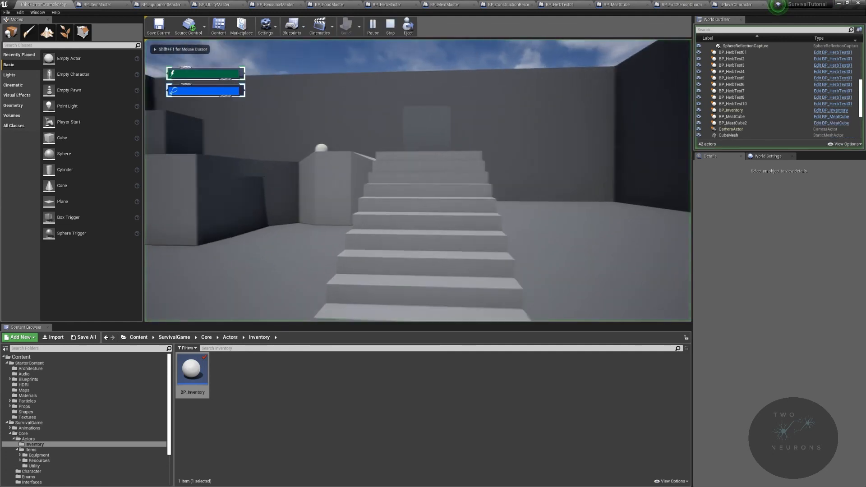
key(F11)
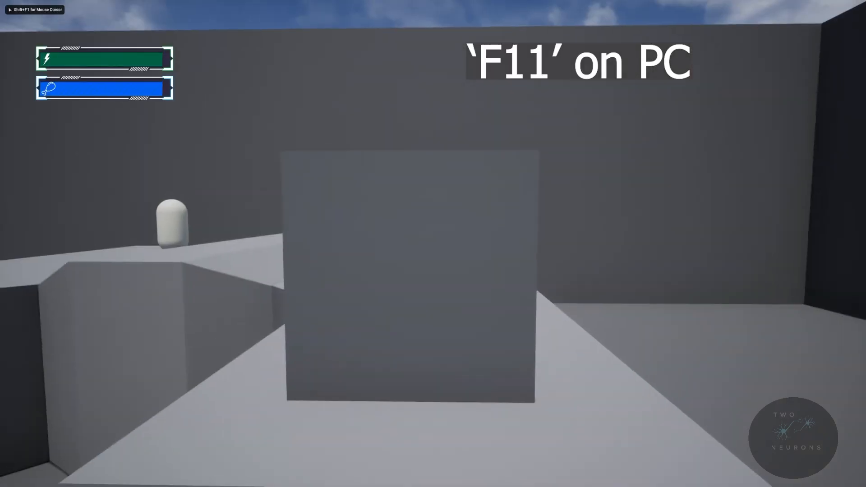
key(i)
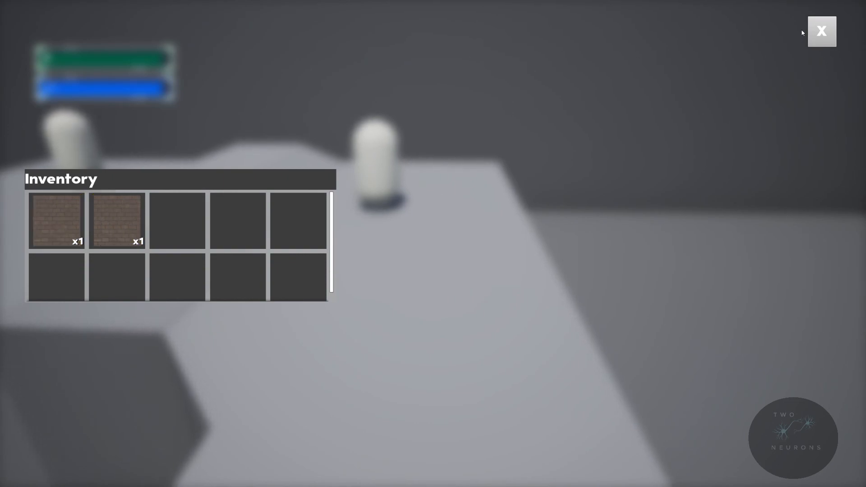
Step: Harvest the herbs on the raised platforms and check their stack amounts in the inventory after each pickup
click(821, 31)
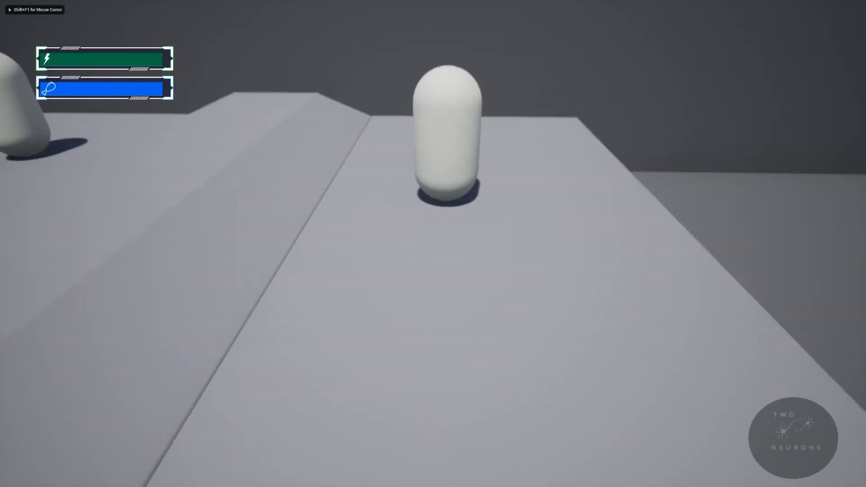
key(w)
key(i)
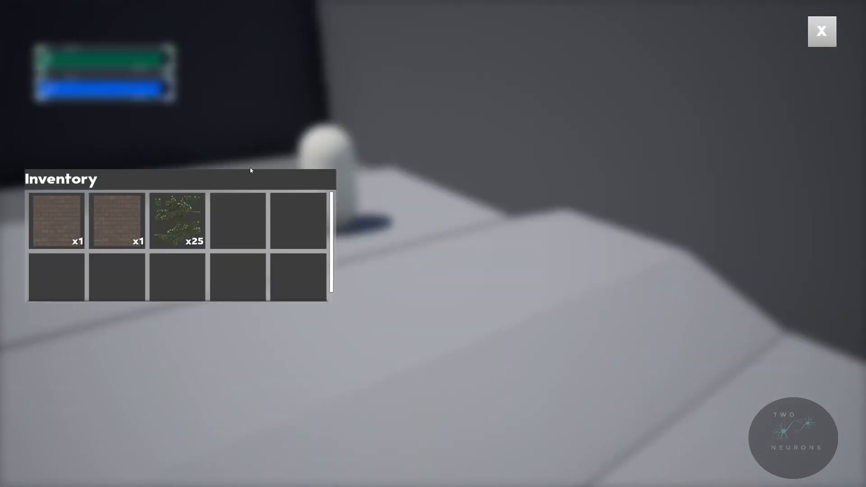
click(821, 31)
key(w)
key(e)
key(i)
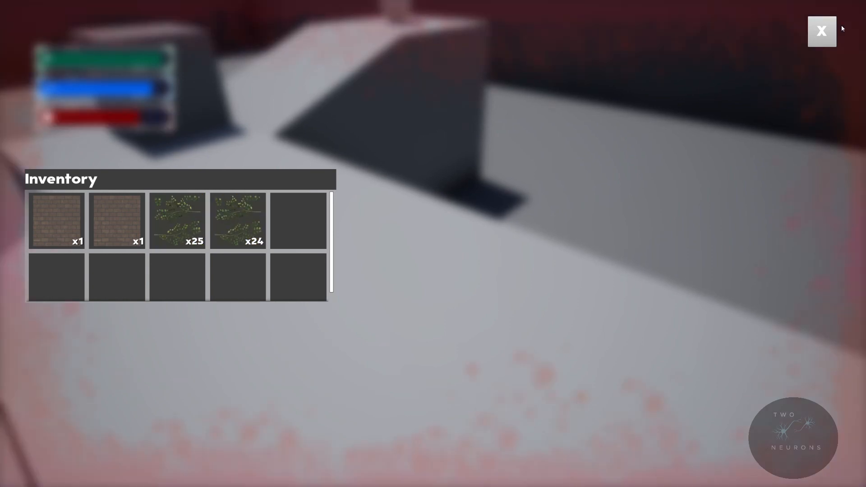
click(822, 32)
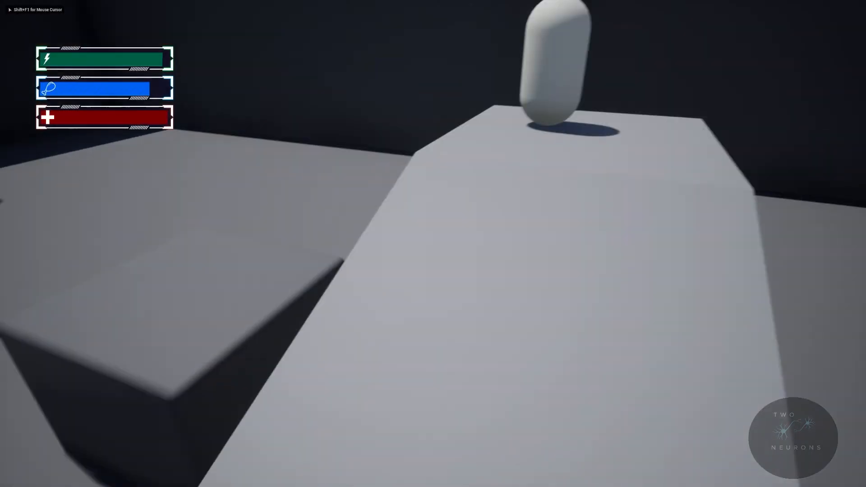
Step: Pick up another meat cube and the herb on the ramp, checking their inventory slots after each pickup
key(i)
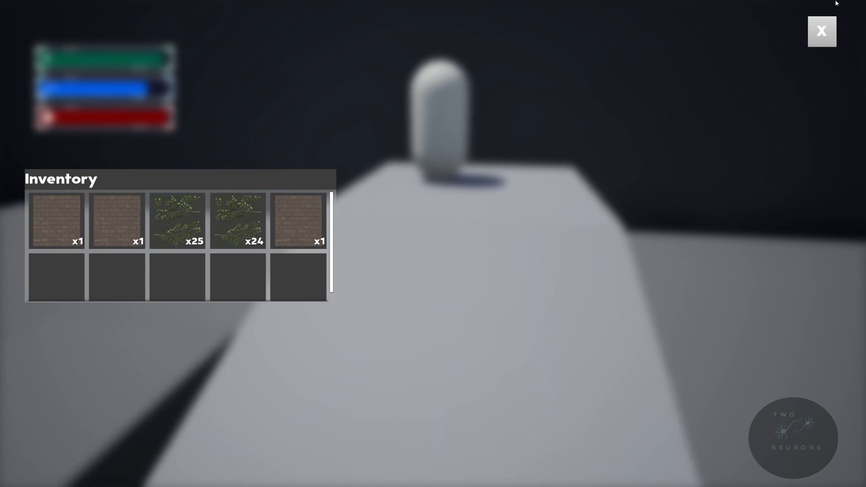
click(822, 32)
key(i)
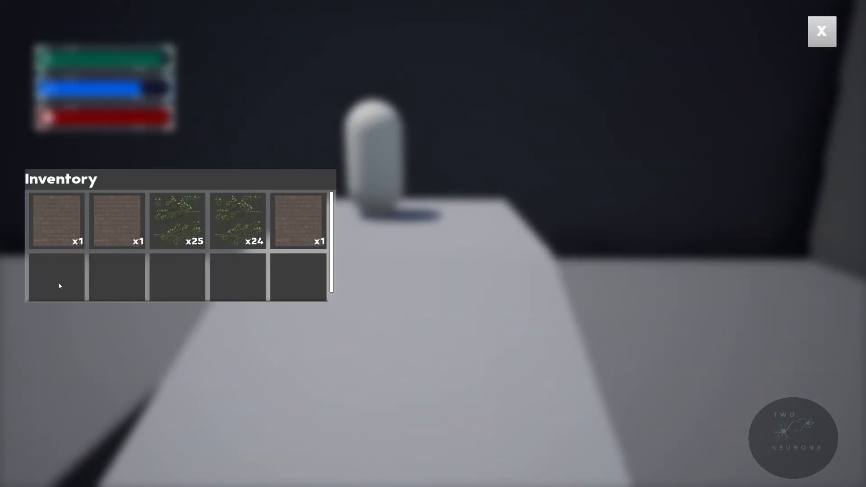
click(827, 42)
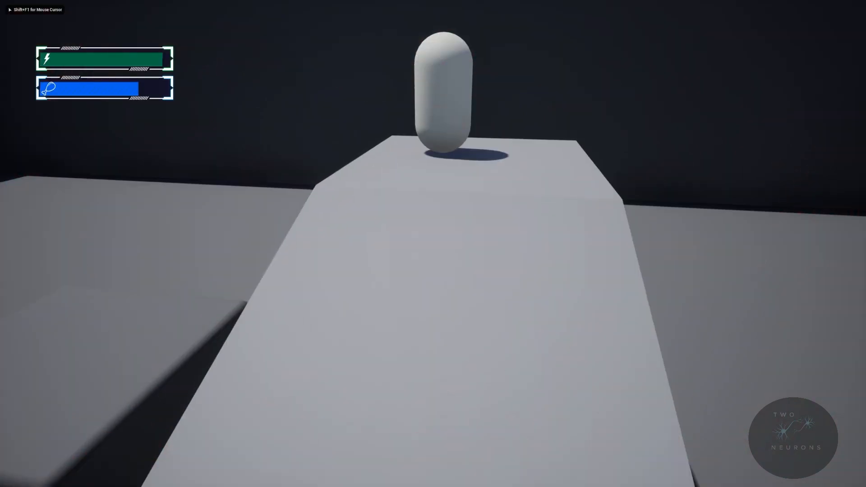
key(w)
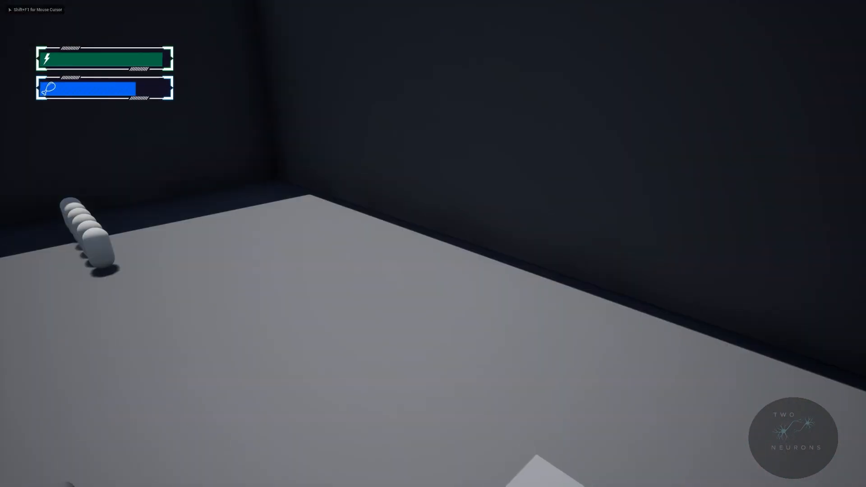
key(i)
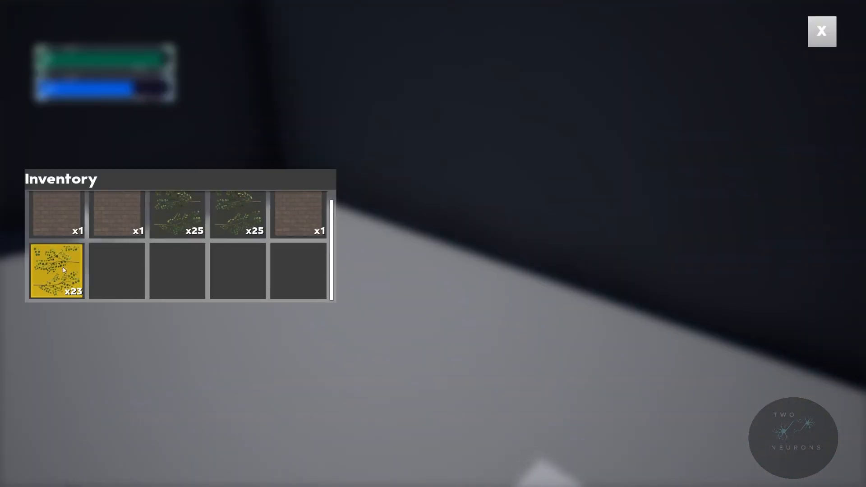
click(823, 34)
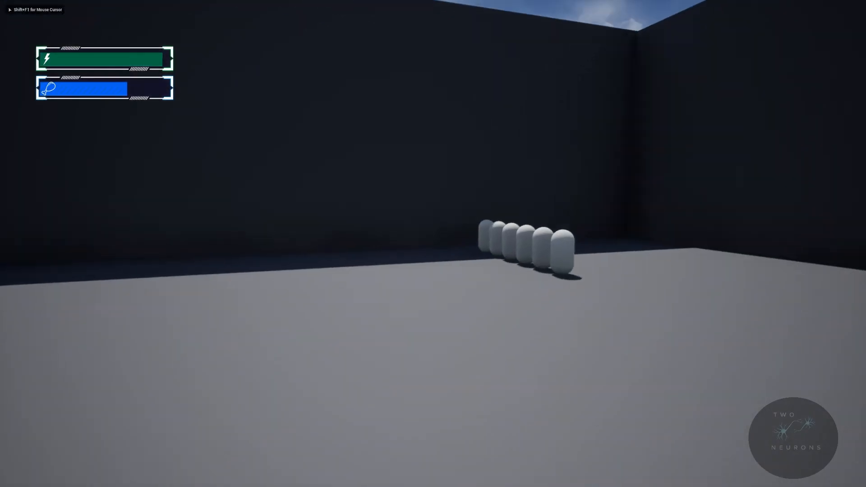
Step: Walk to the row of herbs on the ground, harvest from it and check how the inventory stacks fill
key(w)
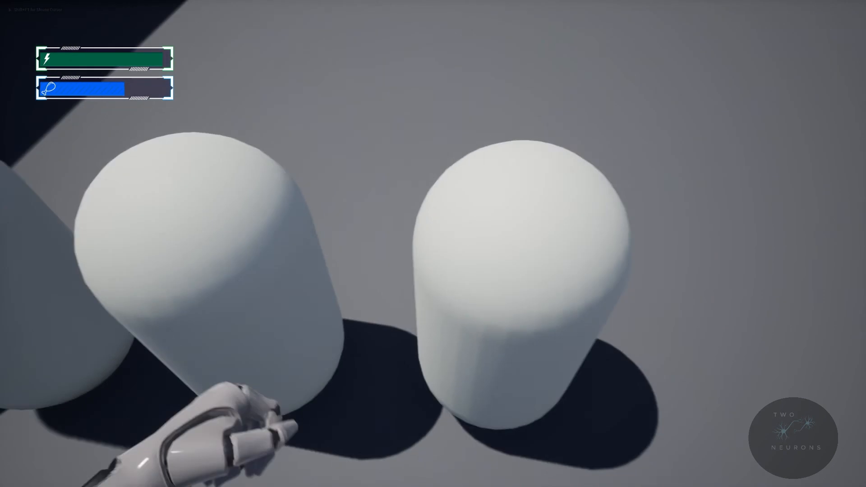
key(w)
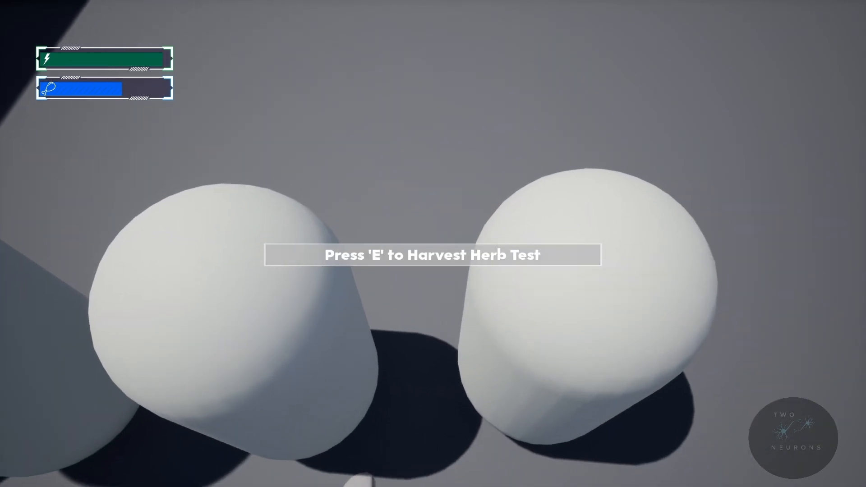
key(w)
key(e)
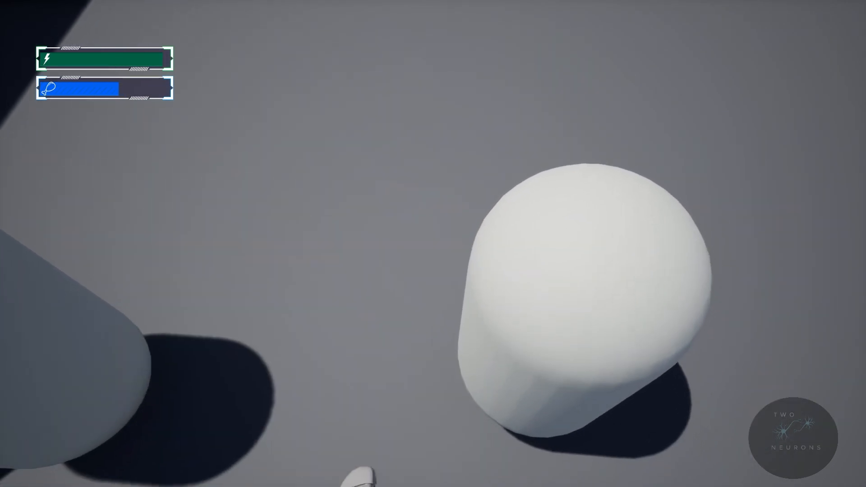
key(w)
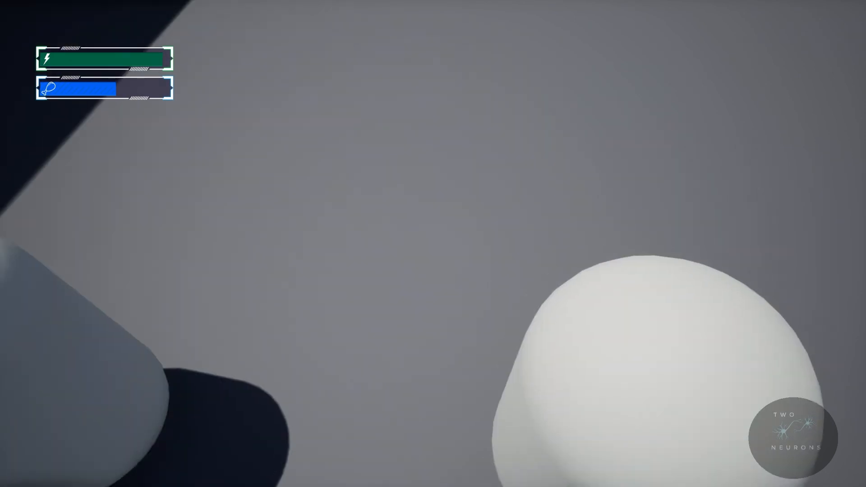
key(space)
key(i)
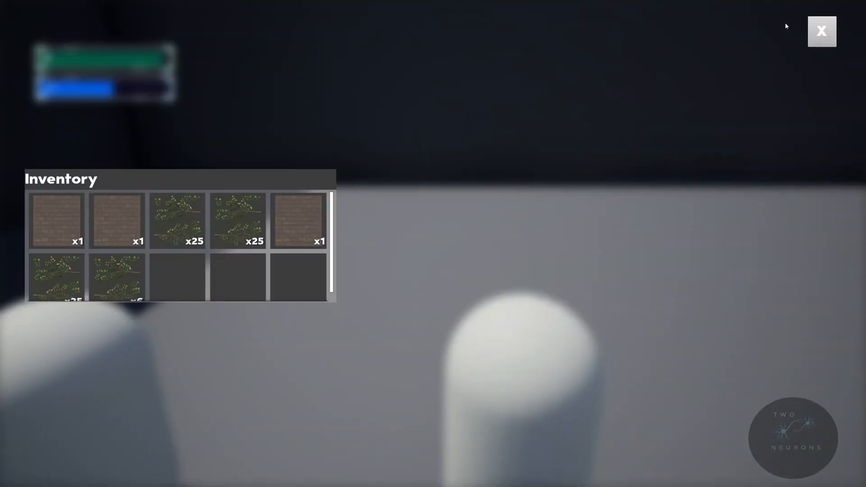
click(824, 32)
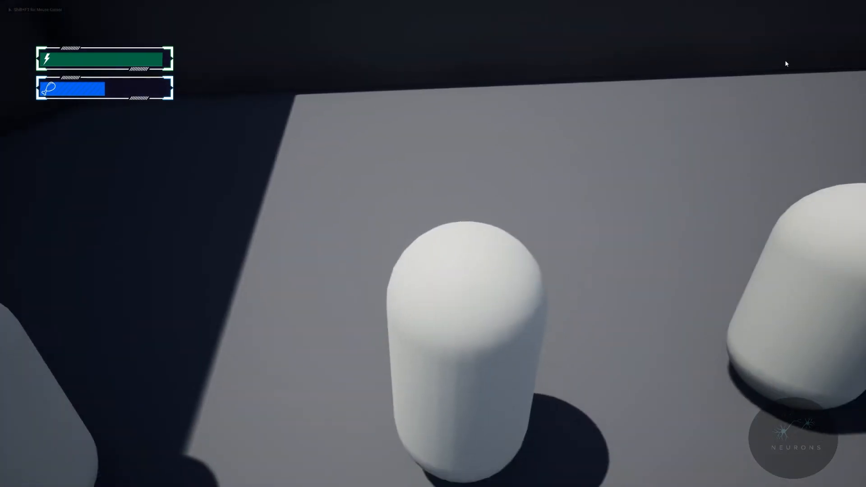
key(i)
scroll(191, 233, down, 1)
click(833, 34)
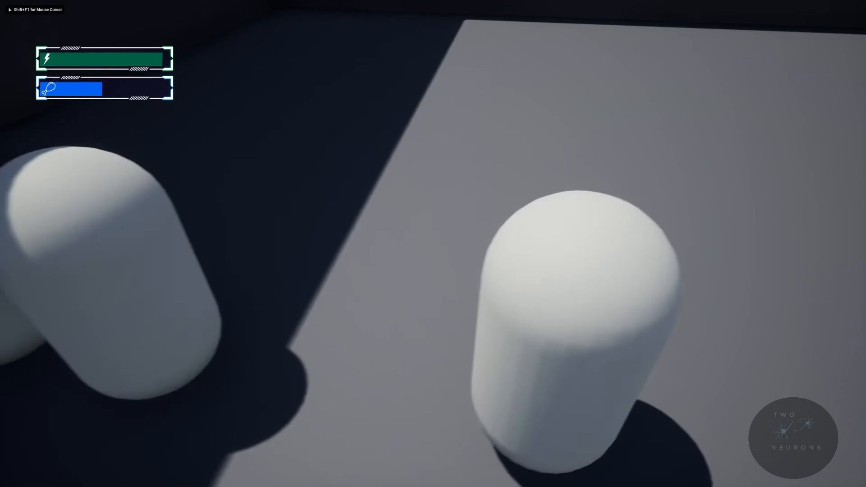
Step: Harvest more herbs from the row, check the overflow into the last herb stack and close the inventory
key(s)
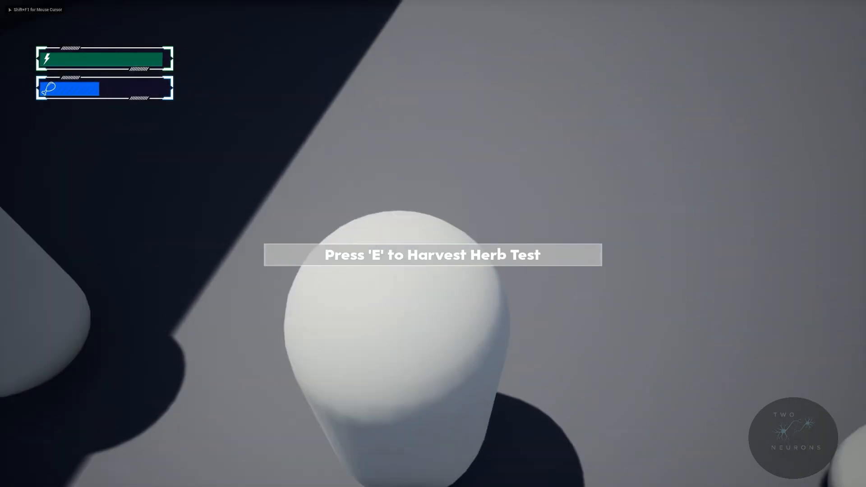
key(w)
key(e)
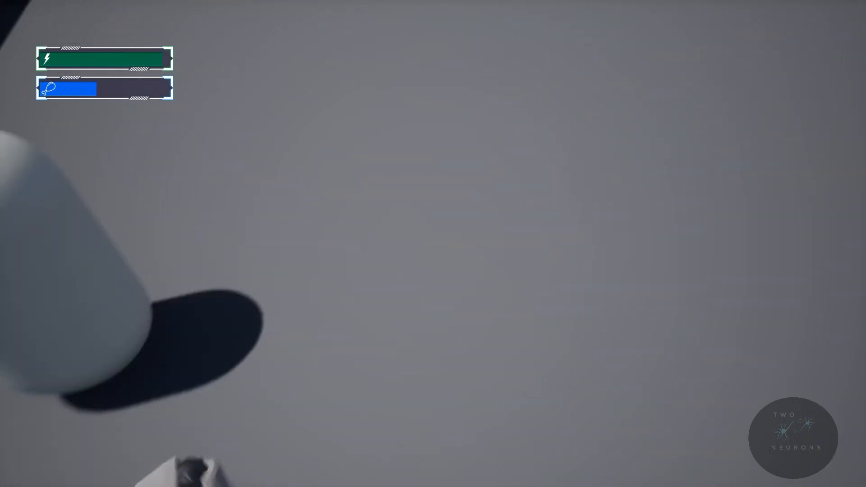
key(w)
key(e)
key(s)
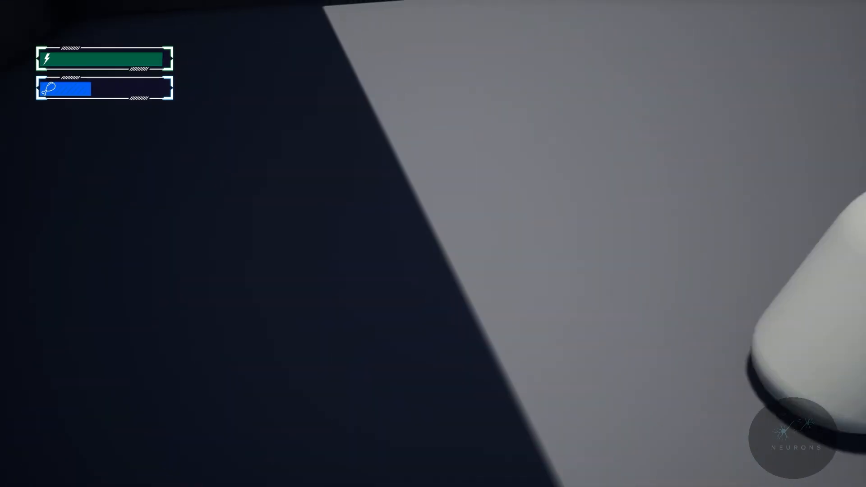
key(i)
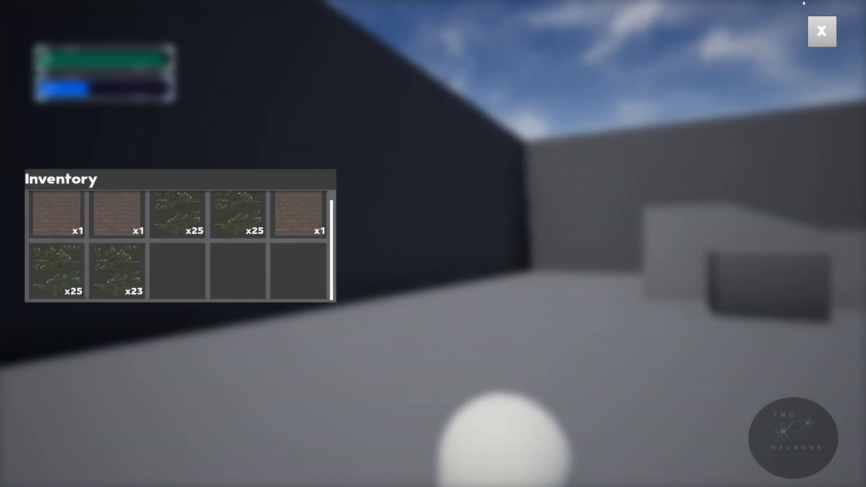
click(815, 32)
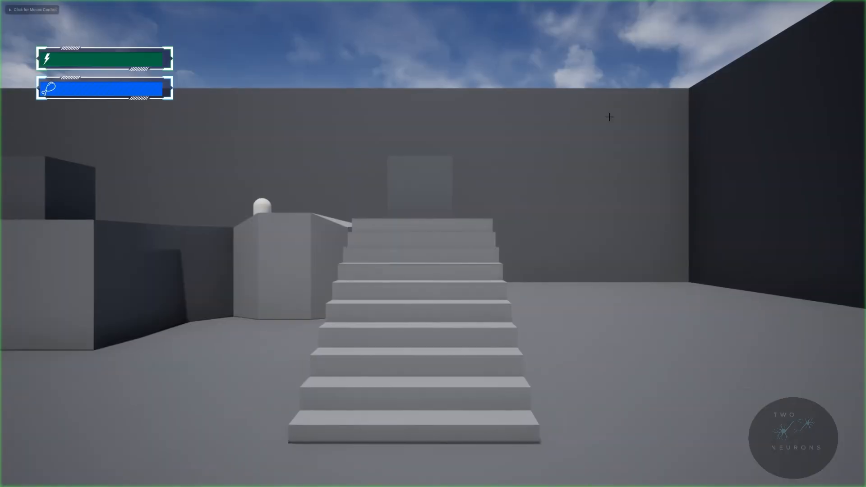
Step: Playtest from the start again, pick up two meat cubes and a herb, check the inventory and return to the editor
key(w)
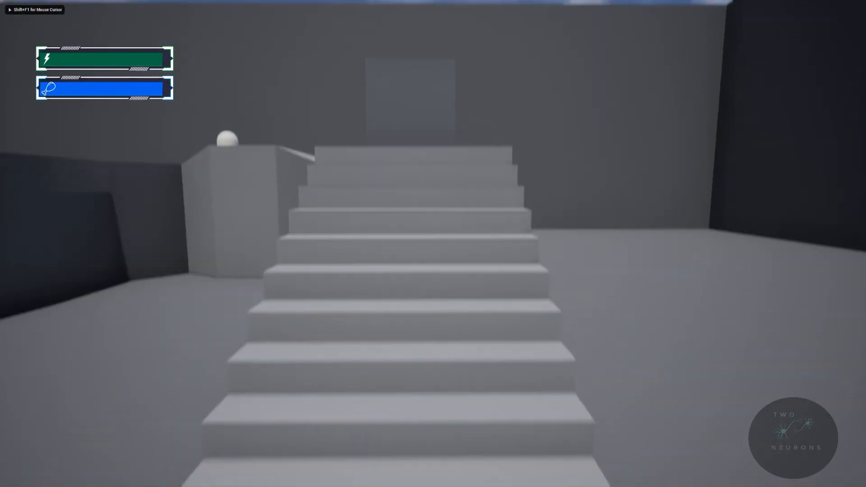
key(e)
key(i)
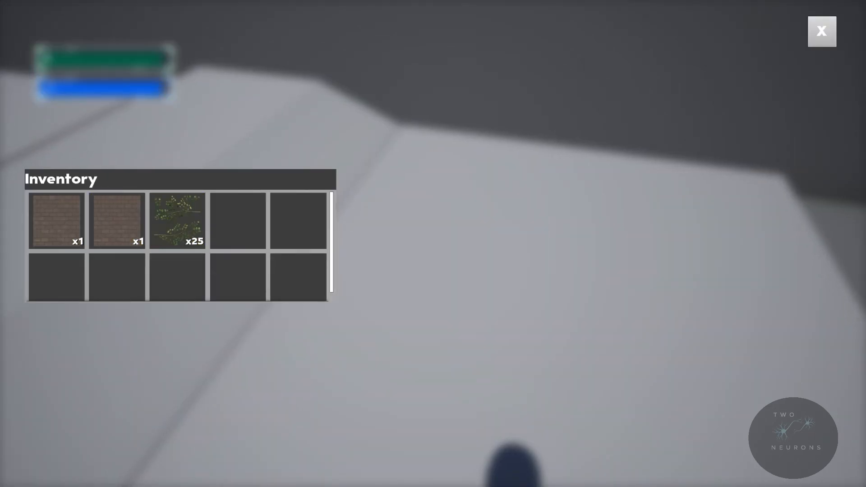
click(833, 39)
key(Escape)
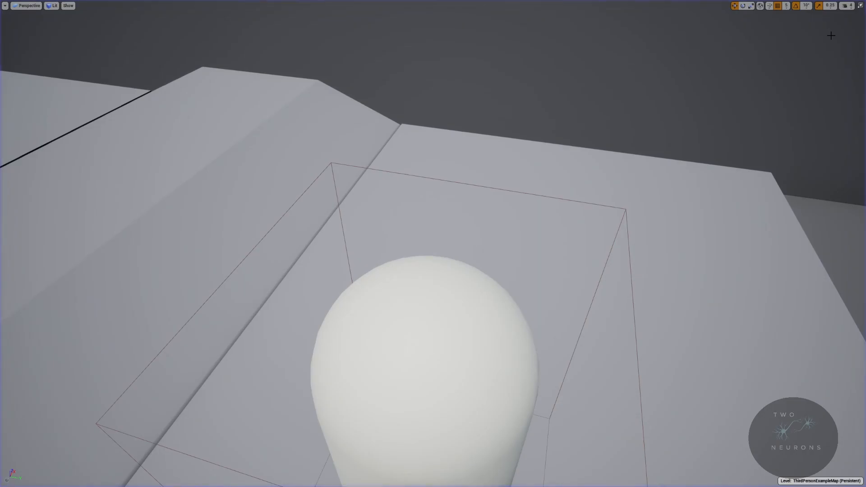
key(alt+p)
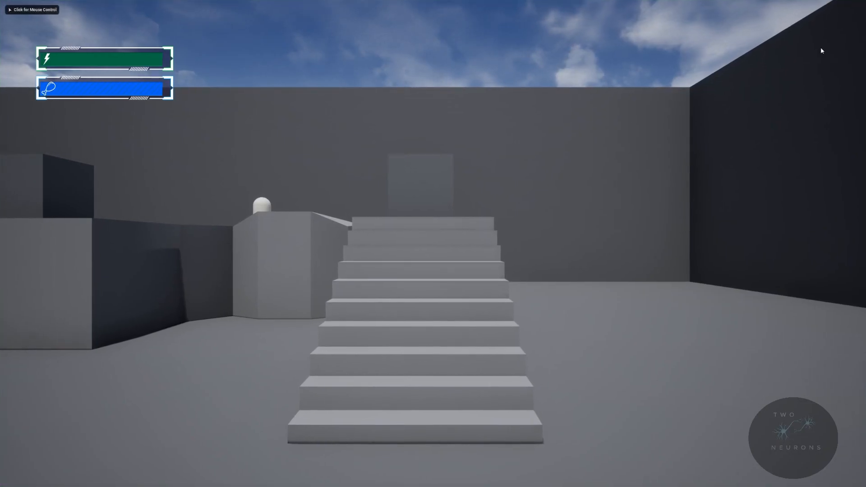
key(Escape)
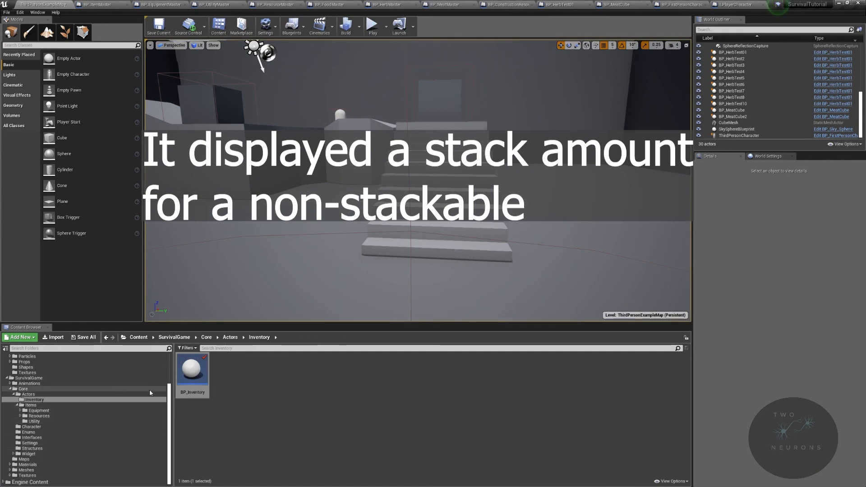
Step: Check BP_MeatMaster's Item Details, then disable Is Stackable in BP_MeatCube's Item Details
click(444, 6)
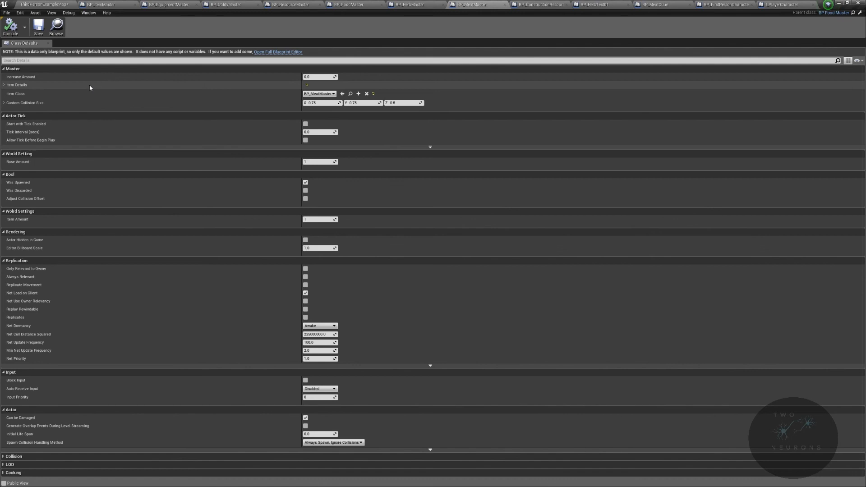
click(4, 86)
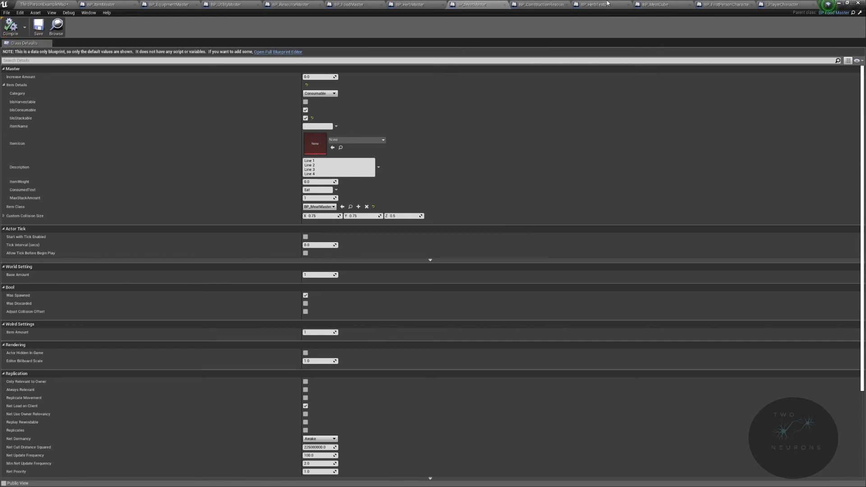
click(650, 6)
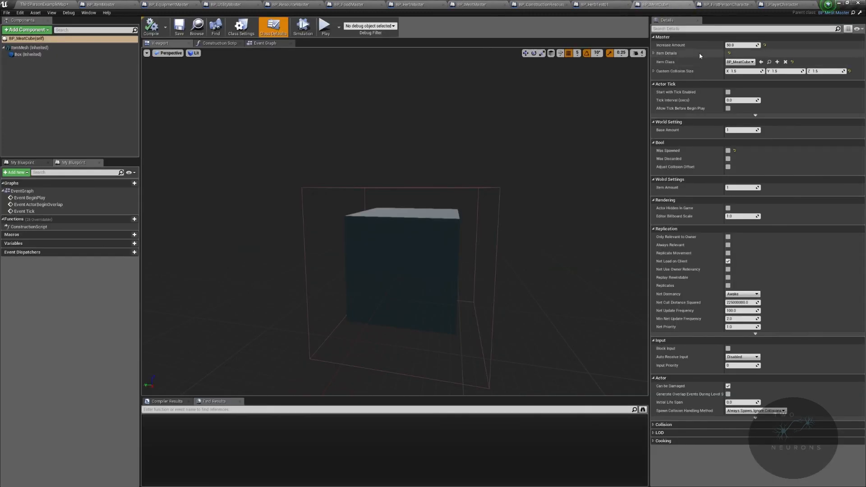
click(655, 53)
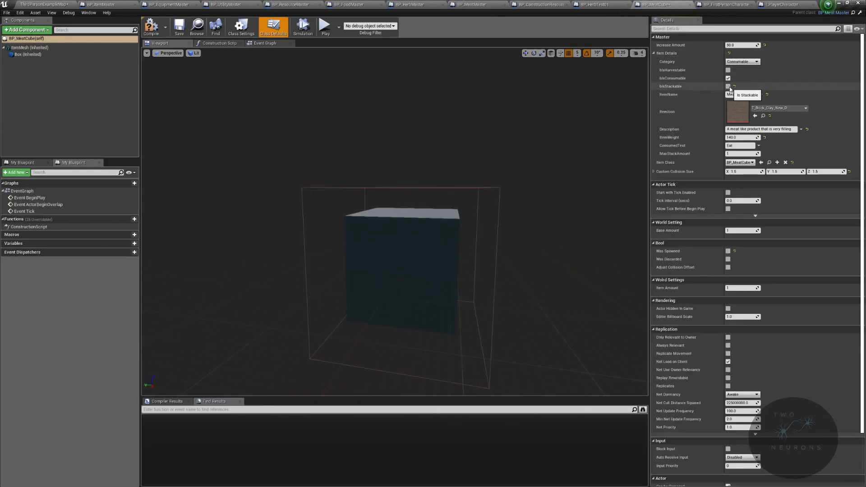
Step: Playtest the level in full screen, pick up two meat cubes and check how they occupy the inventory slots
click(39, 6)
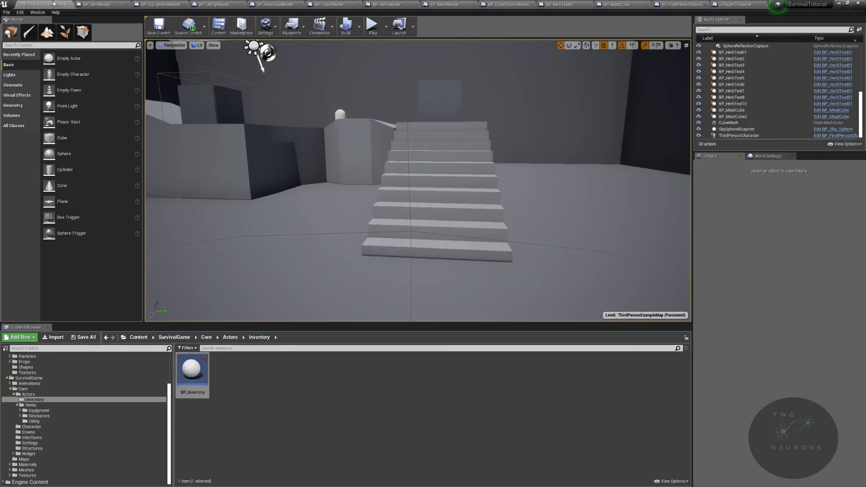
click(373, 28)
key(F11)
key(w)
key(Tab)
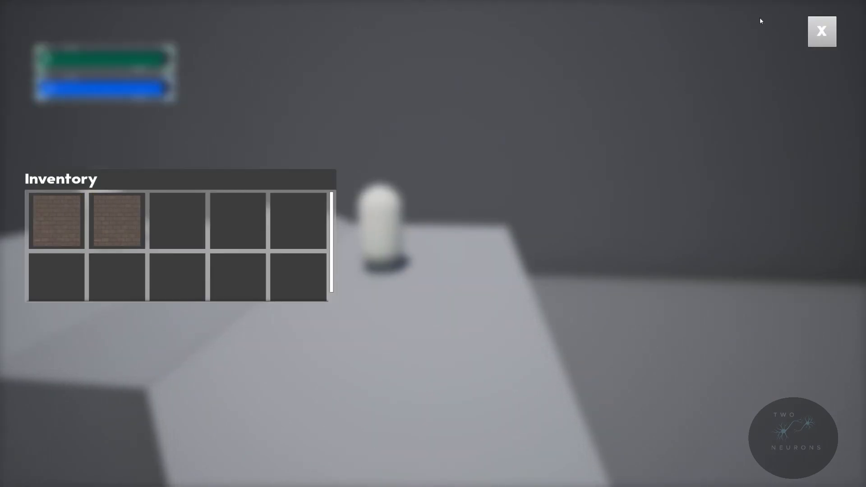
click(829, 31)
Step: Harvest herbs from the capsules on the ledges, pick up another meat cube and check the inventory slots
key(w)
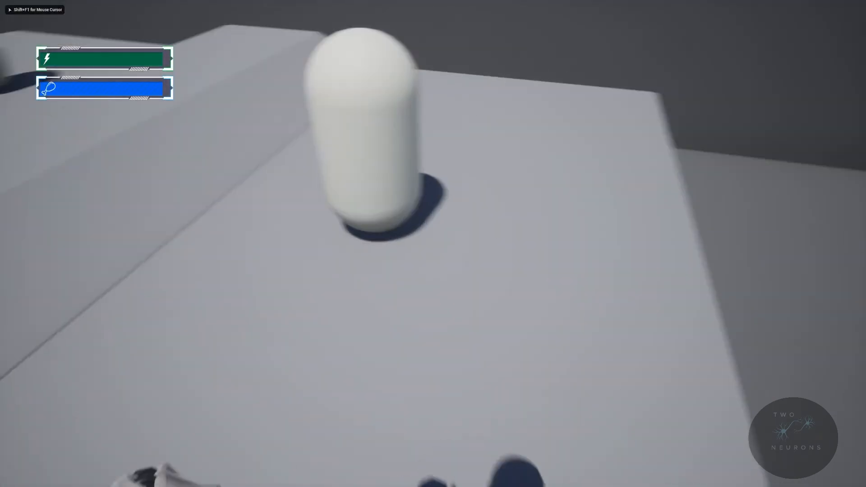
key(e)
key(w)
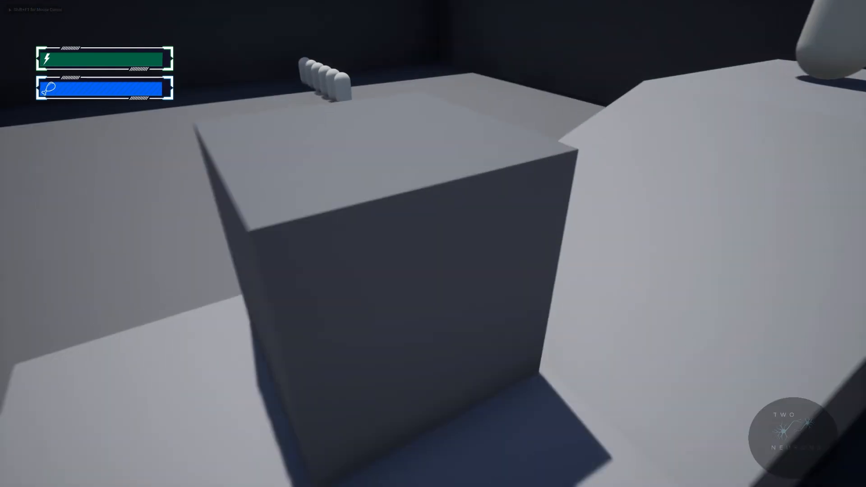
key(Tab)
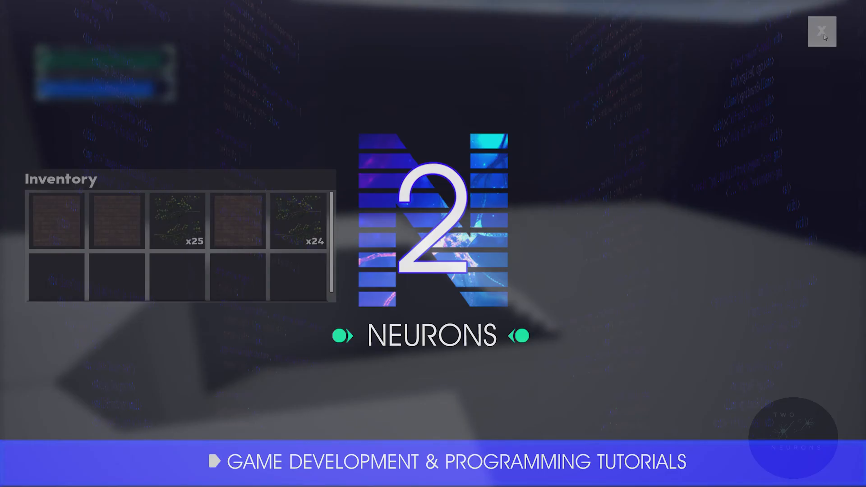
click(824, 35)
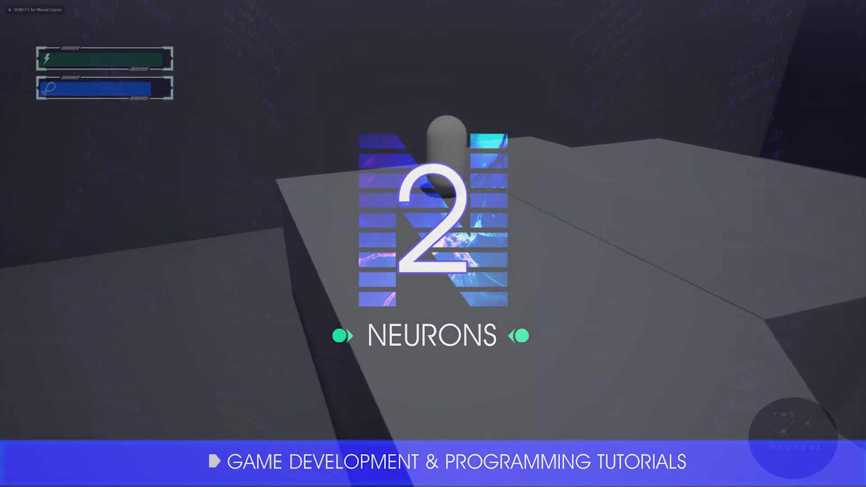
Step: Walk on through the level, harvest more herbs, check how the herb stacks overflow and close the inventory
key(w)
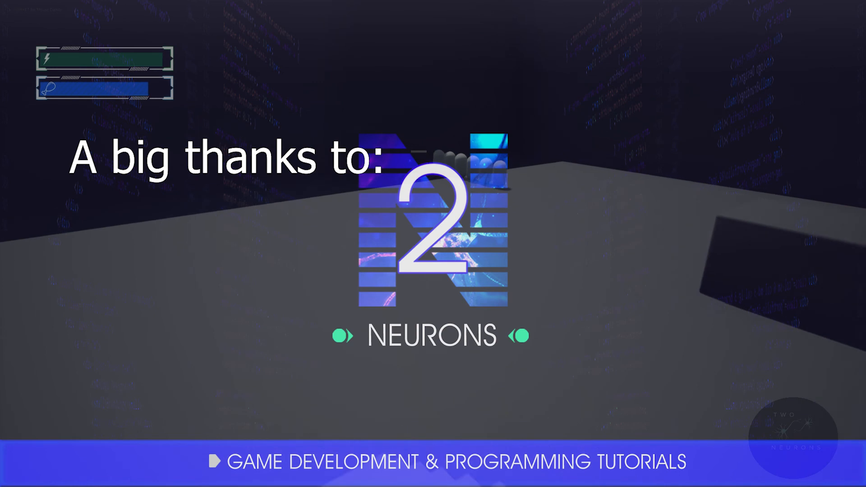
key(w)
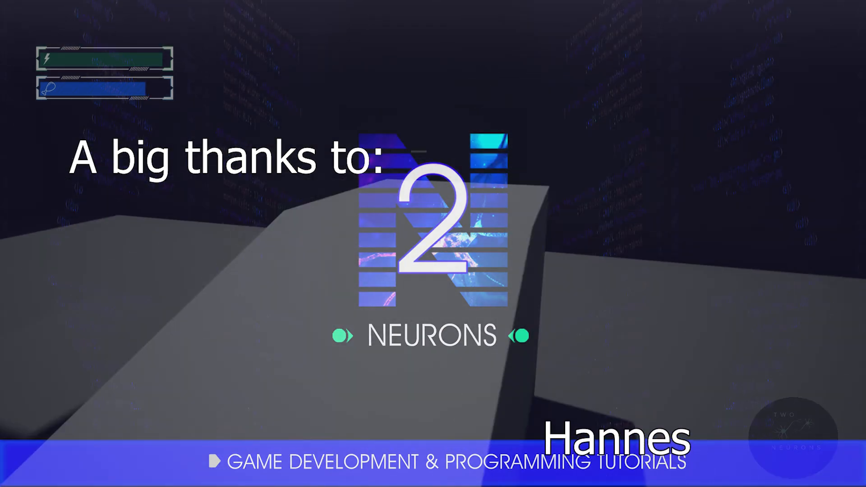
key(w)
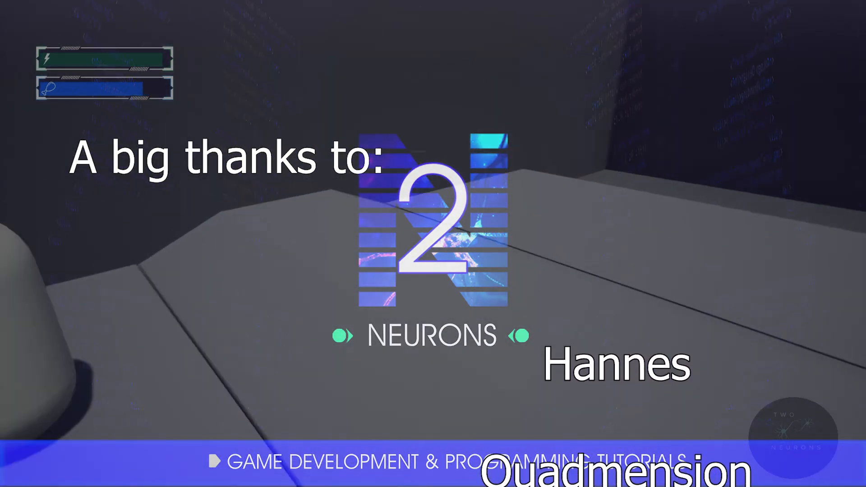
key(w)
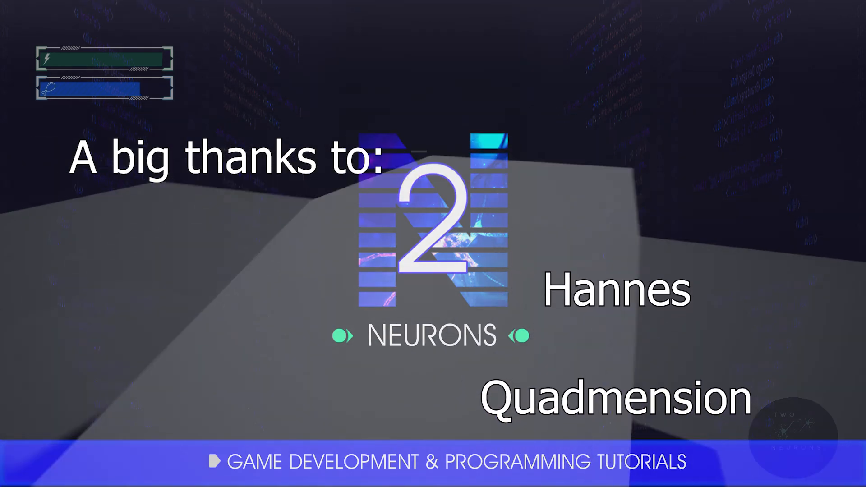
key(w)
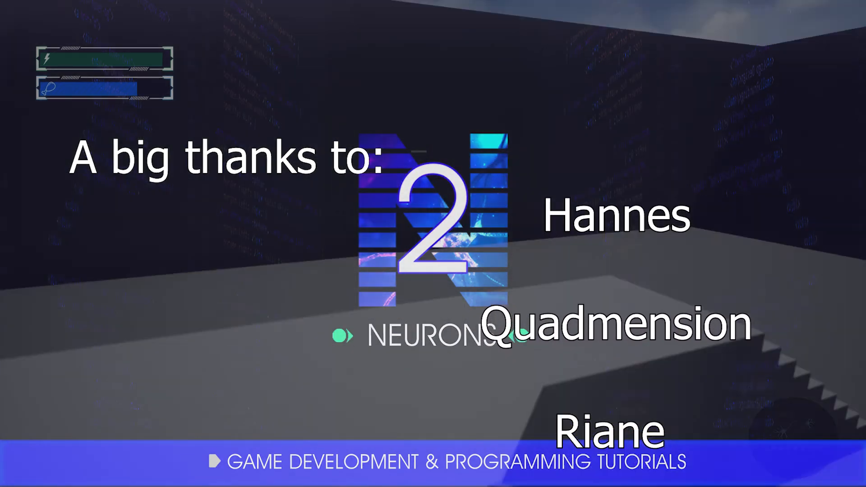
key(i)
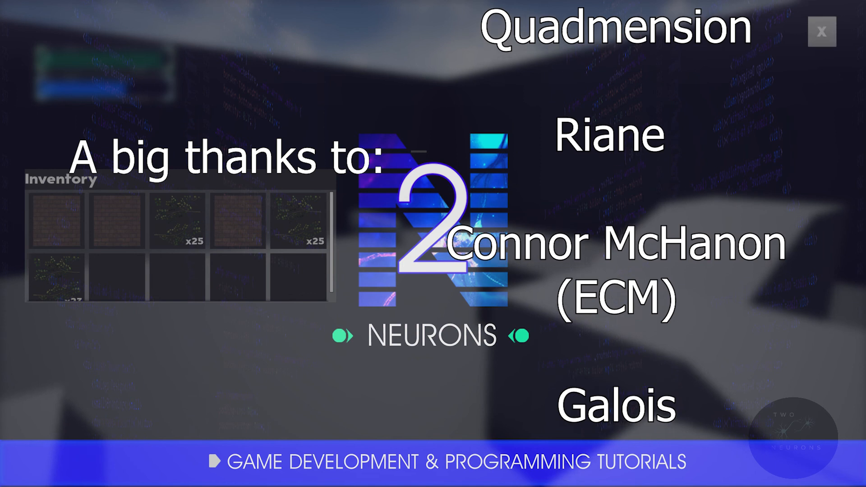
key(i)
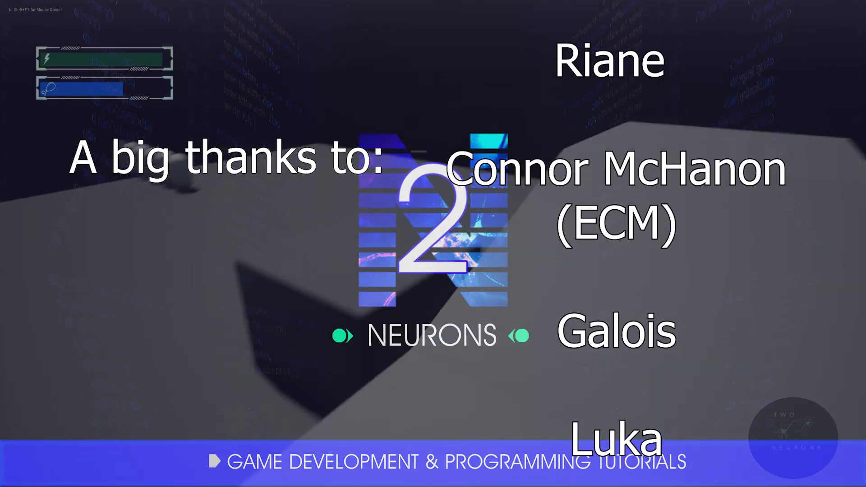